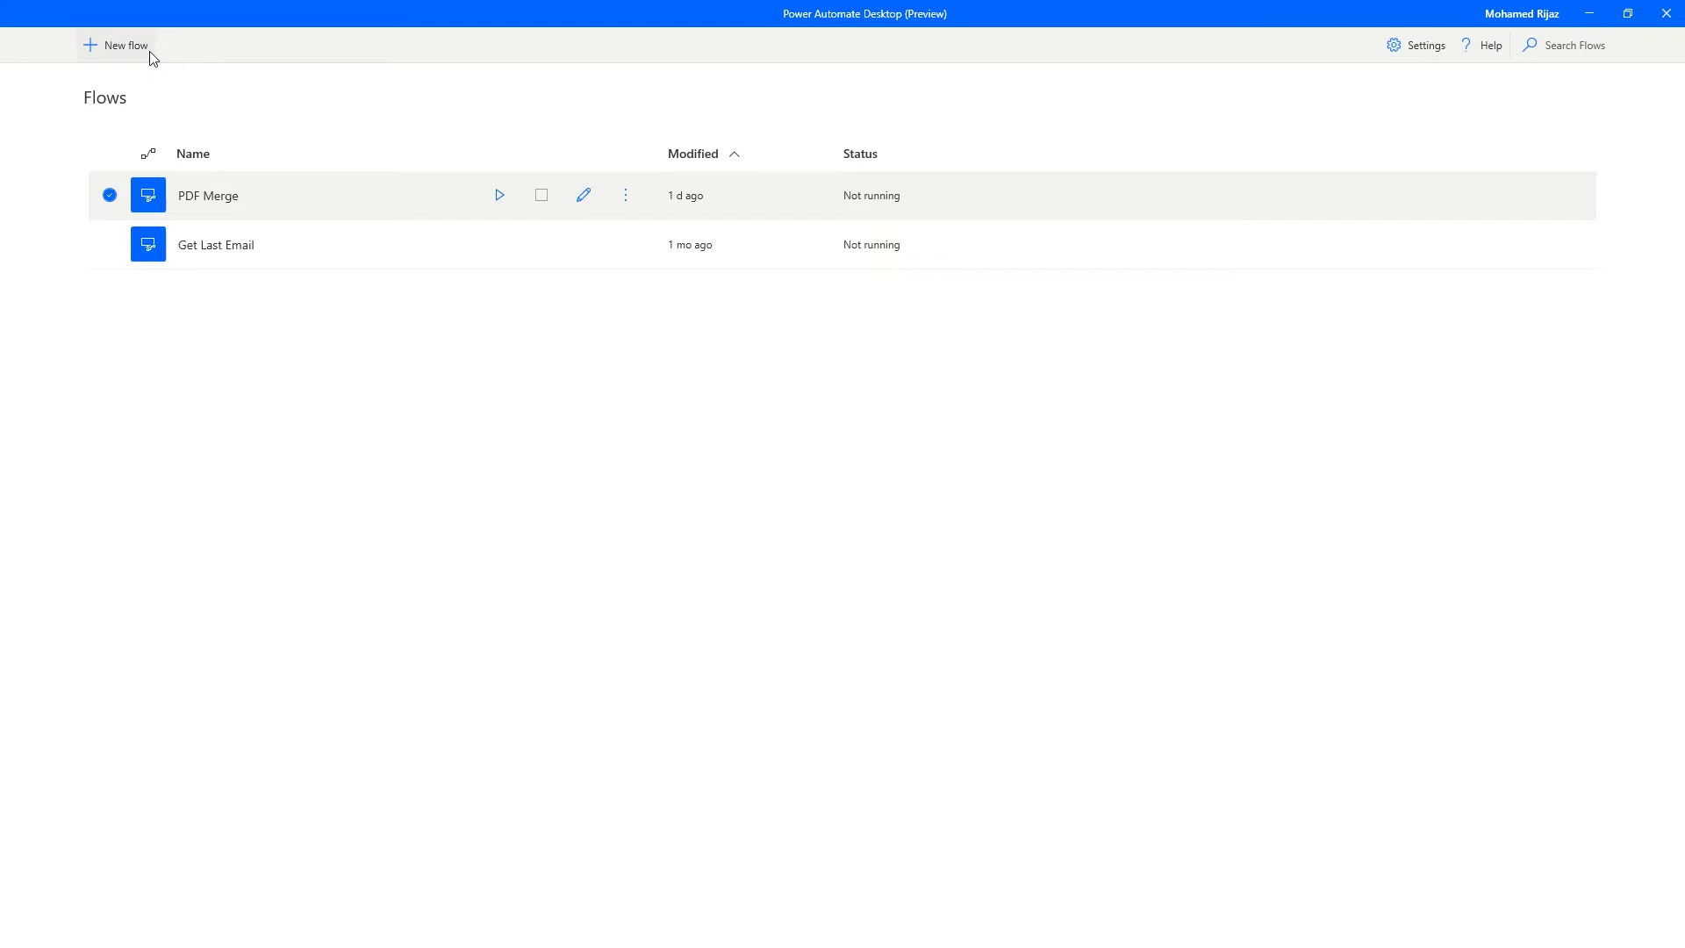
# - Create a new flow named 'PDF Split' and open its empty designer
pyautogui.click(127, 45)
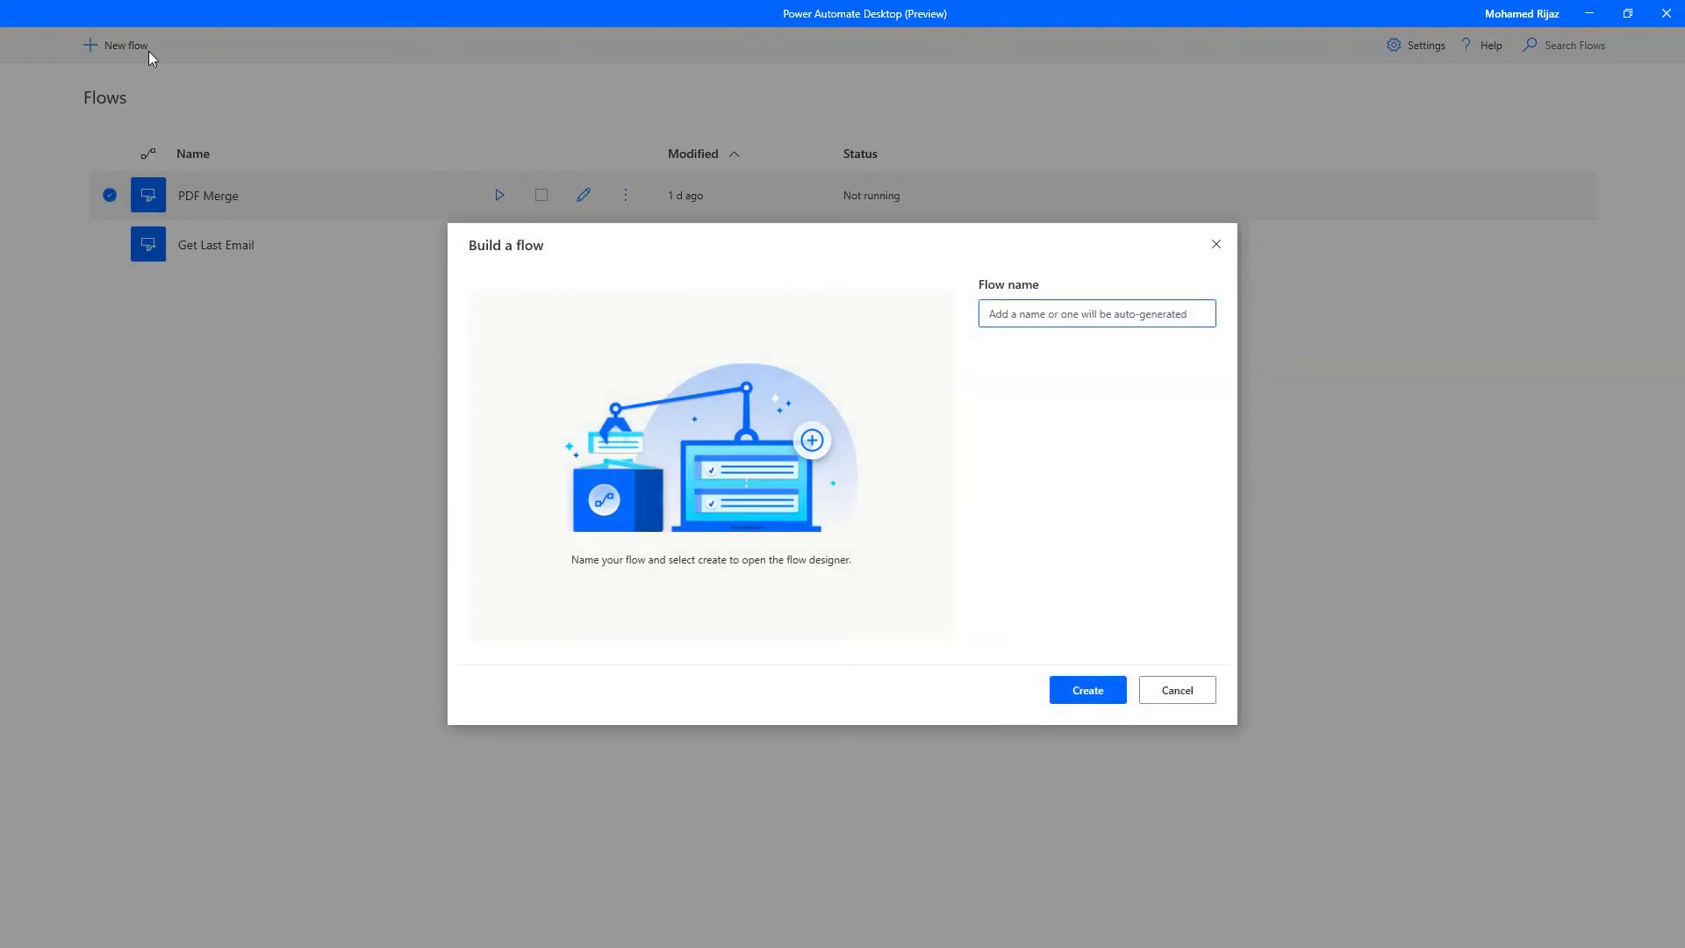
pyautogui.write('PDF ')
pyautogui.write('Sp')
pyautogui.write('lit')
pyautogui.press('Return')
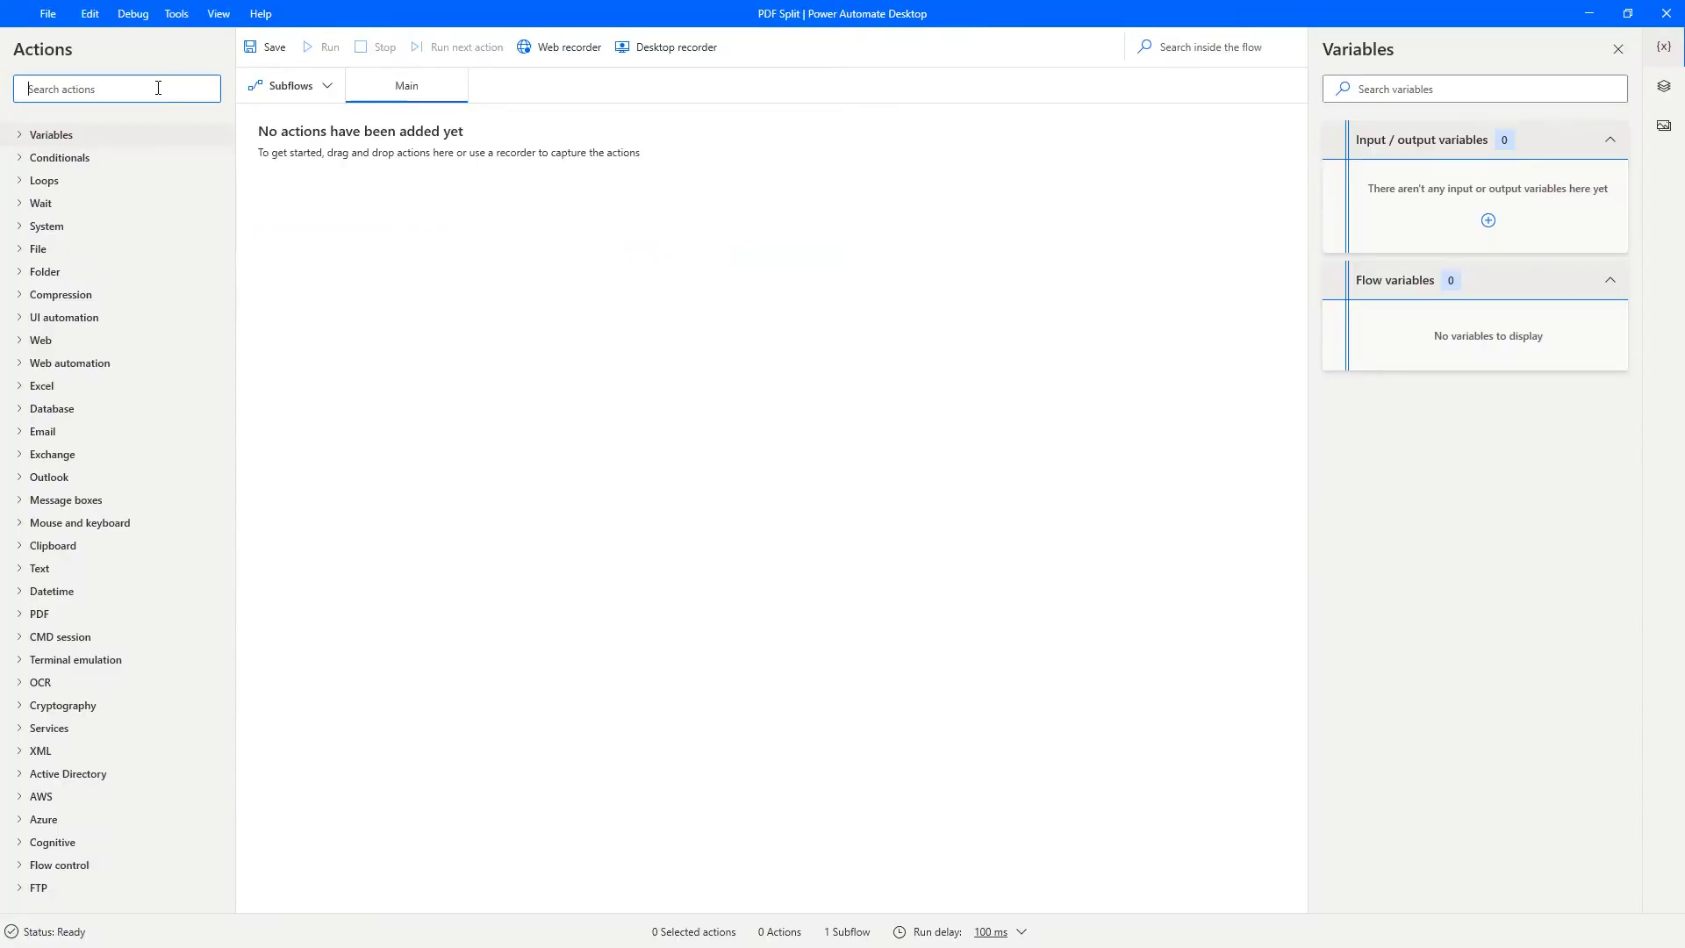
pyautogui.write('di')
pyautogui.write('splay')
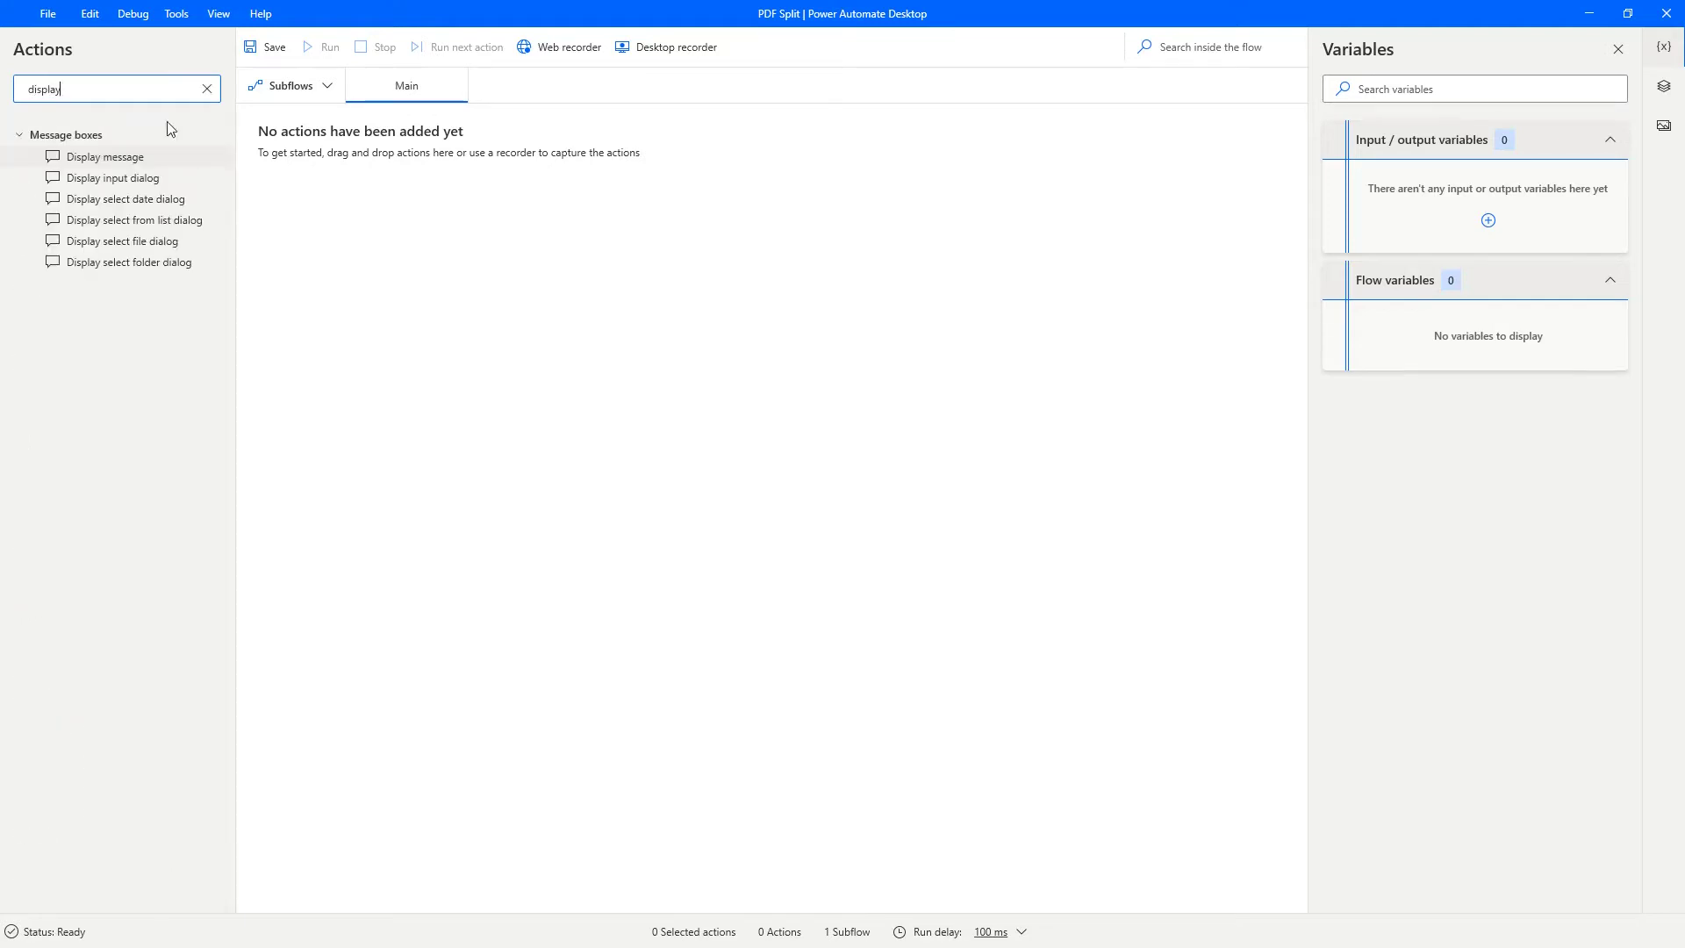
# - Add a select-file dialog titled 'Select original pdf file', starting in C:\pdf, filtering *.pdf
pyautogui.moveTo(172, 242); pyautogui.dragTo(392, 198)
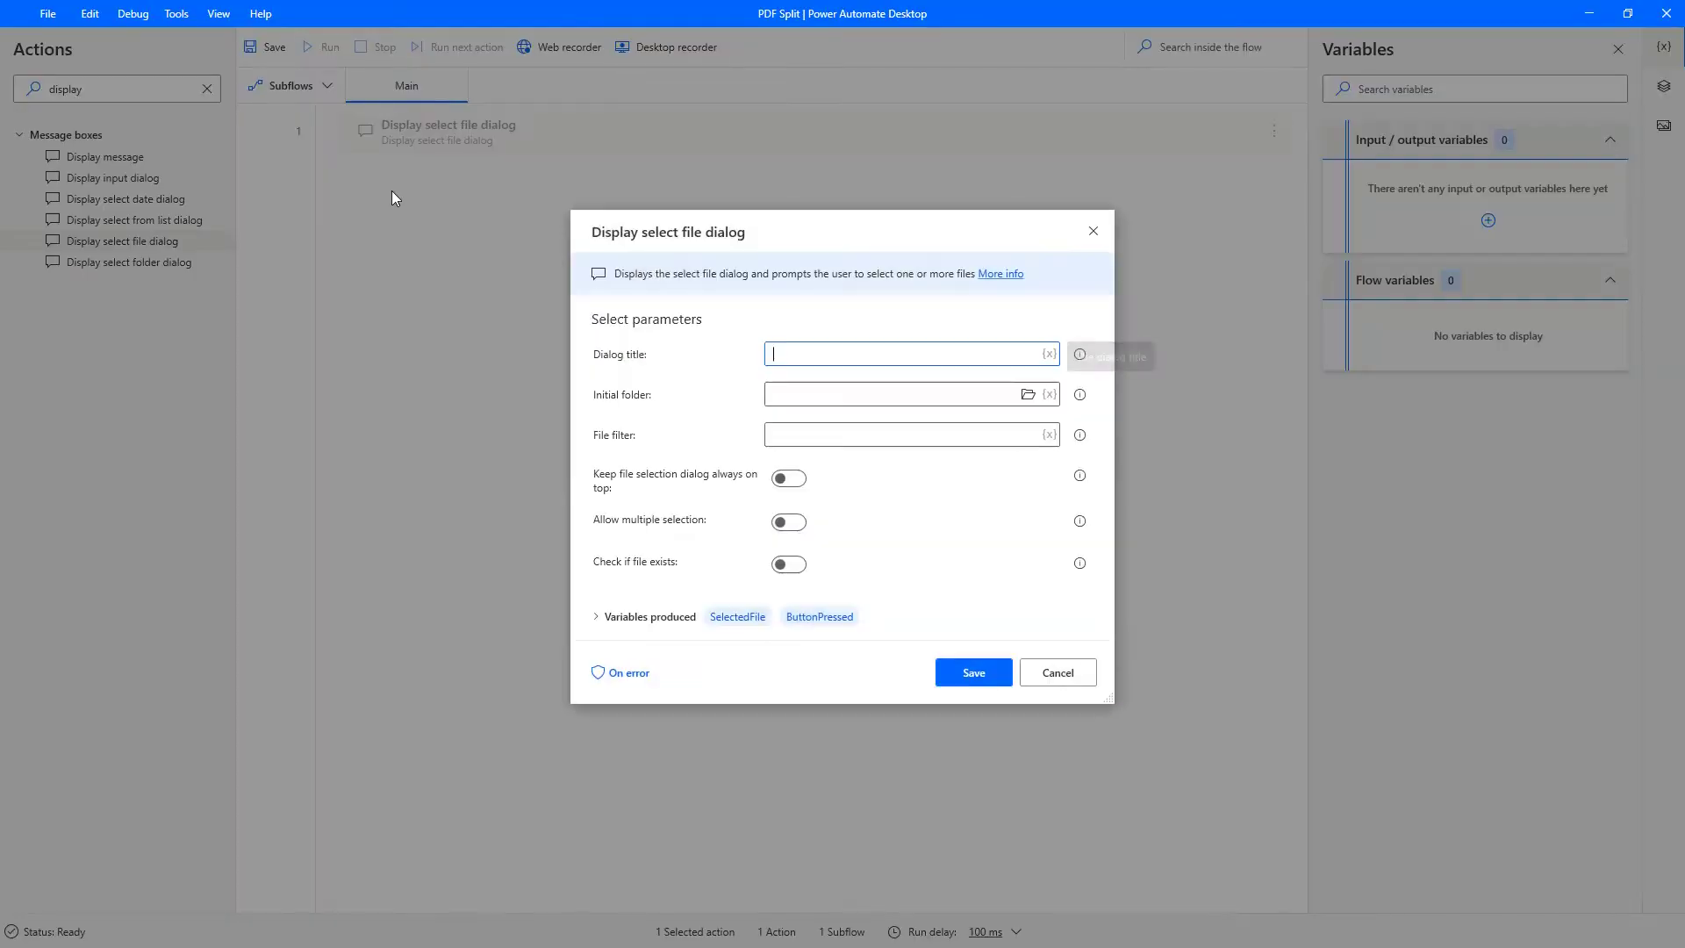
pyautogui.click(789, 356)
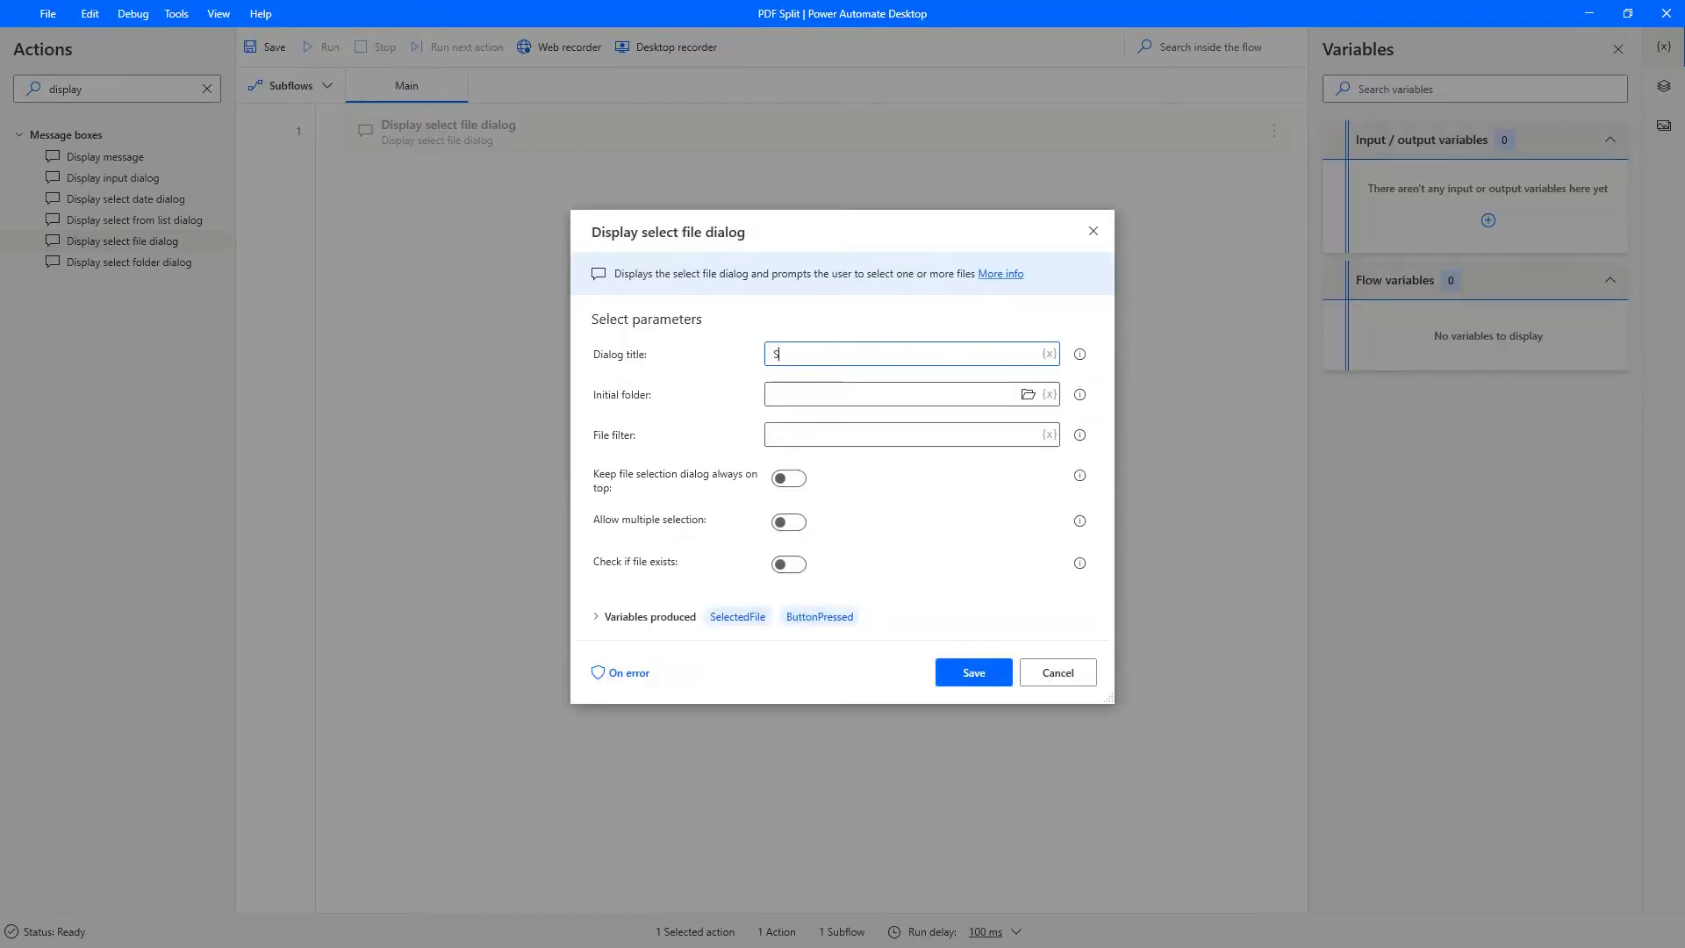
pyautogui.write('elect original pdf ')
pyautogui.write('file')
pyautogui.press('Tab')
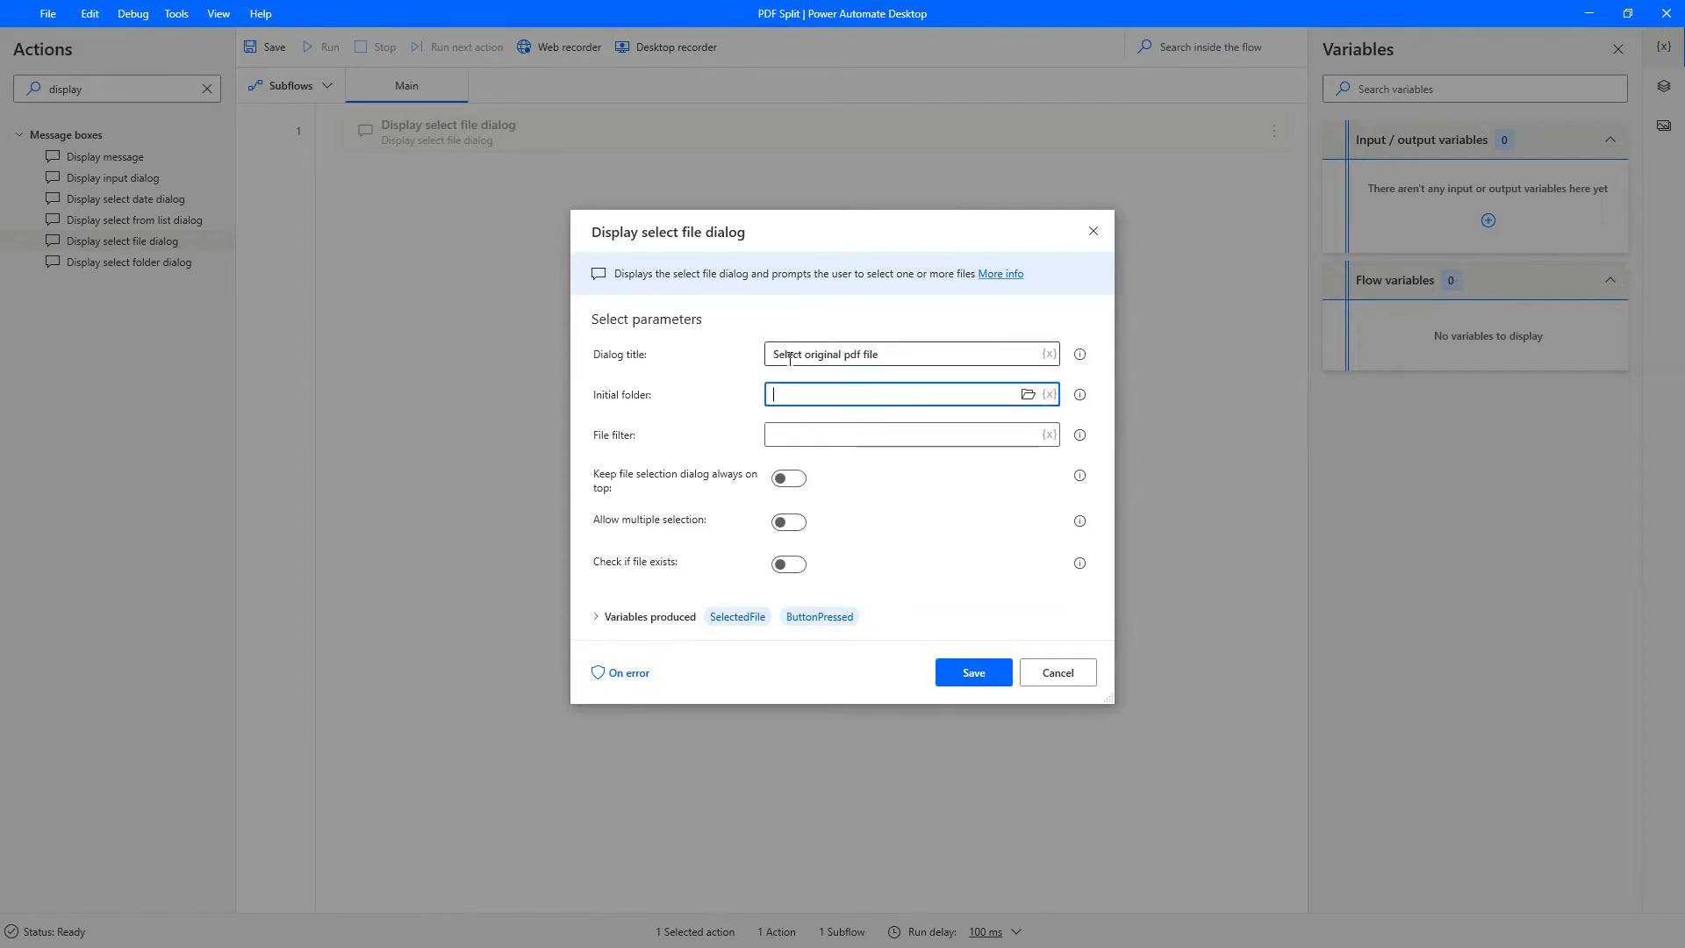
pyautogui.write('C:\\pdf')
pyautogui.click(922, 435)
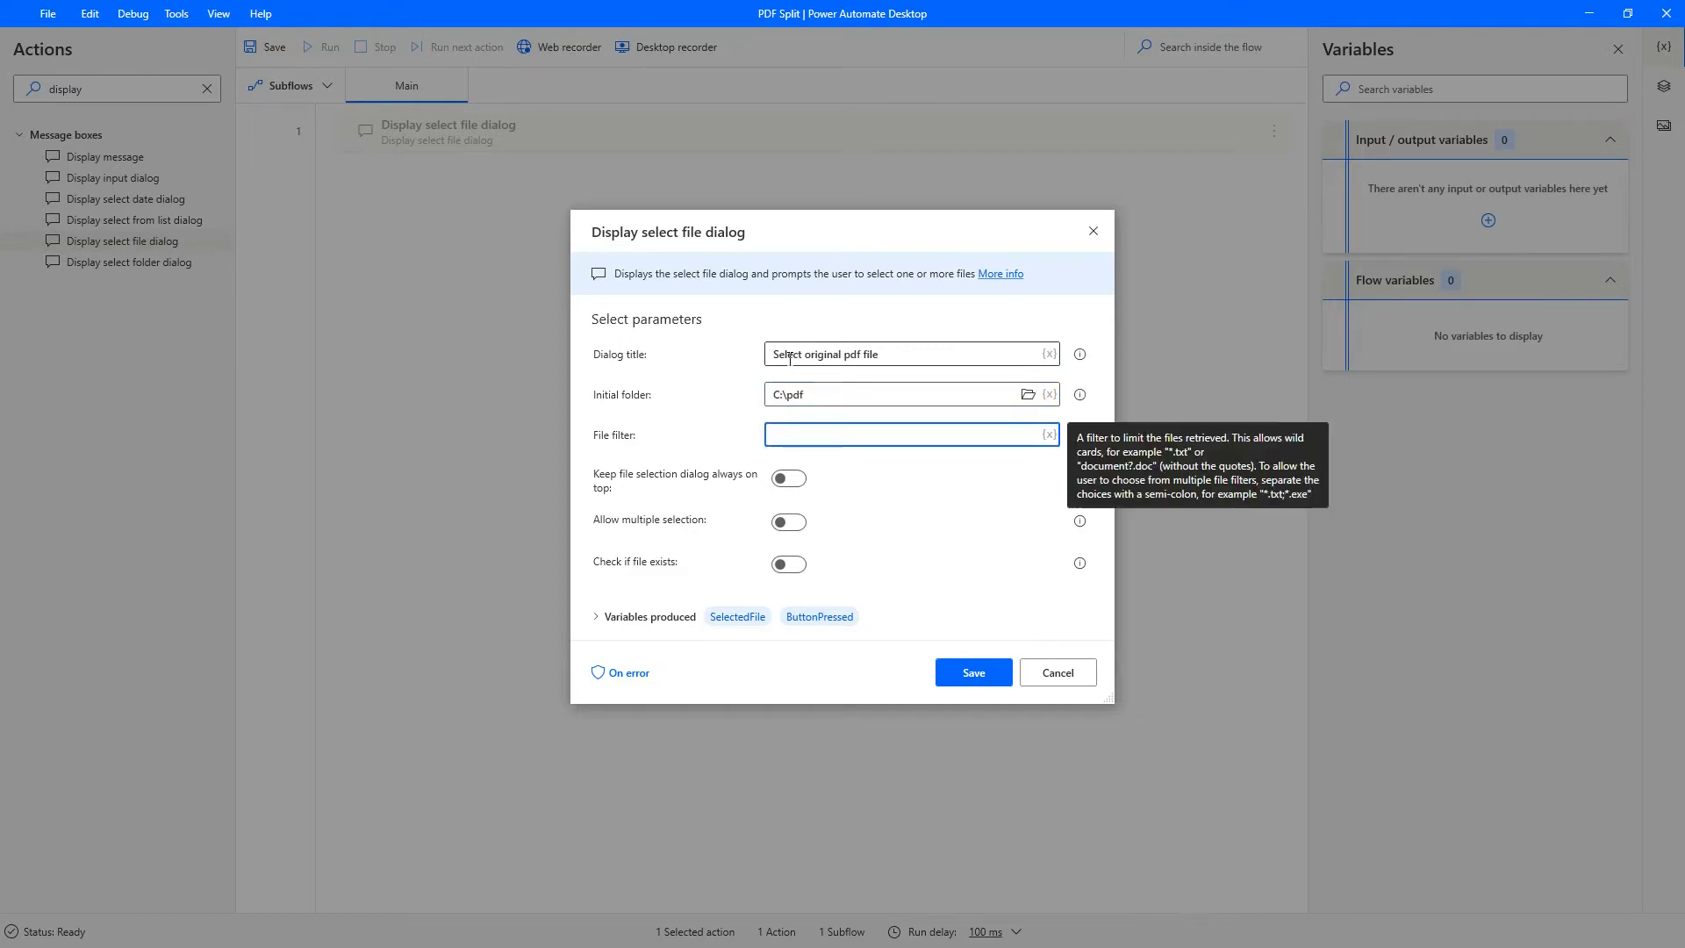
pyautogui.write('*.pdf')
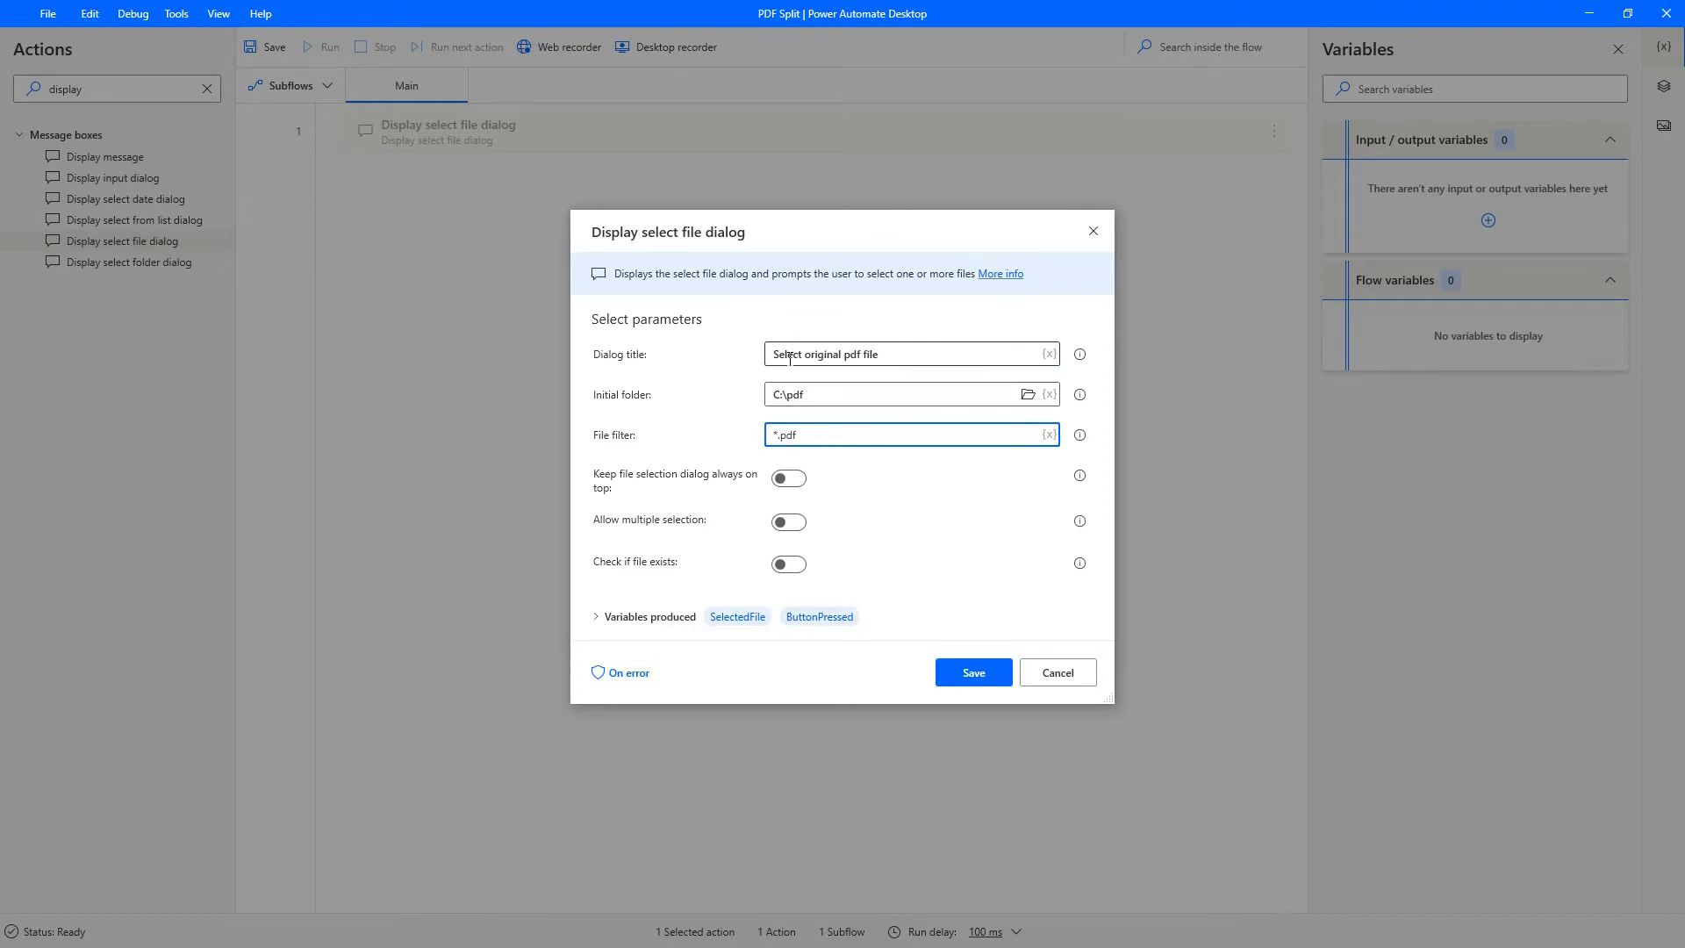
# - Rename its output variables to OriginalPDF and SelectFileButton and save the action
pyautogui.click(609, 622)
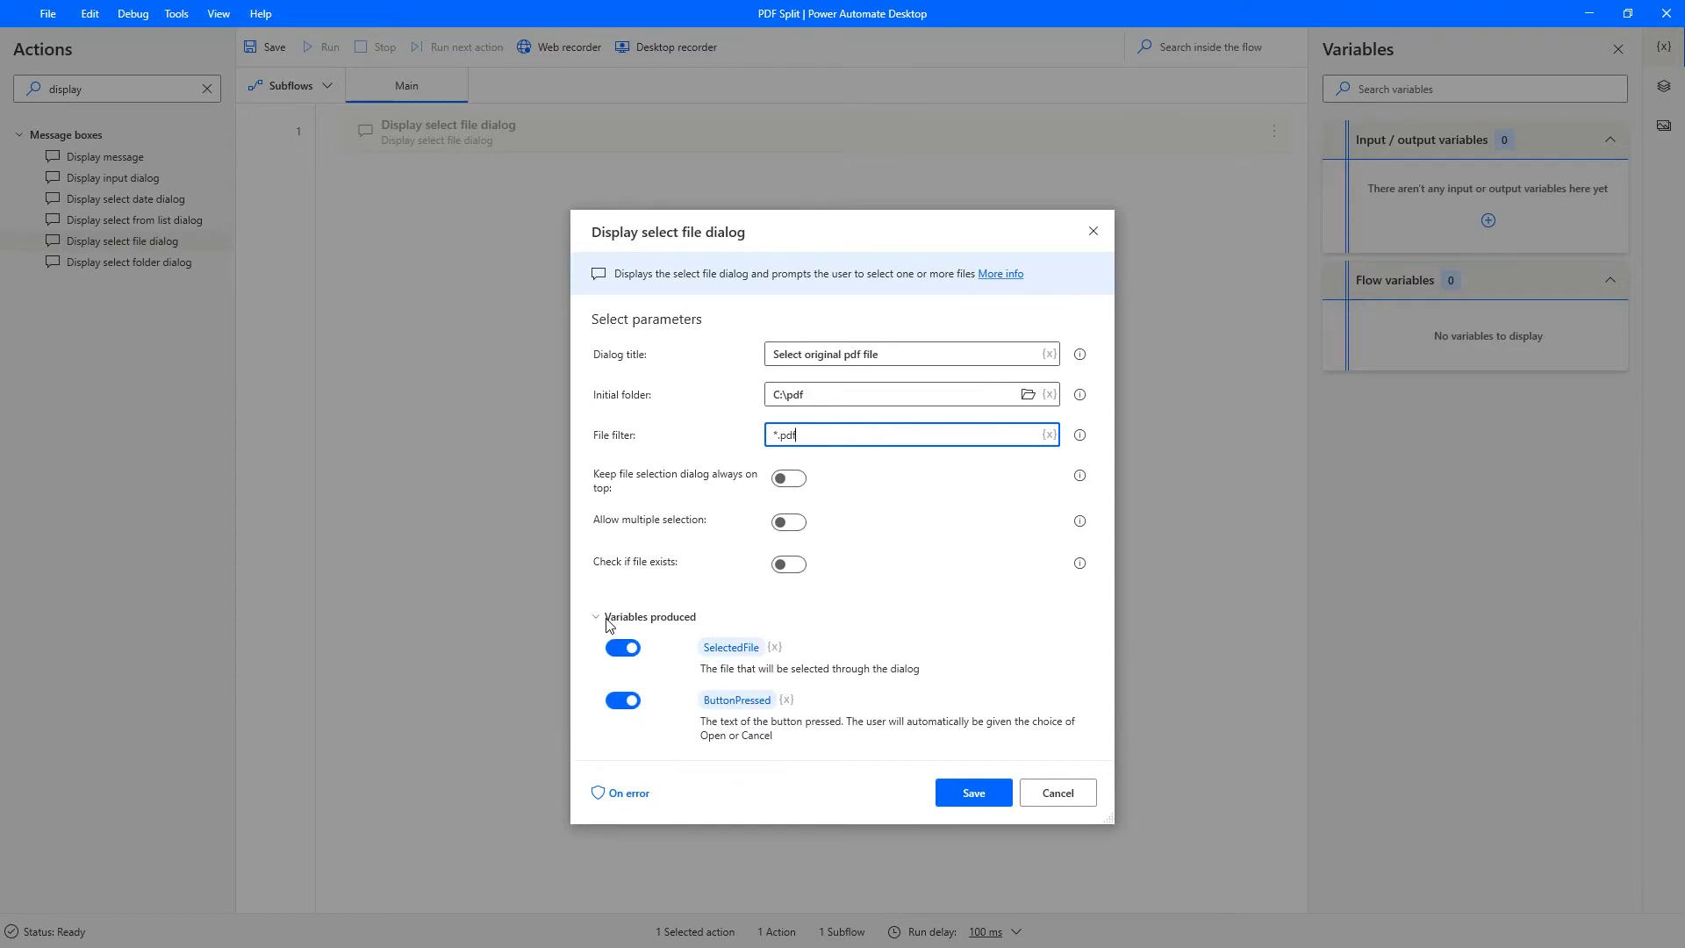
pyautogui.click(730, 648)
pyautogui.doubleClick(729, 648)
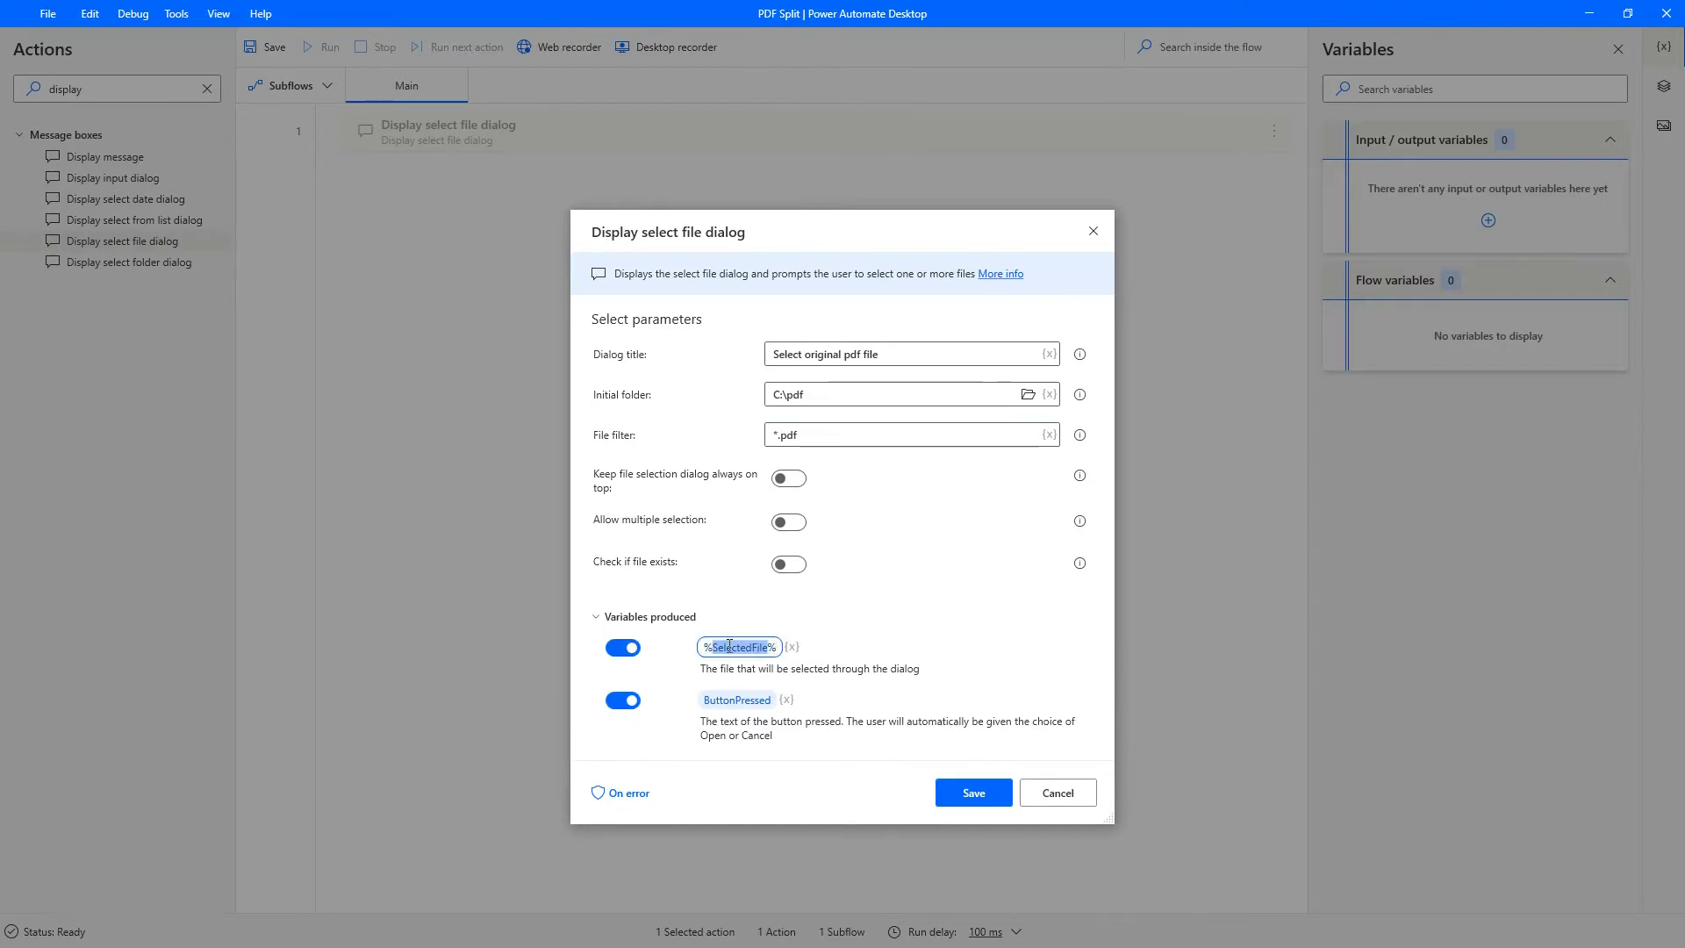
pyautogui.write('Original')
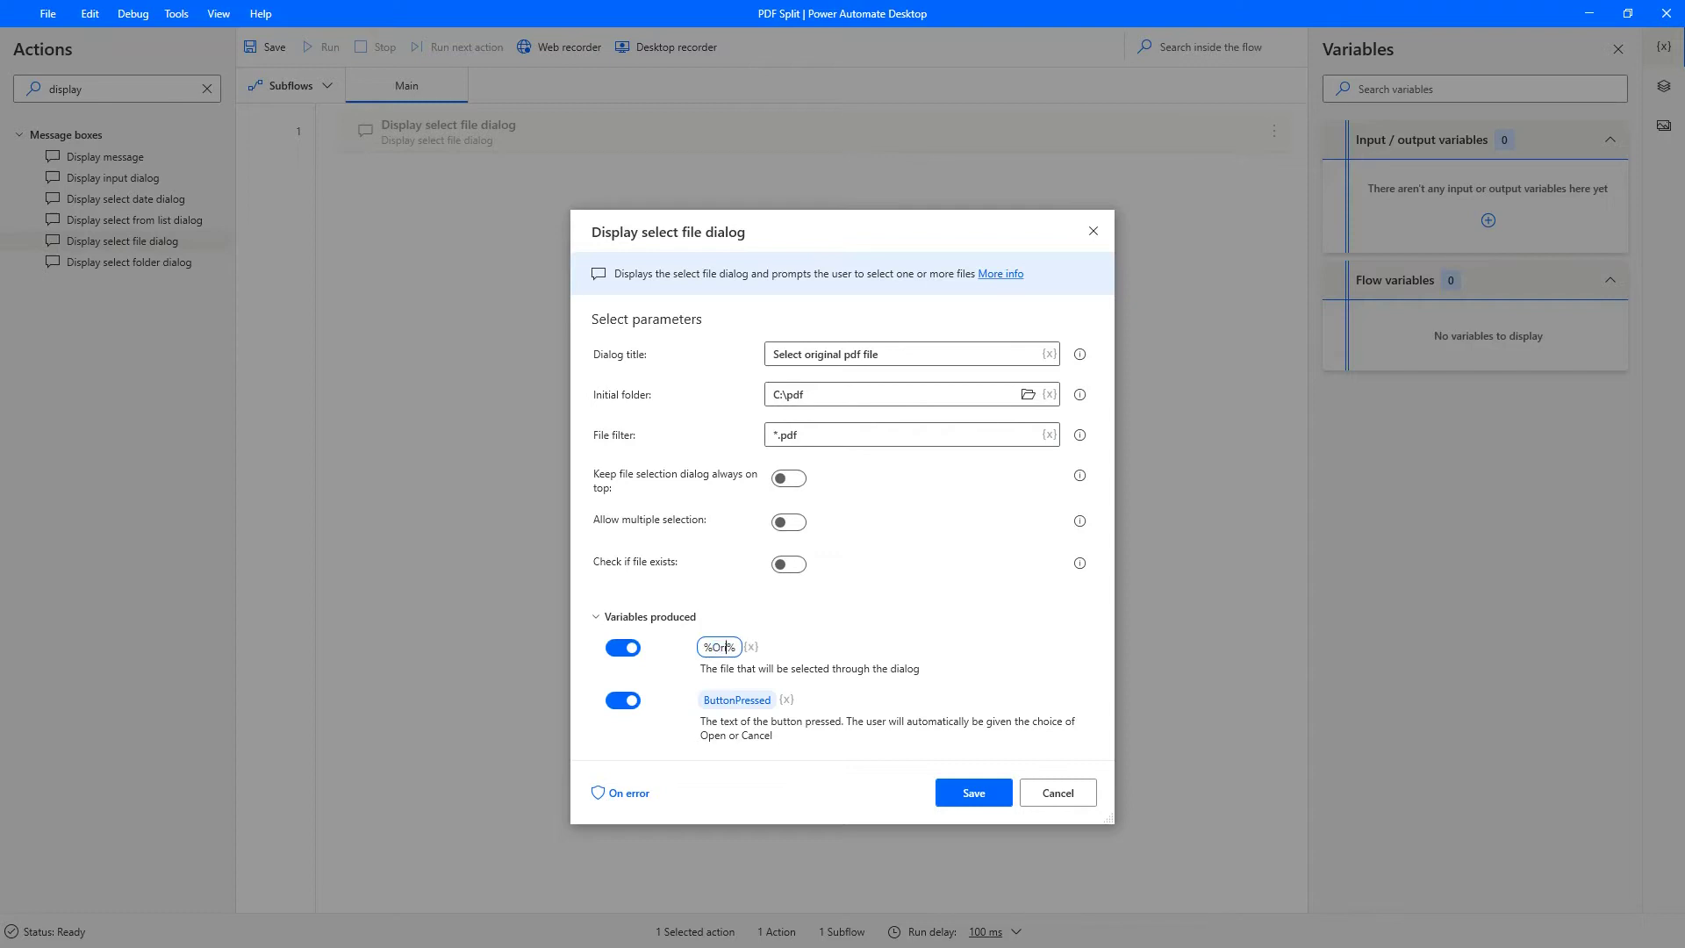
pyautogui.write('PDF')
pyautogui.doubleClick(734, 702)
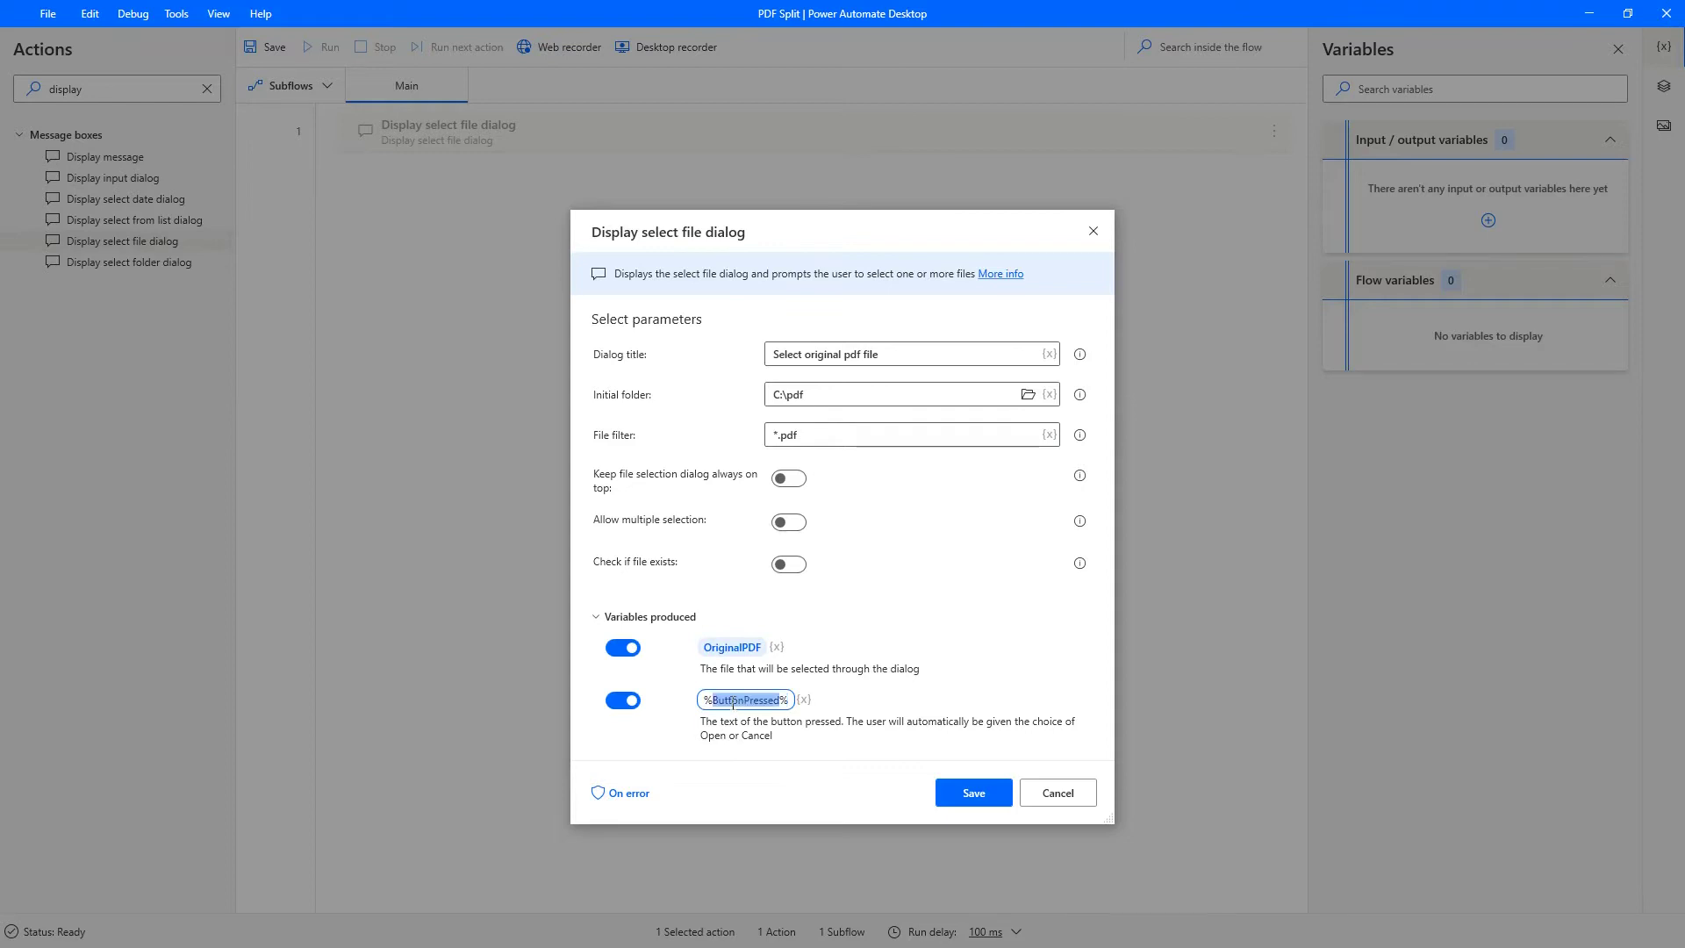
pyautogui.write('Select')
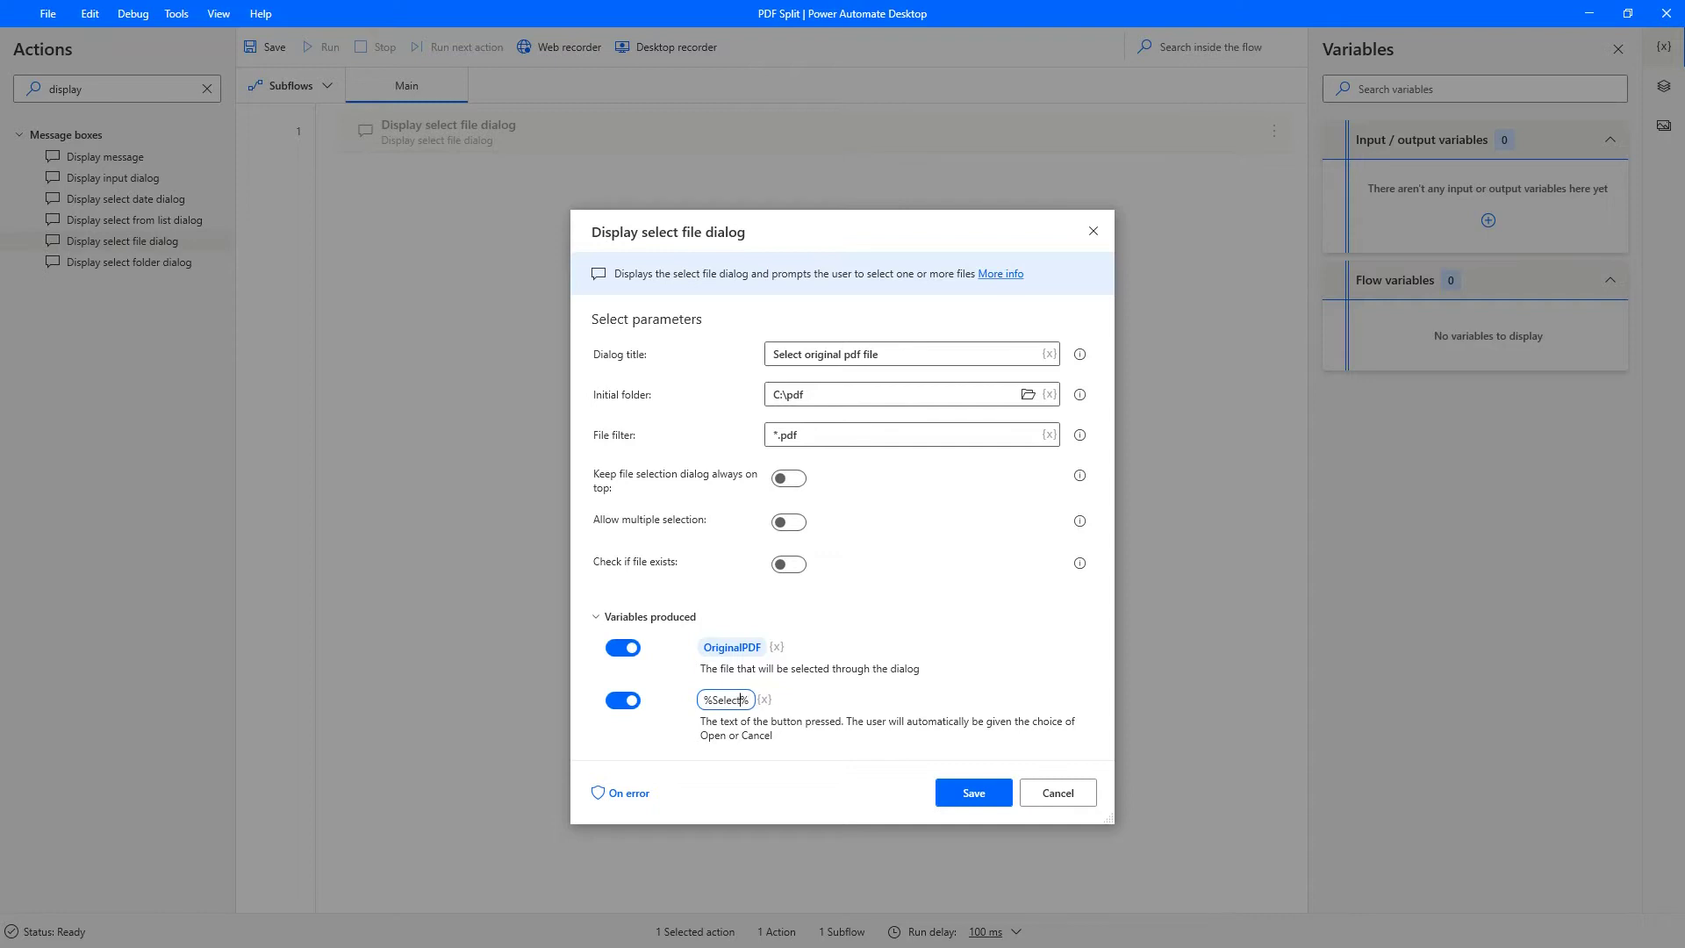
pyautogui.write('FileButton')
pyautogui.press('Return')
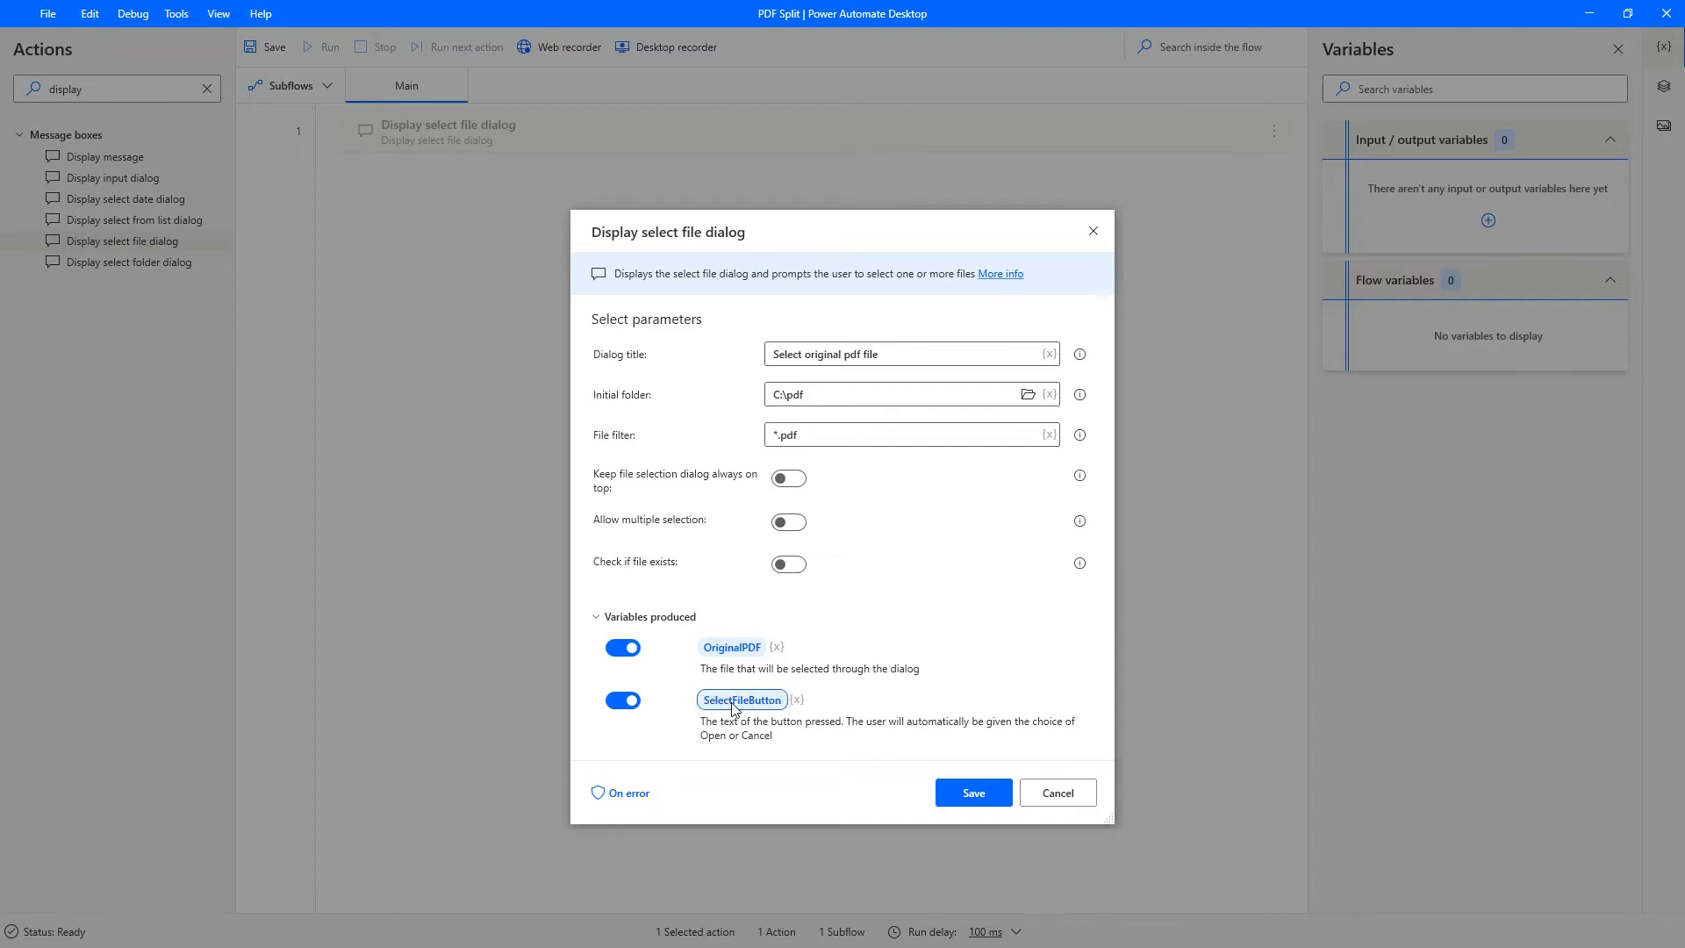
pyautogui.press('Return')
pyautogui.doubleClick(184, 89)
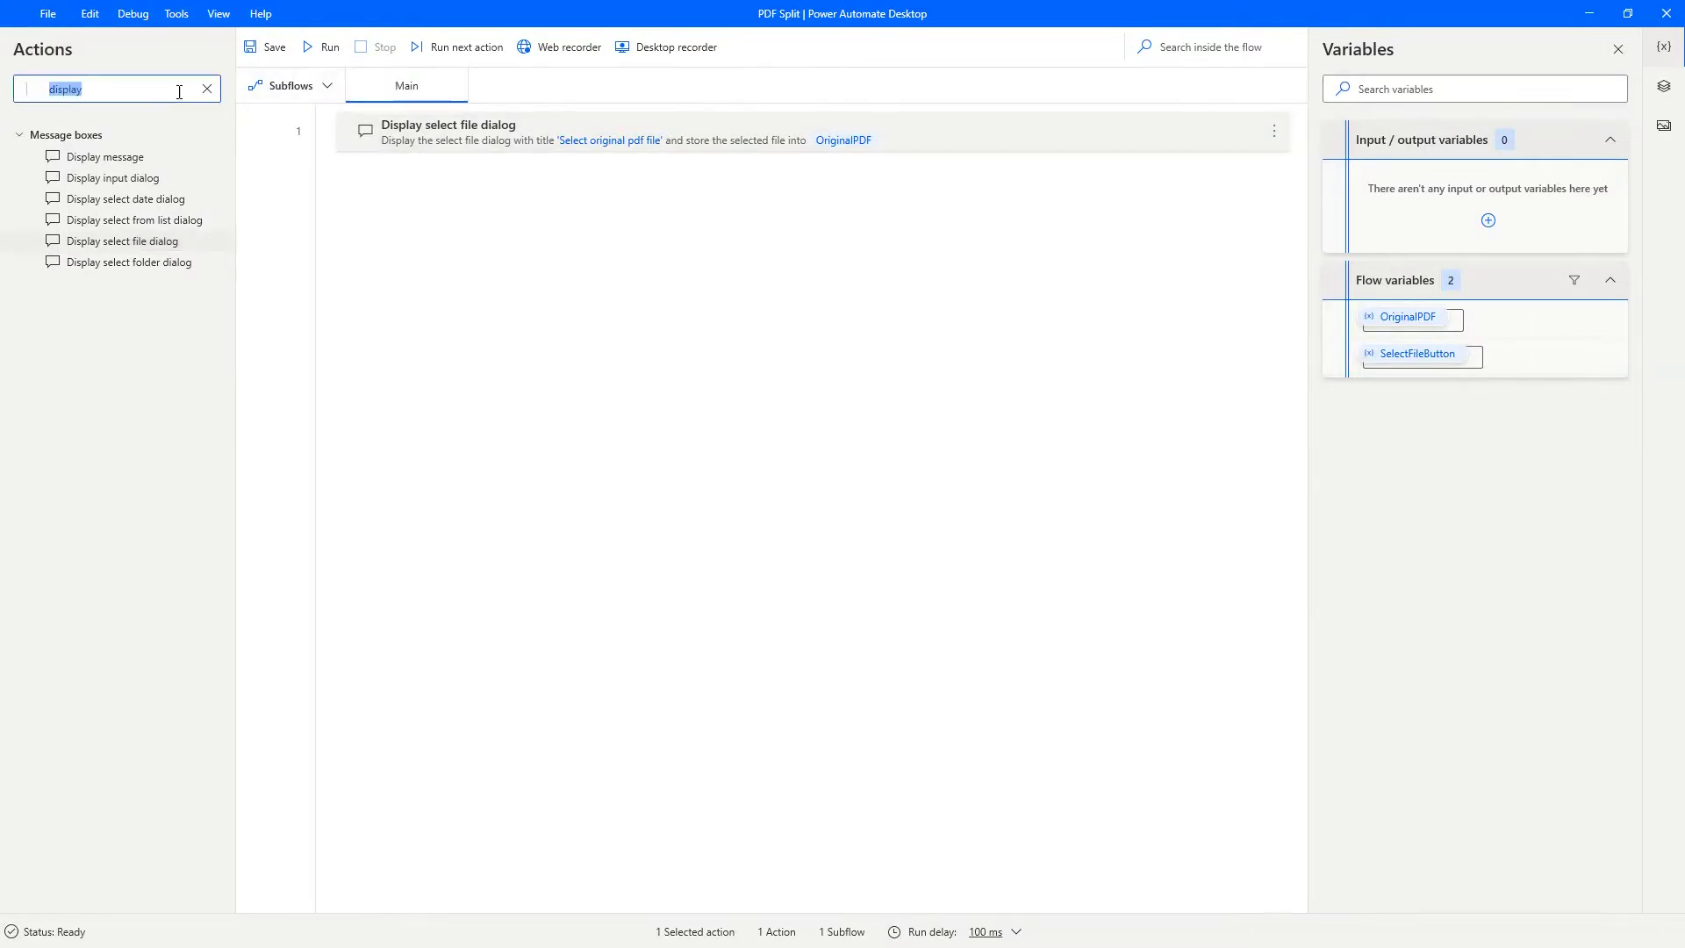
pyautogui.write('i')
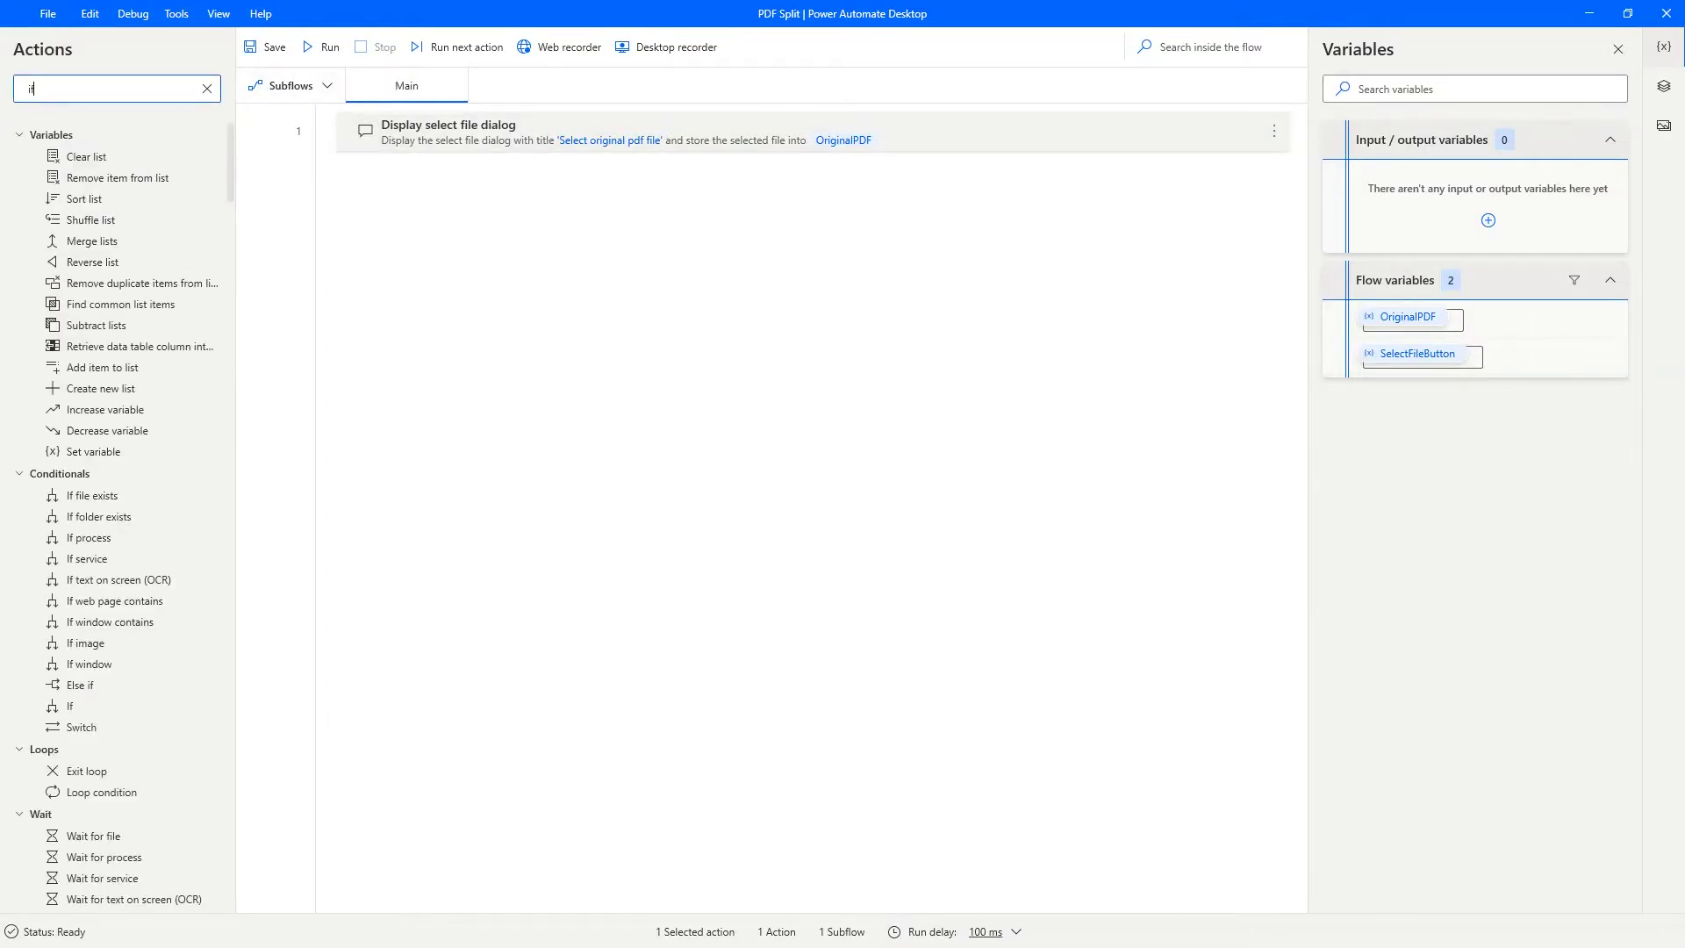
pyautogui.write('f')
# - Add an If checking %SelectFileButton% Not equal to (<>) 'Cancel'
pyautogui.moveTo(70, 156); pyautogui.dragTo(425, 198)
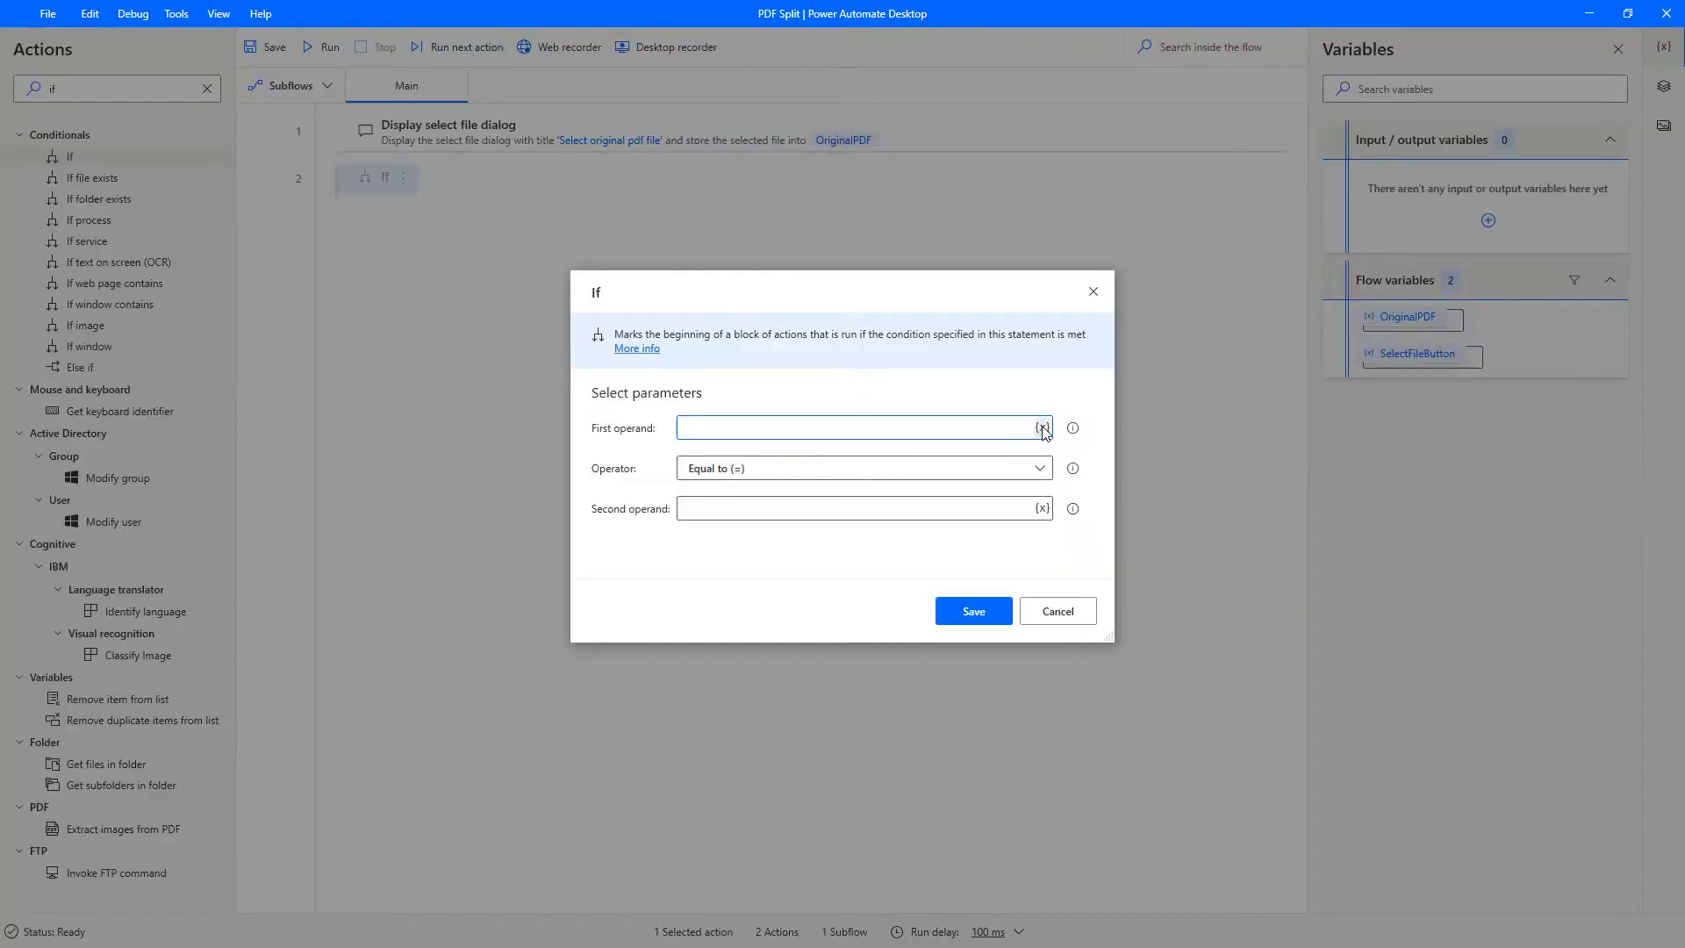
pyautogui.click(1043, 428)
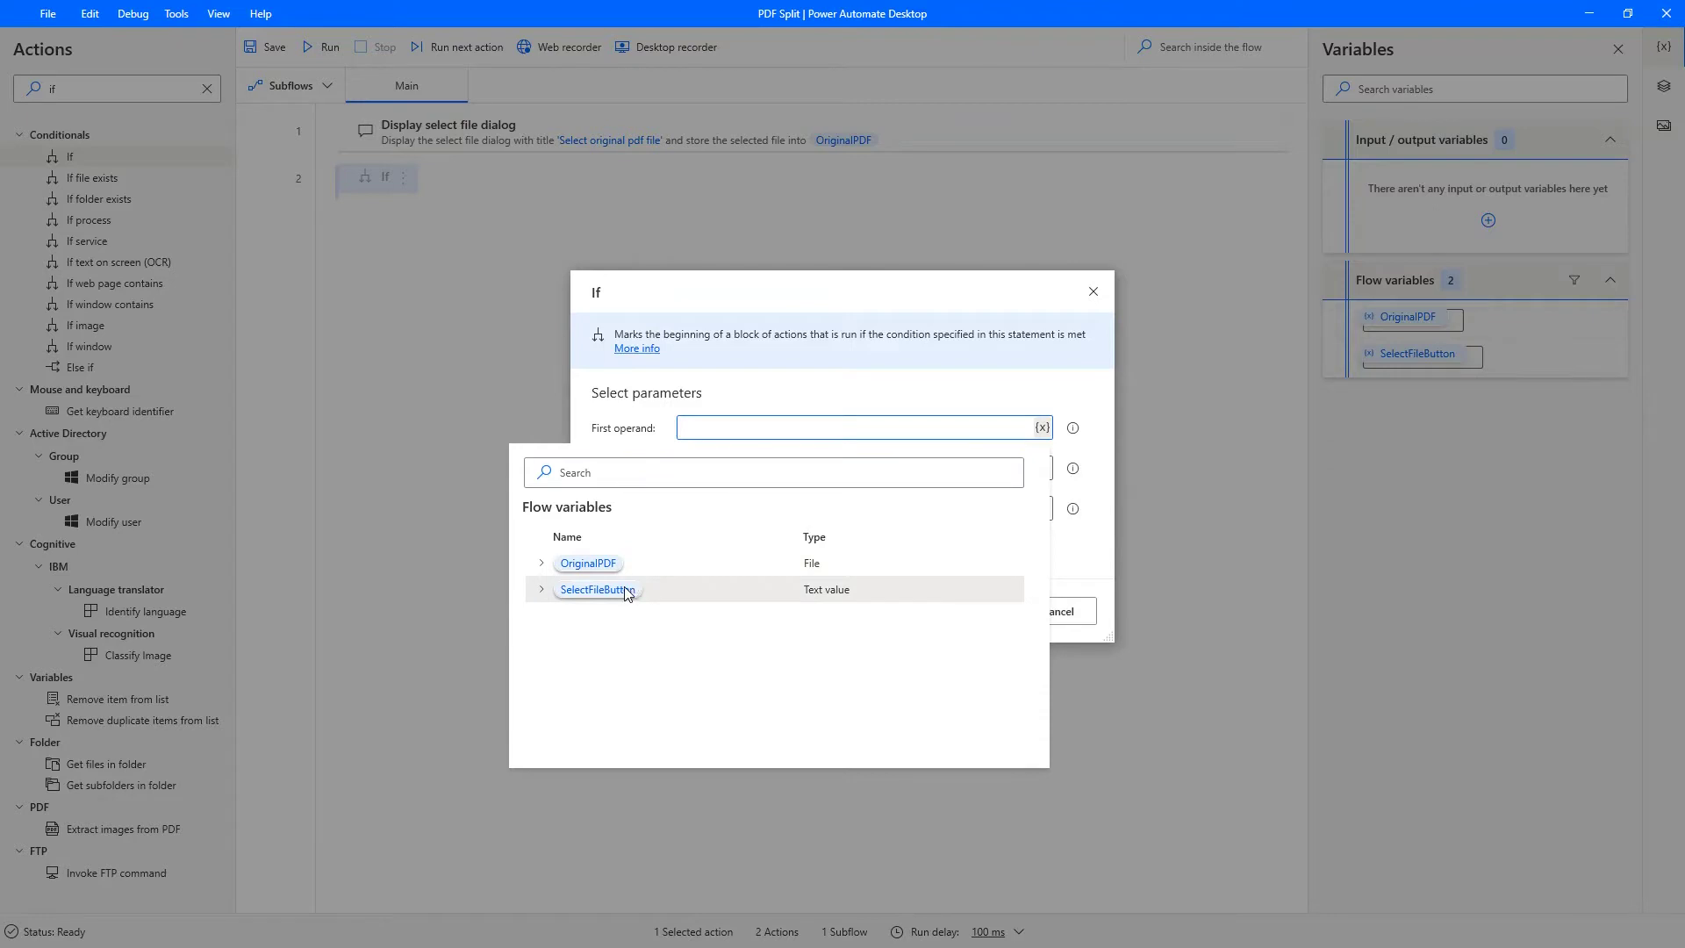
pyautogui.click(596, 590)
pyautogui.click(865, 469)
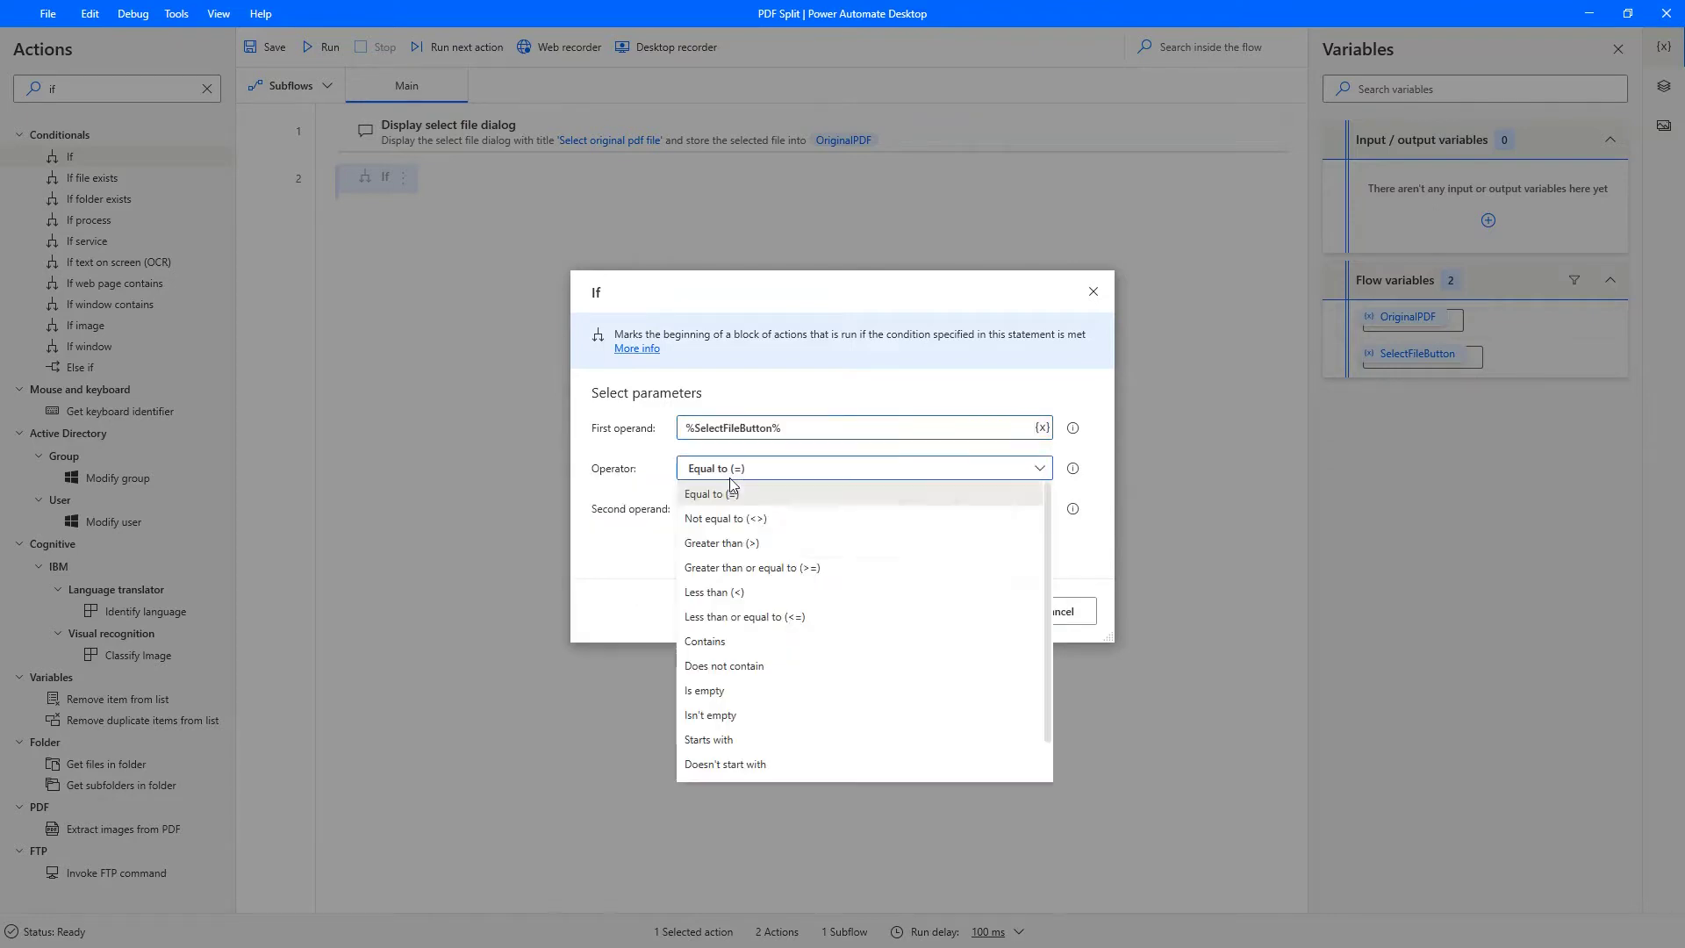
pyautogui.click(732, 519)
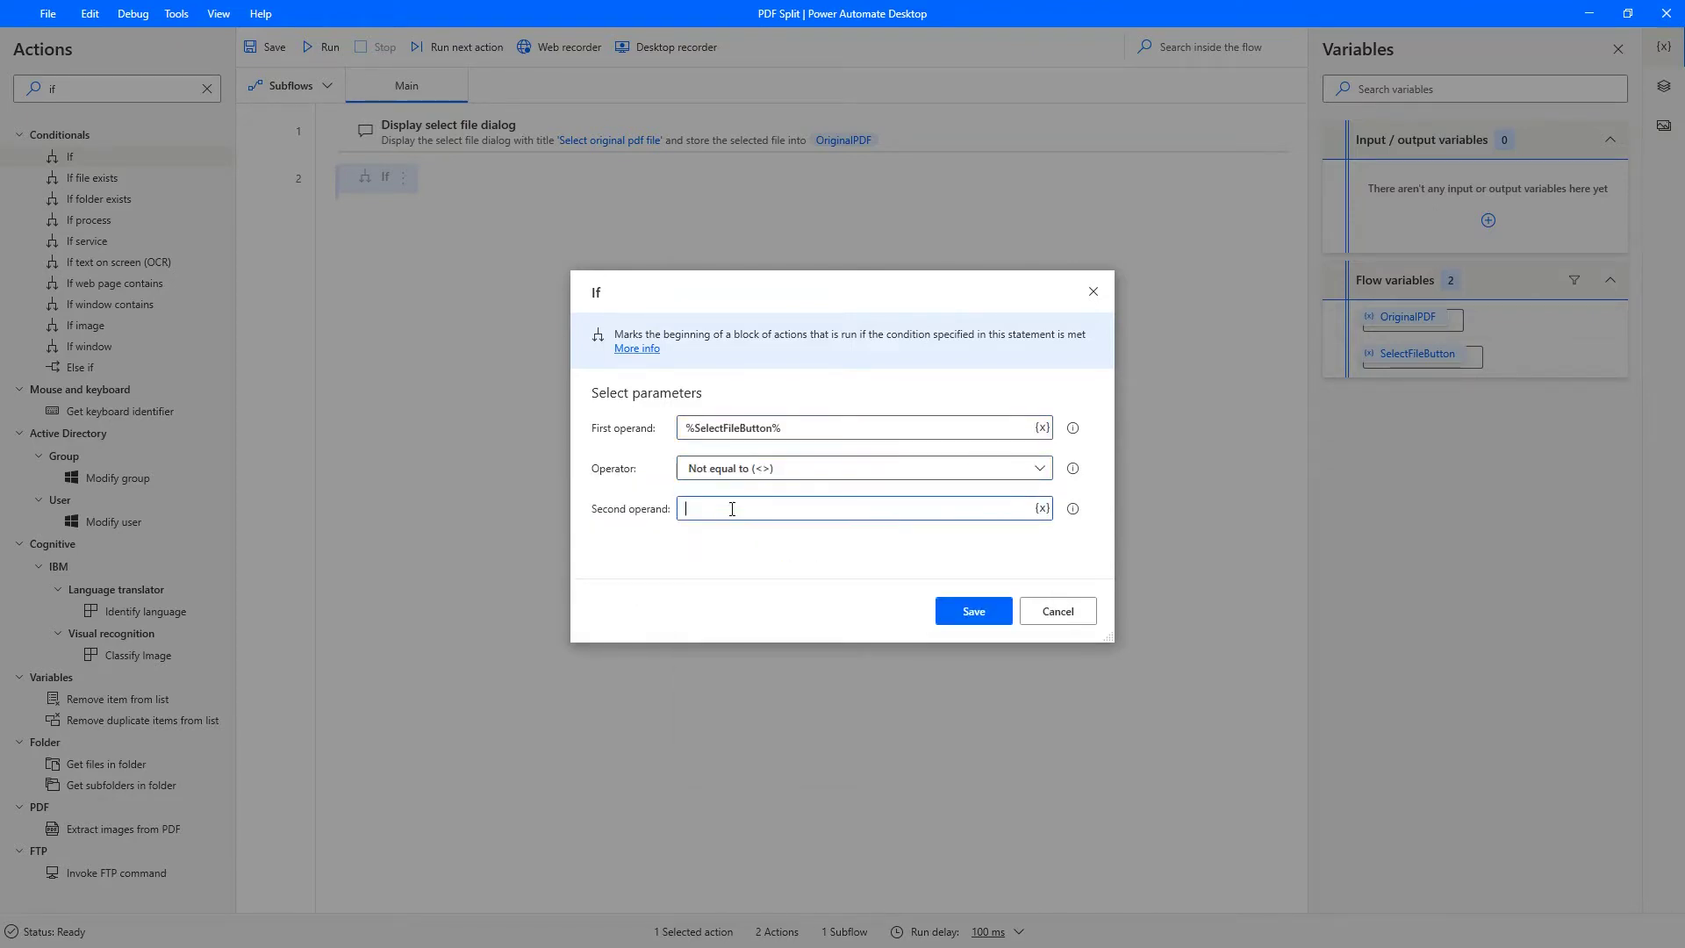
pyautogui.write('Cancel')
pyautogui.press('Return')
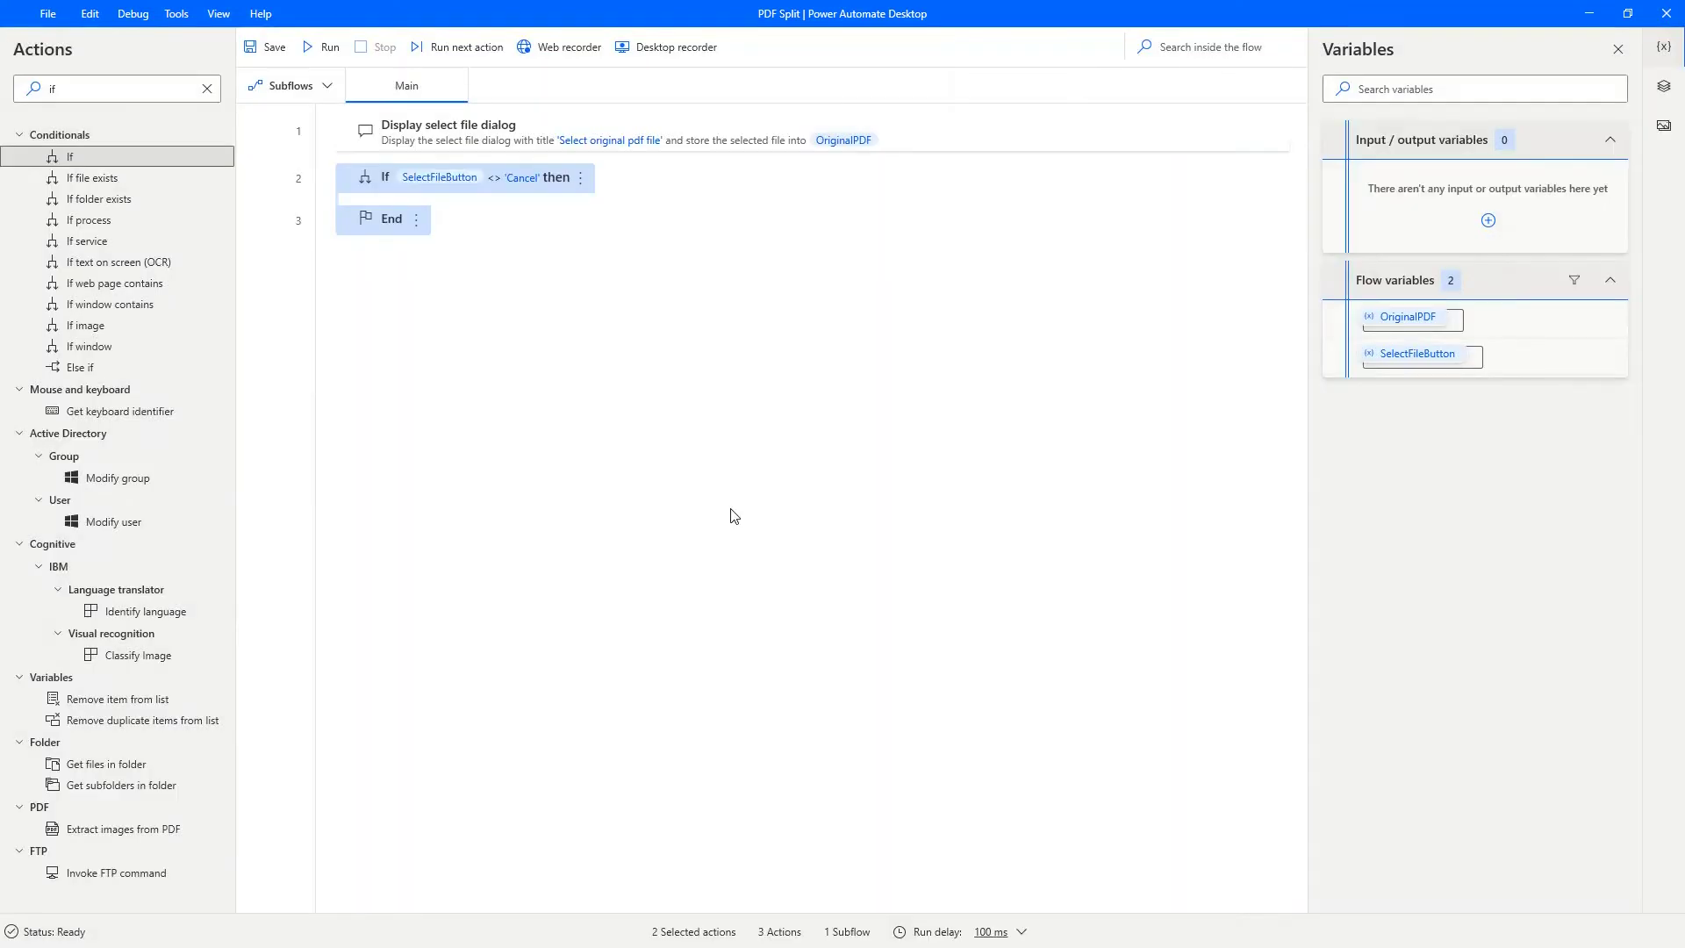
# - Add a Display input dialog inside the If, with a title and a message asking which pages to extract
pyautogui.click(142, 91)
pyautogui.doubleClick(141, 90)
pyautogui.write('d')
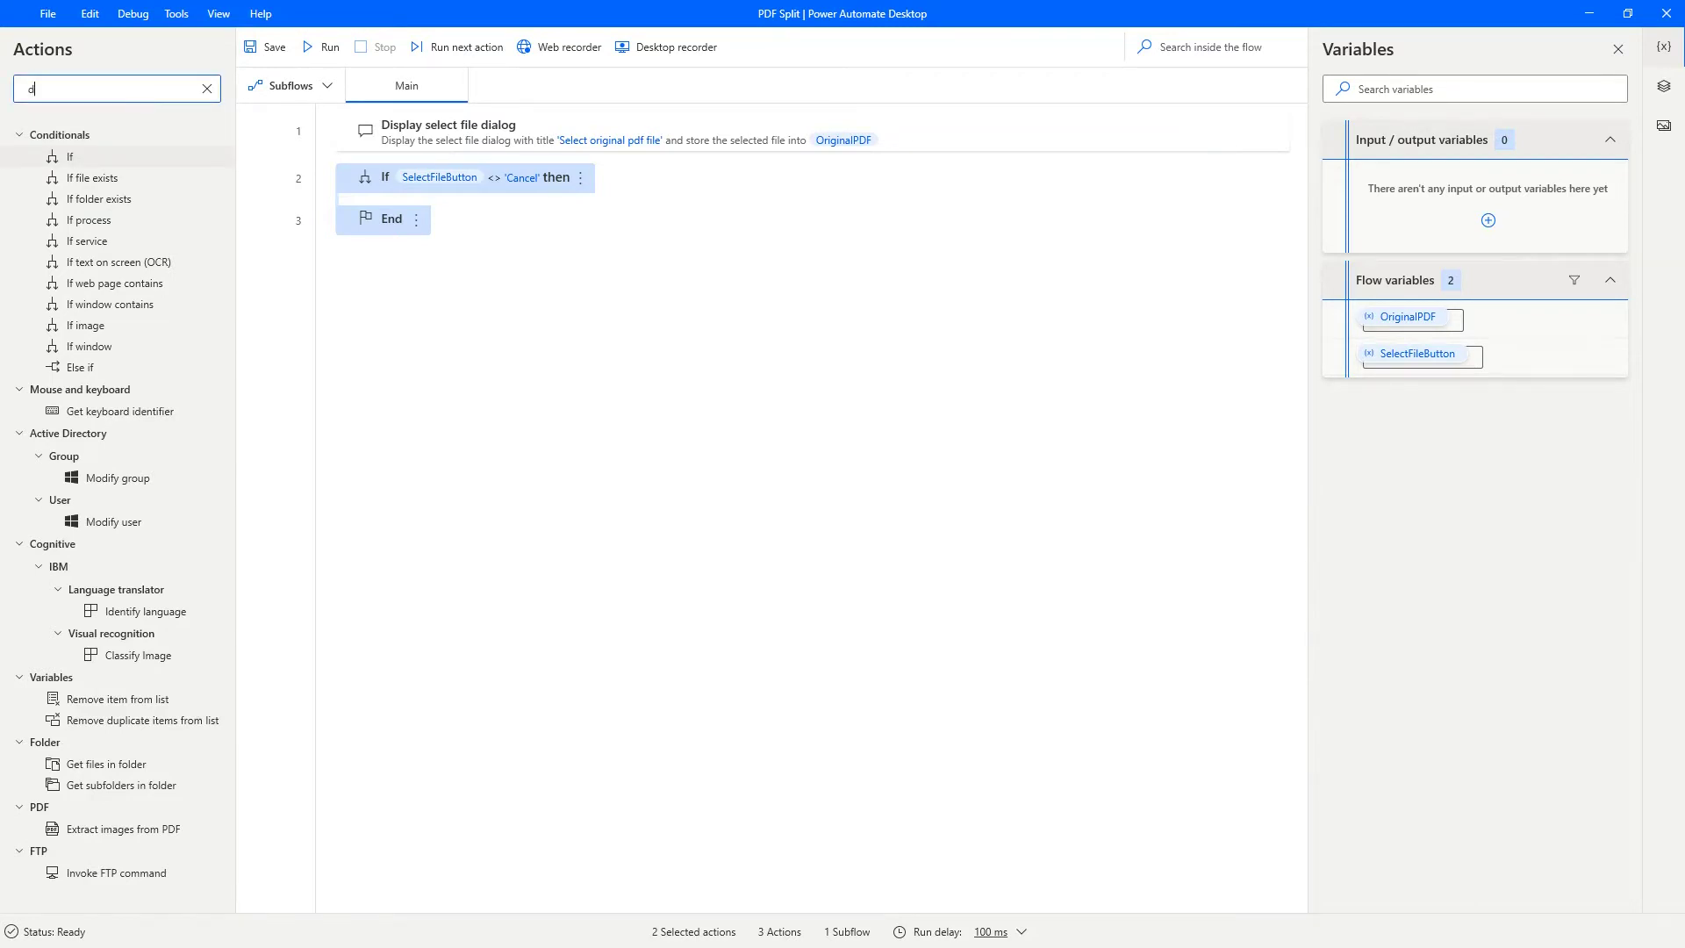
pyautogui.write('isplay input')
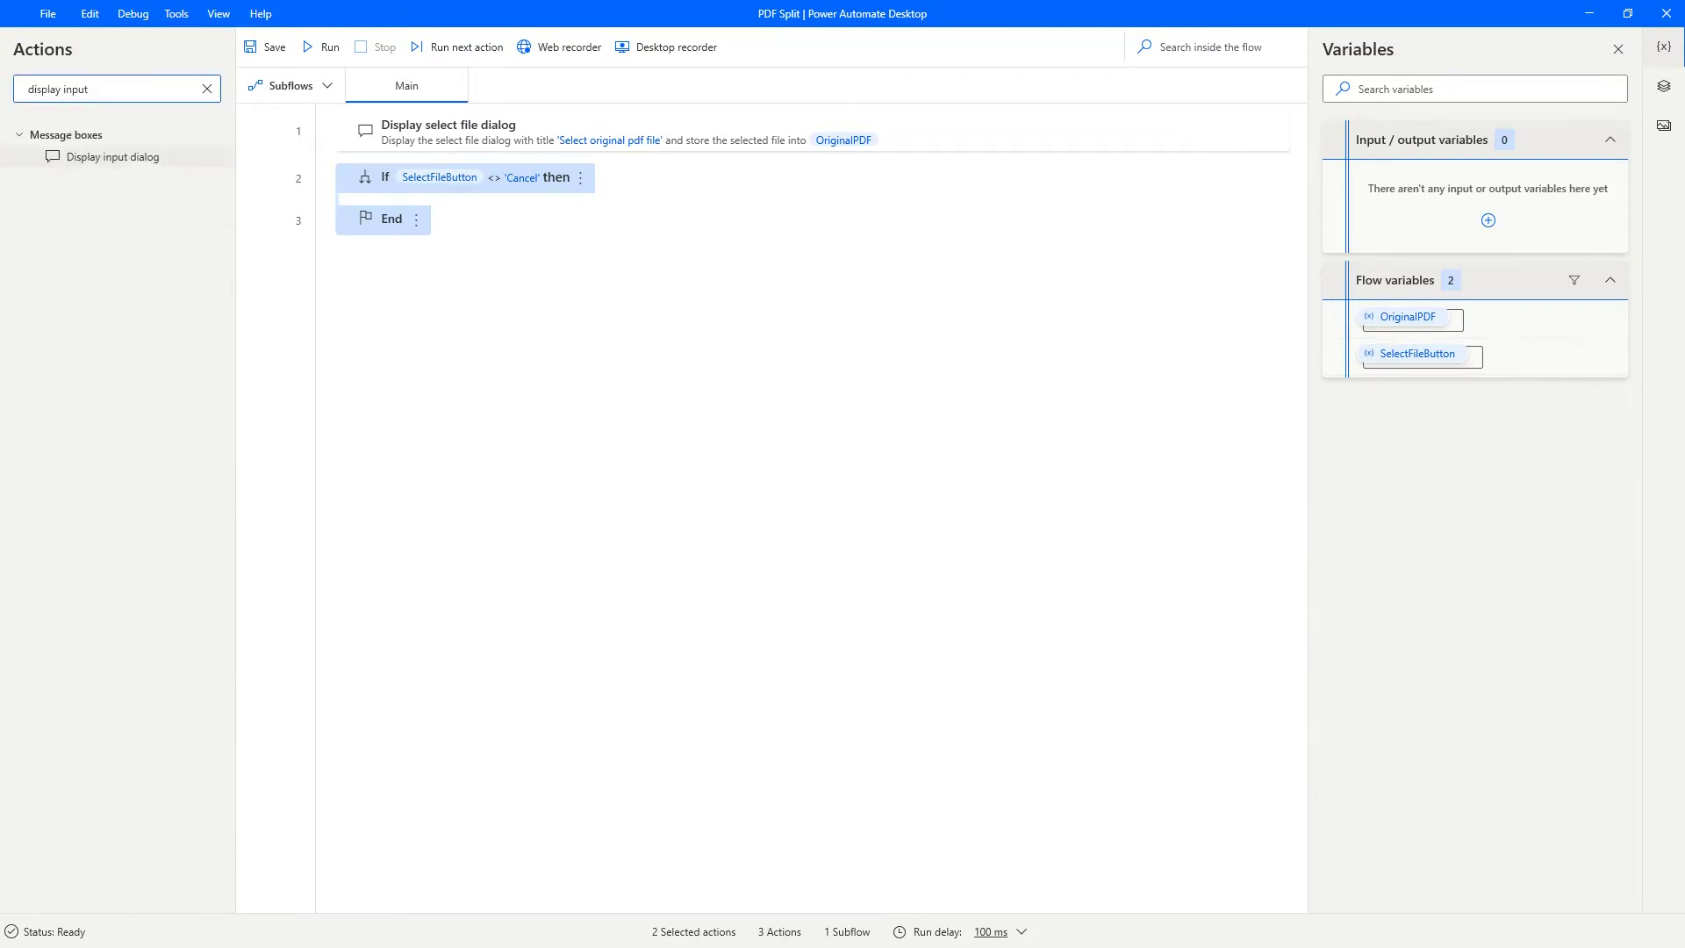
pyautogui.moveTo(112, 157); pyautogui.dragTo(483, 202)
pyautogui.write('Pa')
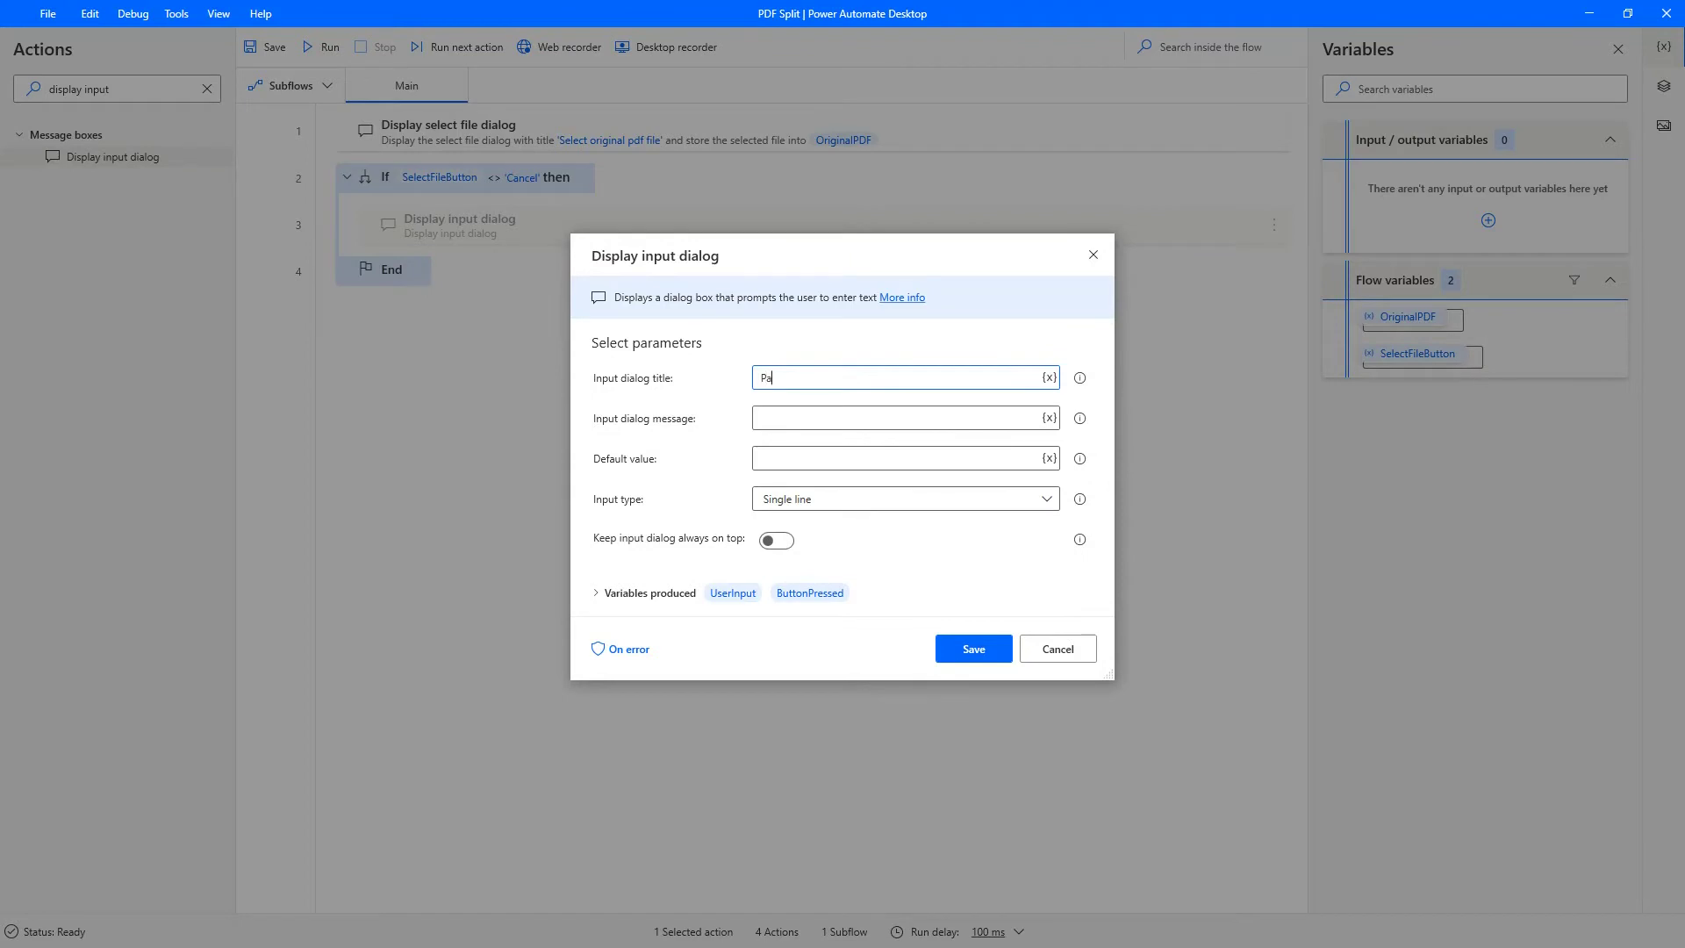
pyautogui.write('ges to extract')
pyautogui.press('Tab')
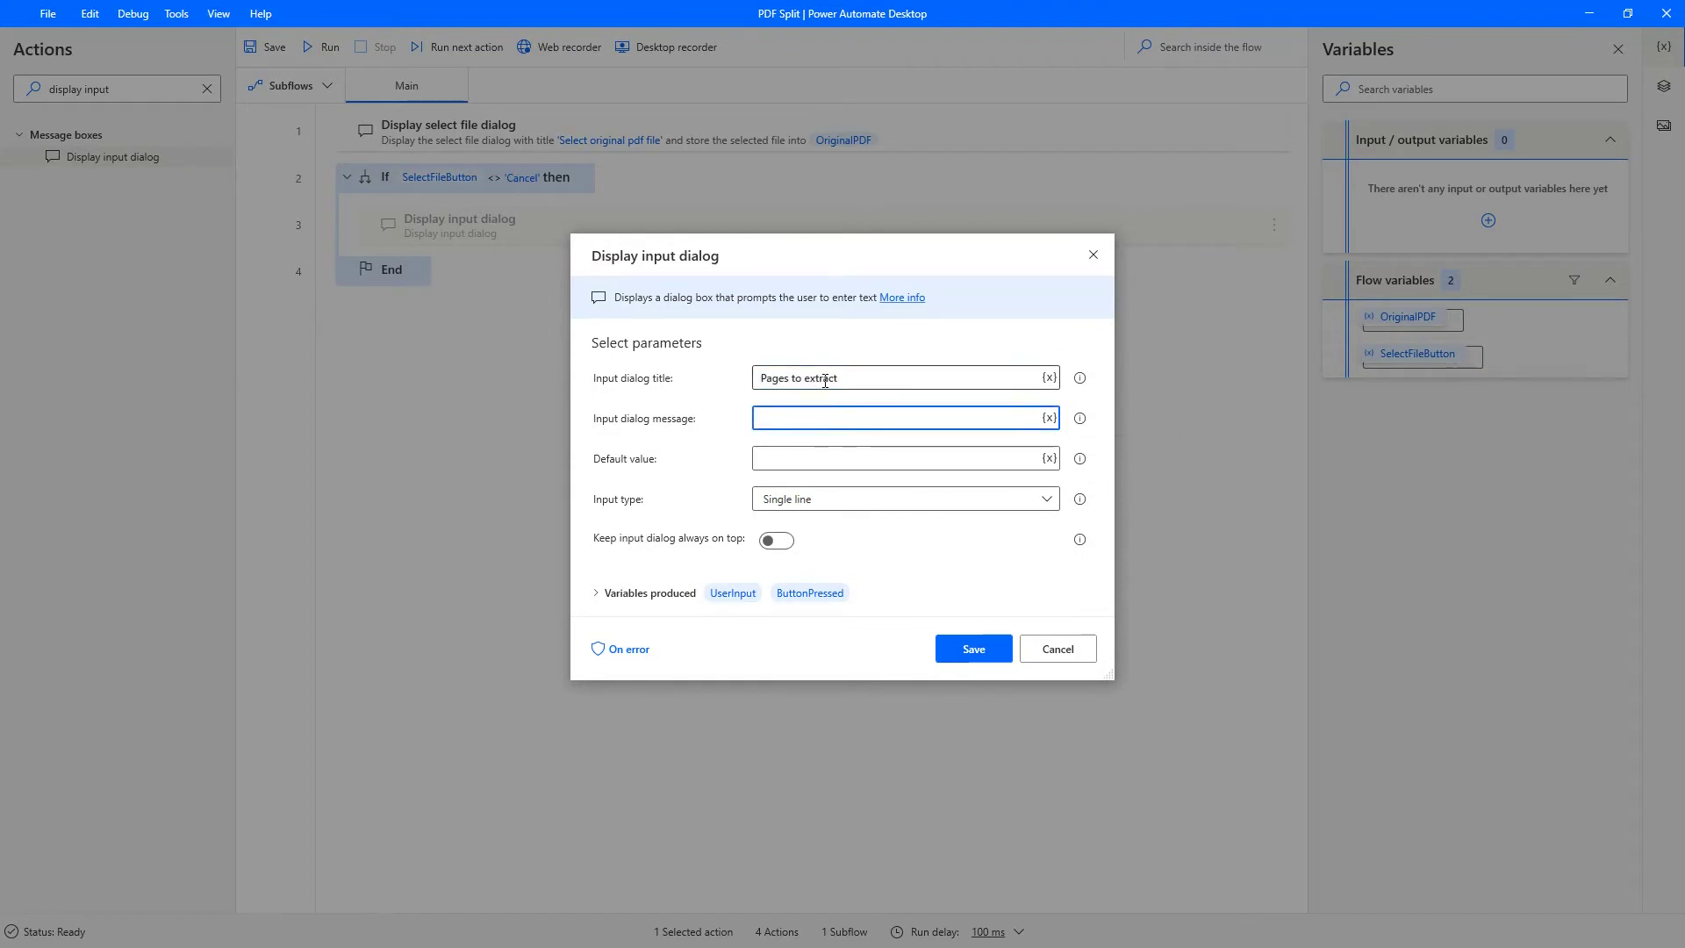
pyautogui.write('Which pages ')
pyautogui.write('do you want to ext')
pyautogui.write('ract?')
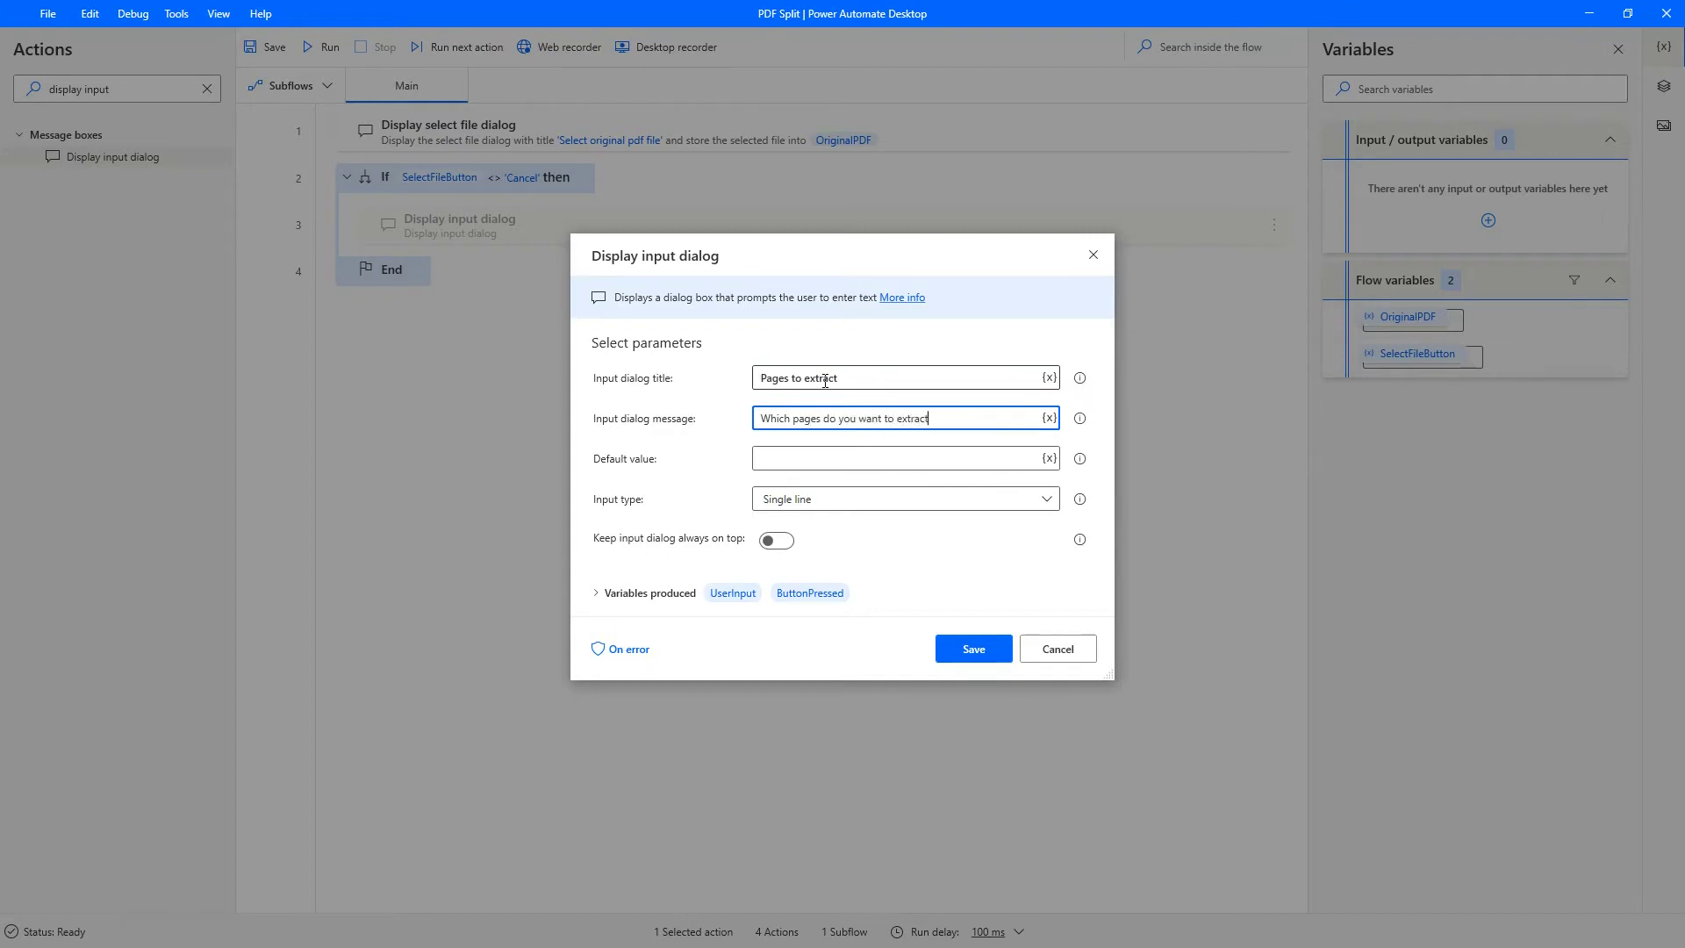
pyautogui.press('Tab')
pyautogui.press('Tab')
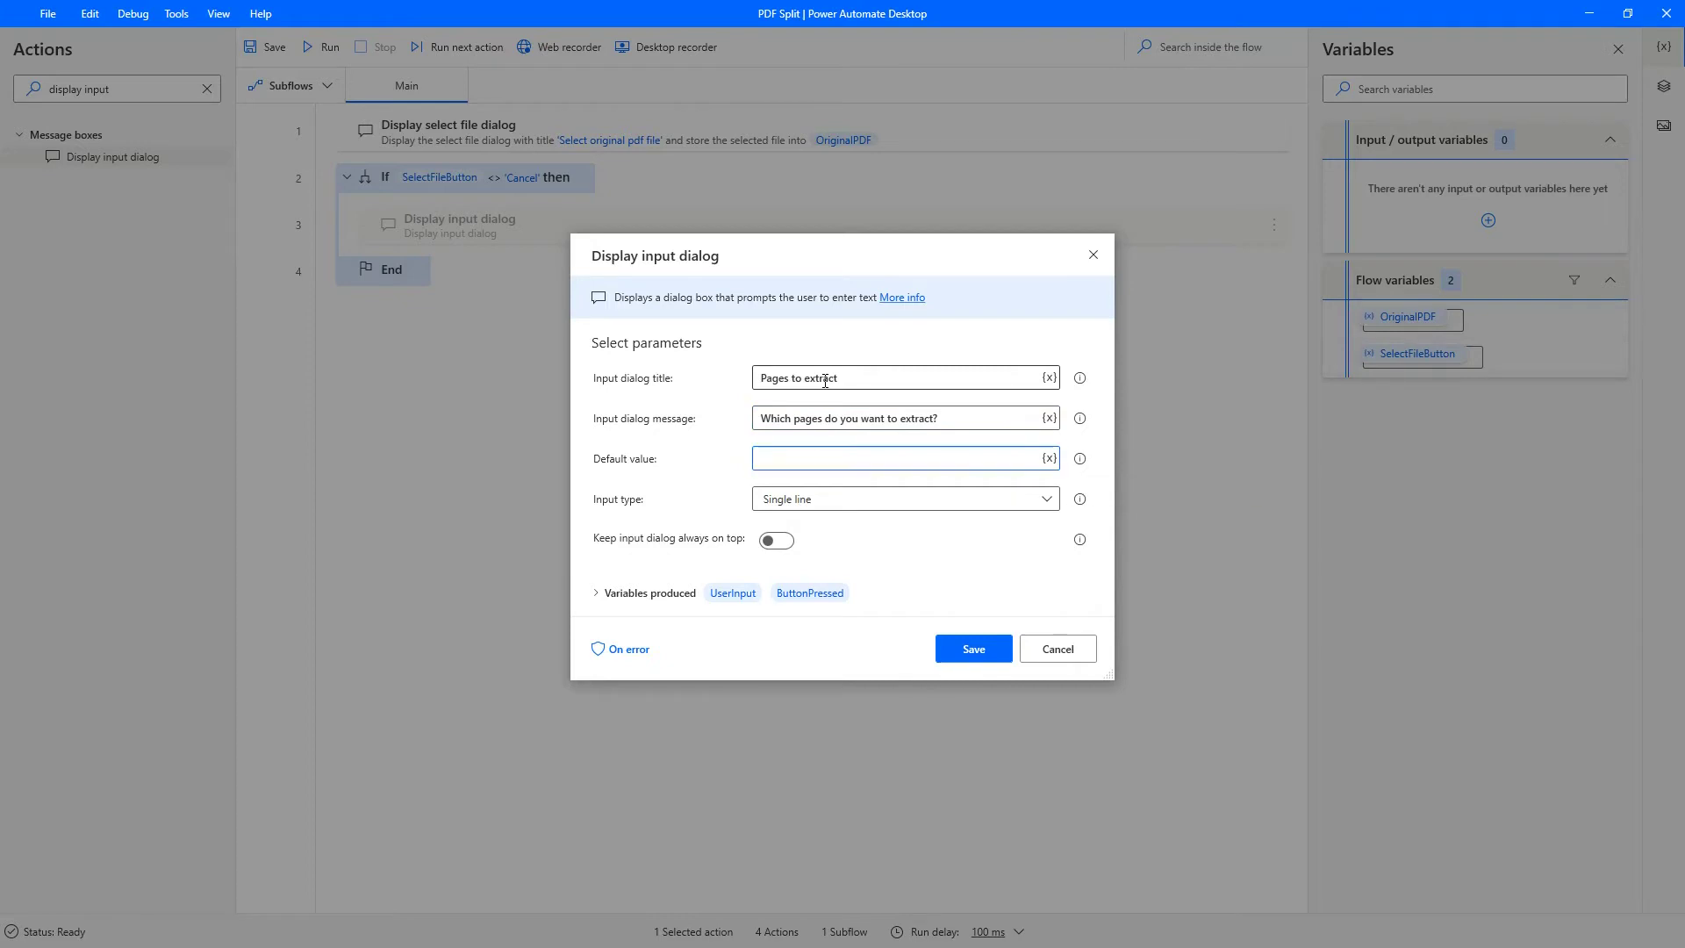
pyautogui.press('Tab')
pyautogui.press('Tab')
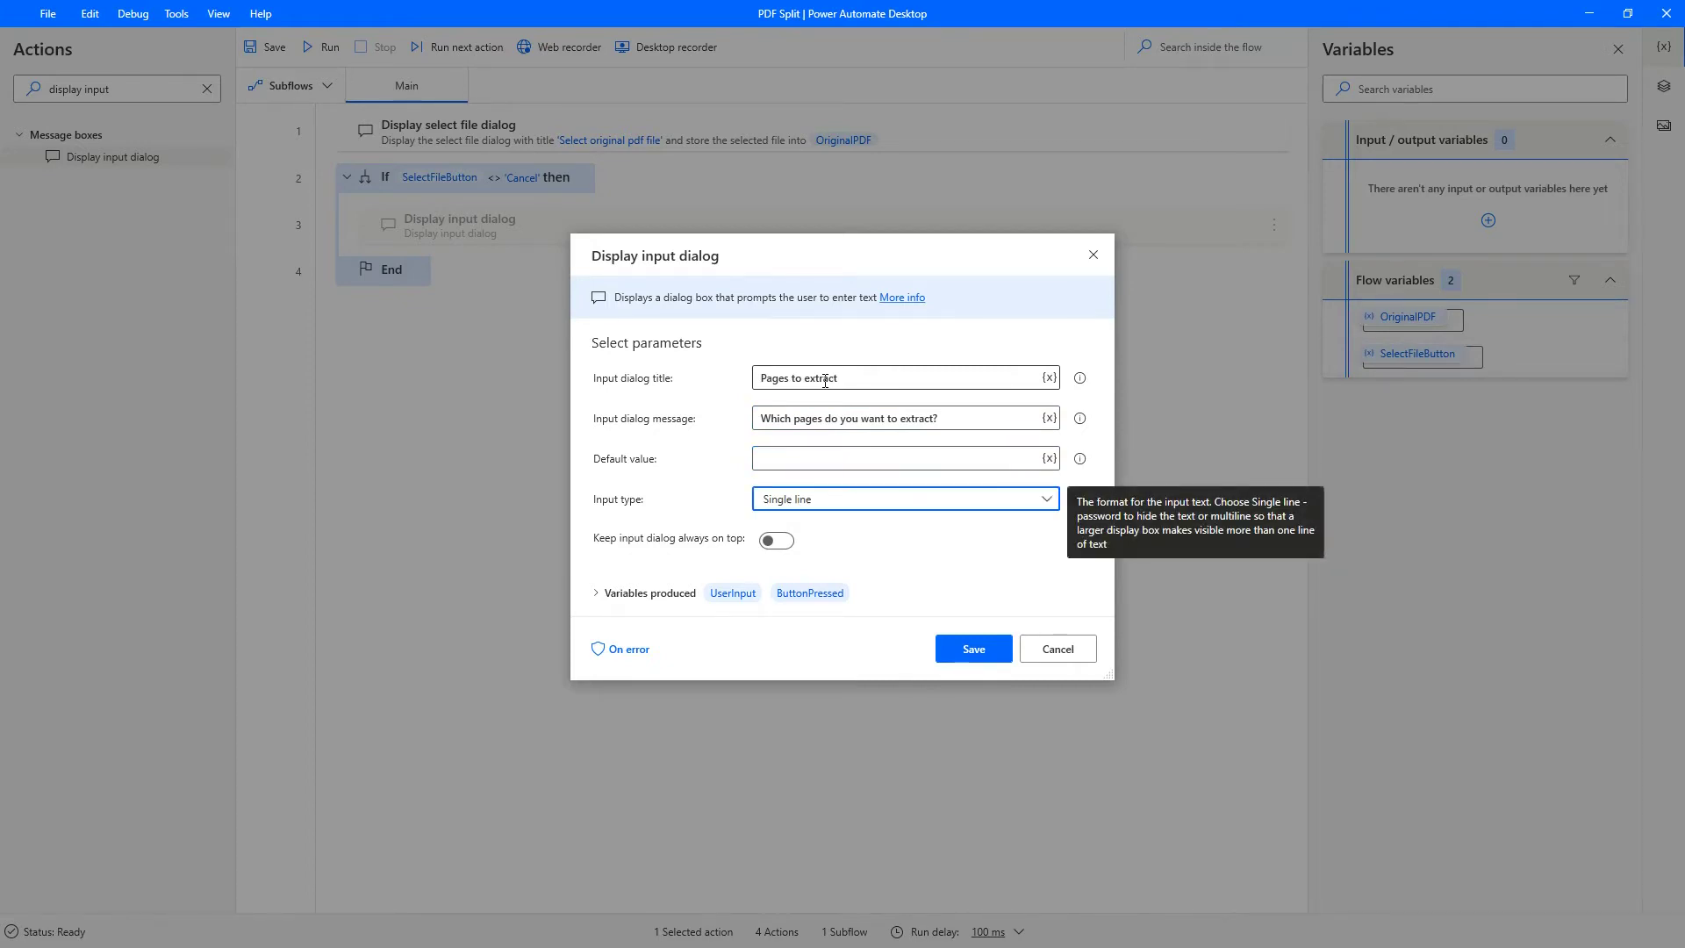
pyautogui.press('Tab')
pyautogui.press('Tab')
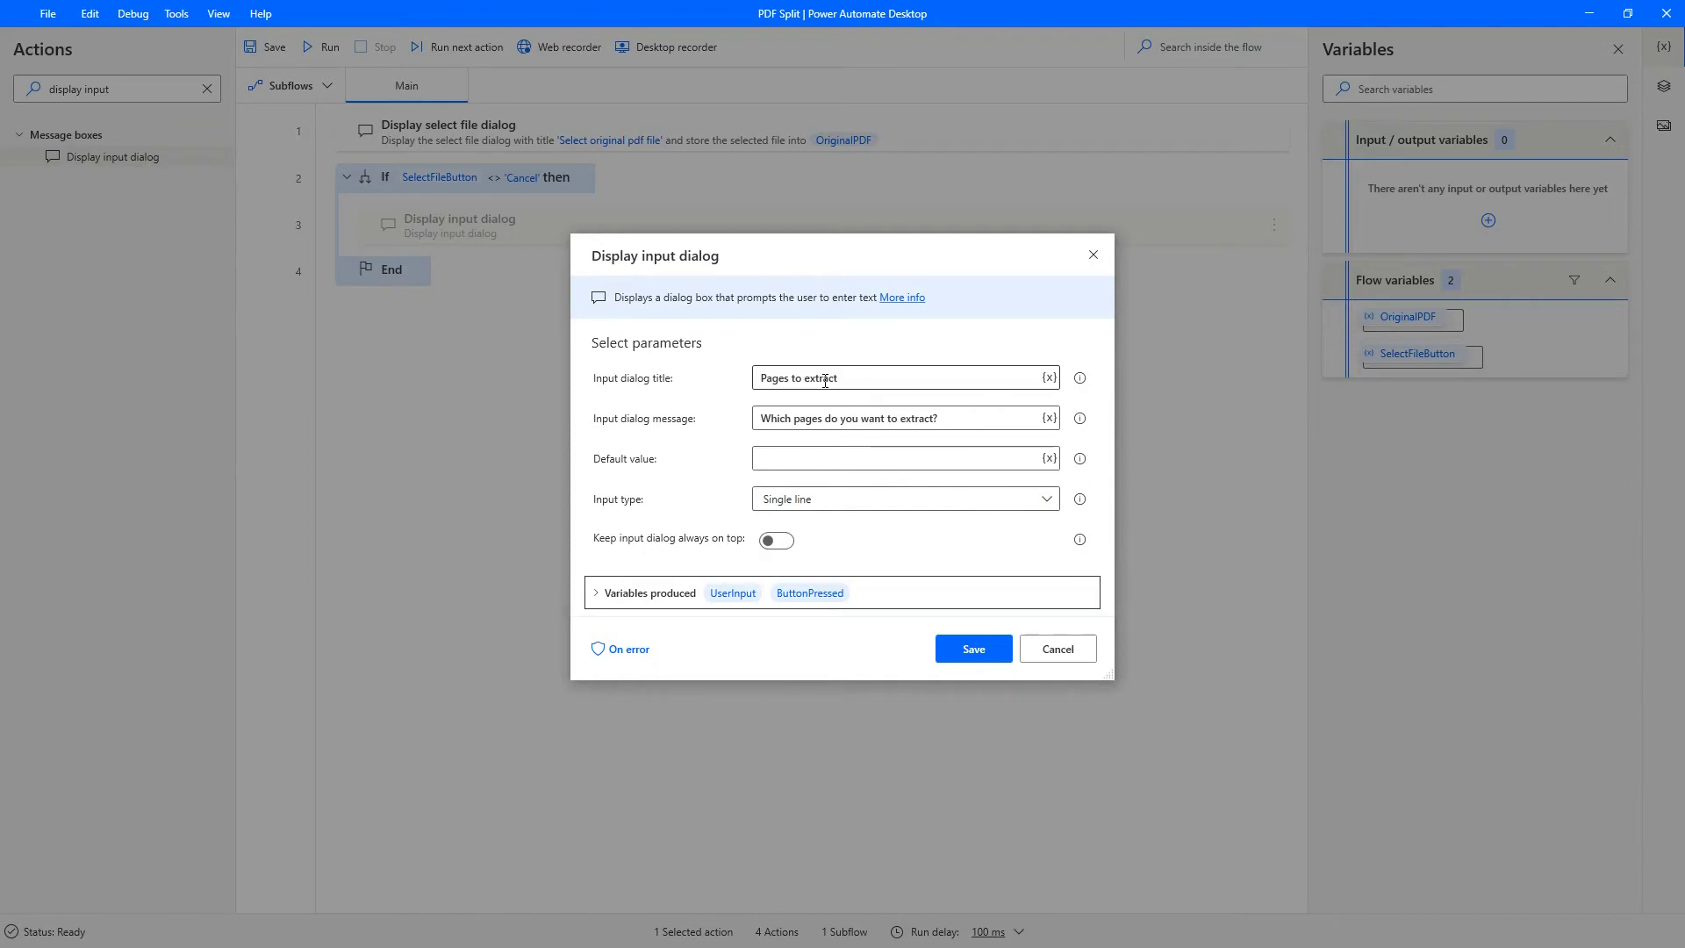
# - Rename its outputs to PagesToExtract and PagesToExtractButton and save the action
pyautogui.click(598, 596)
pyautogui.click(730, 623)
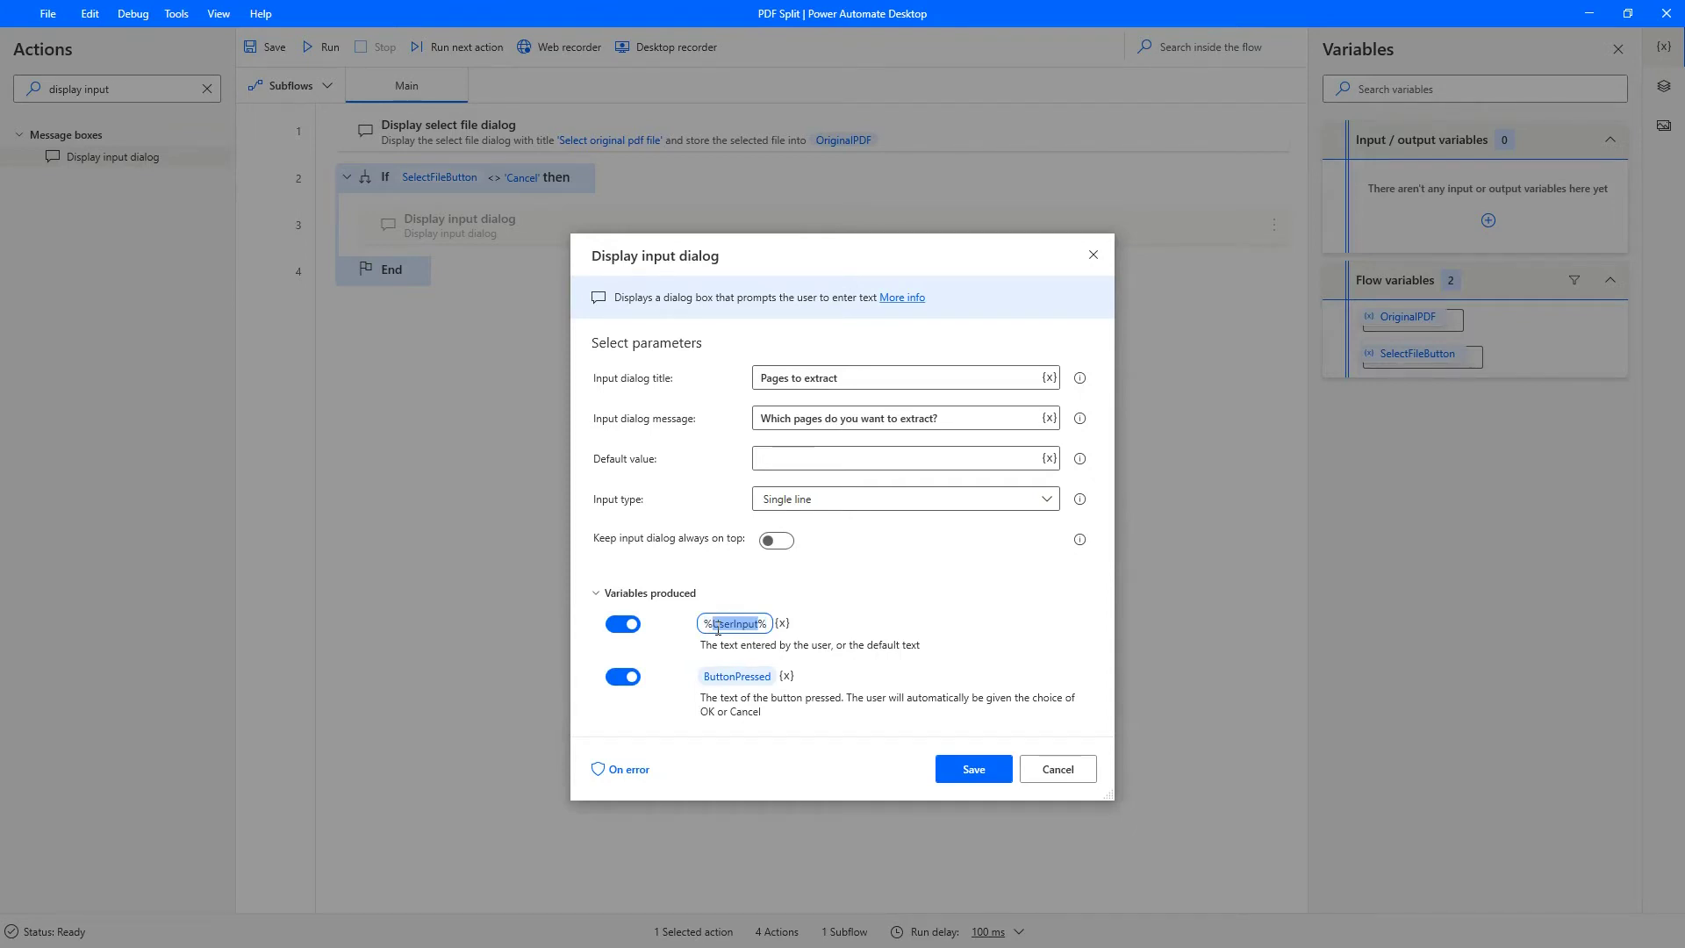
pyautogui.write('PagesToEx')
pyautogui.write('tract')
pyautogui.press('Return')
pyautogui.press('Tab')
pyautogui.press('Tab')
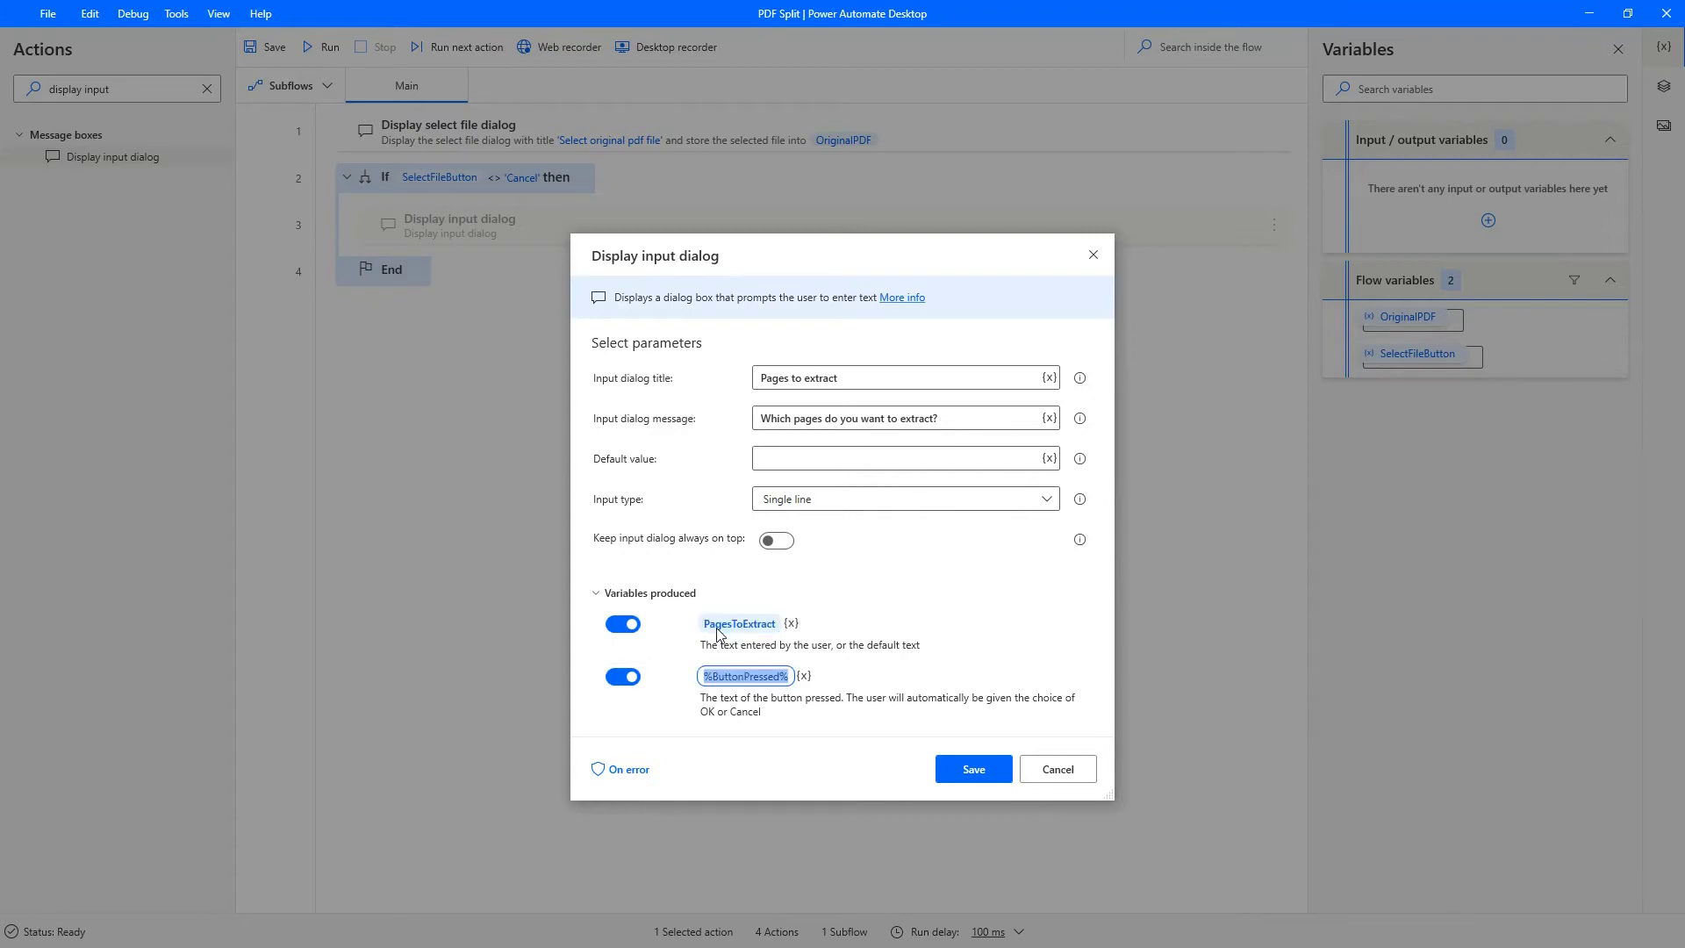
pyautogui.press('End')
pyautogui.hotkey('ctrl', 'shift', 'Left')
pyautogui.write('PagesToE')
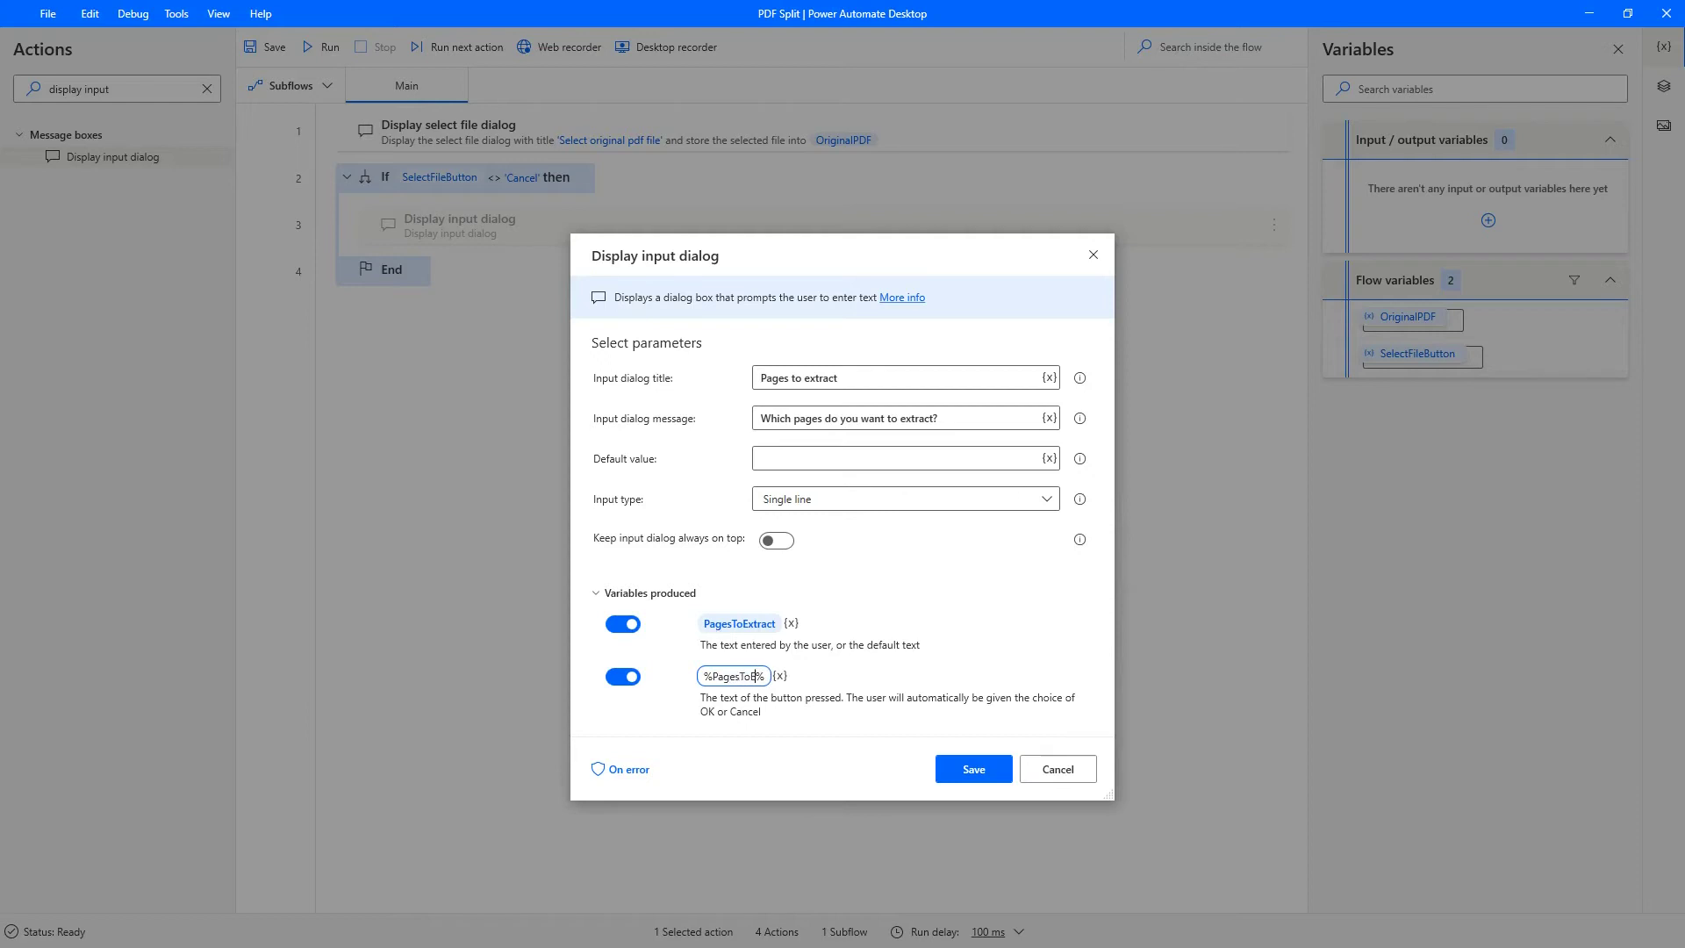
pyautogui.write('xtractButton')
pyautogui.press('Return')
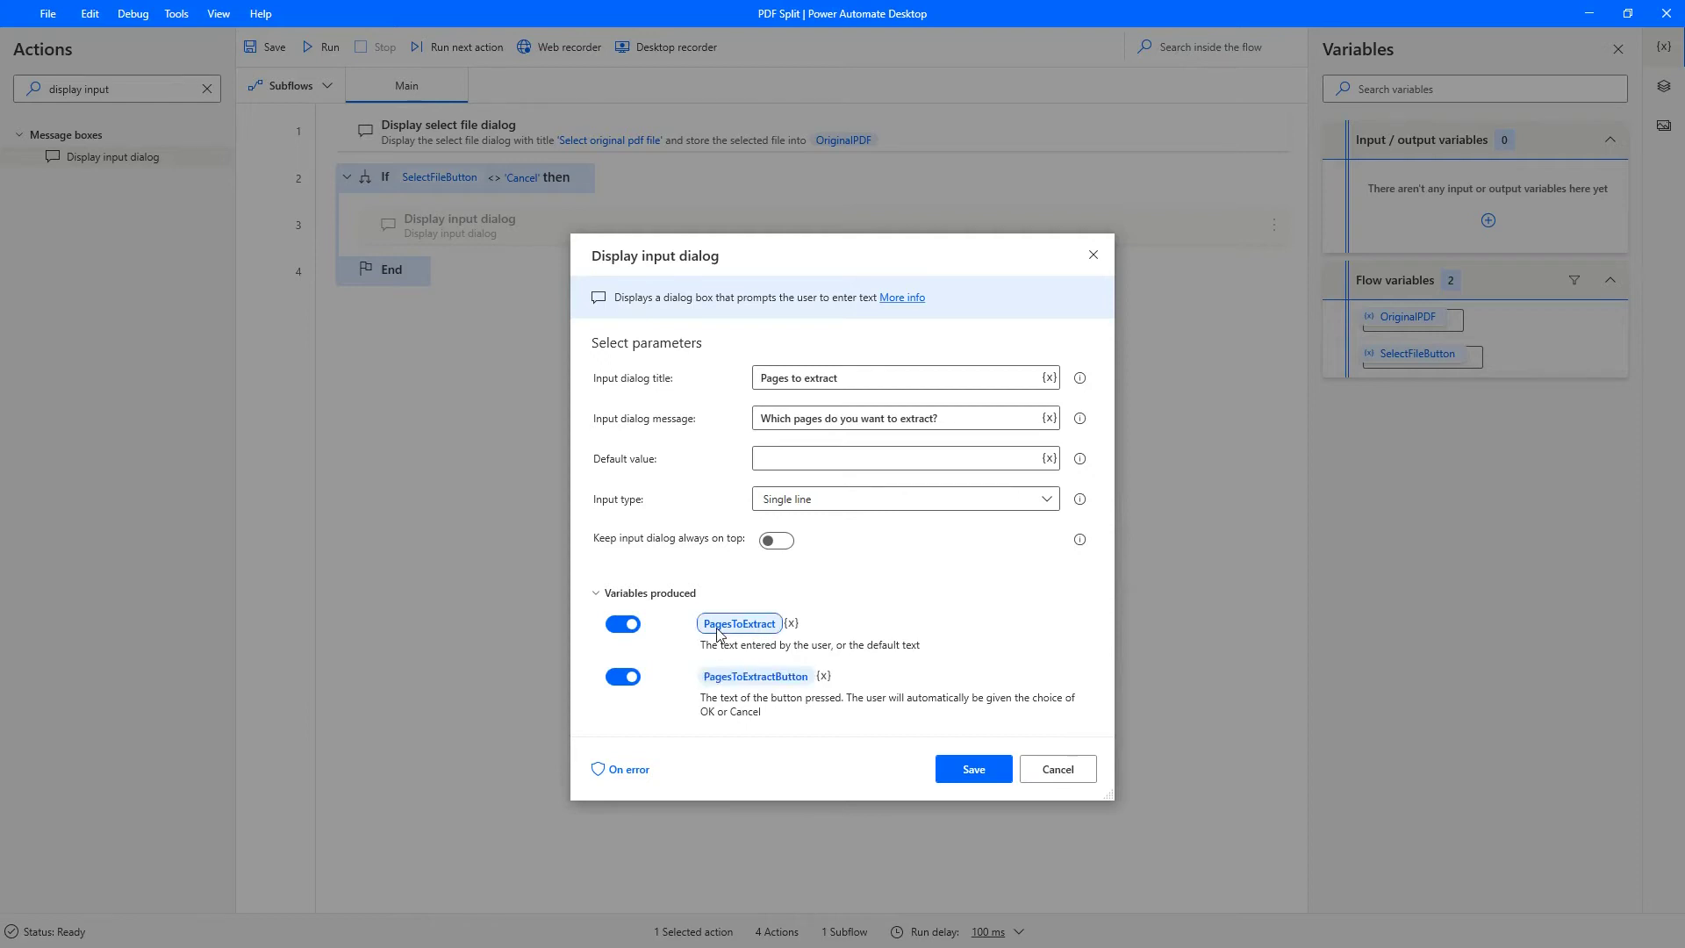
pyautogui.press('Return')
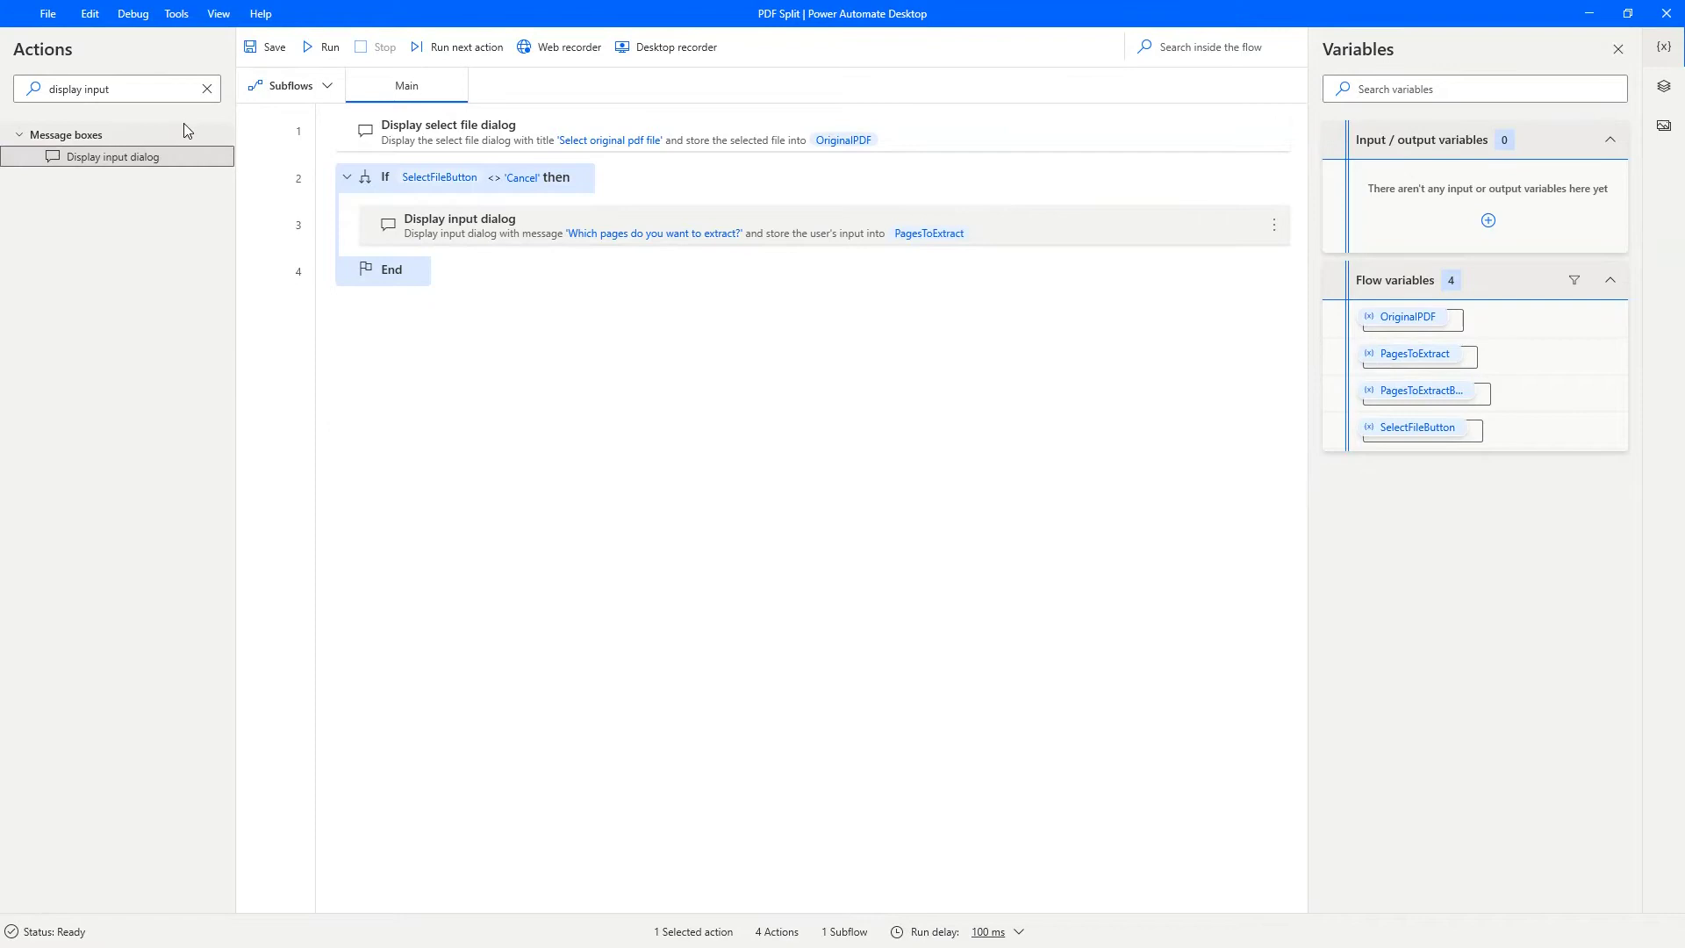
# - Nest an If inside the first, checking %PagesToExtractButton% Not equal to (<>) 'Cancel'
pyautogui.click(119, 88)
pyautogui.write('if')
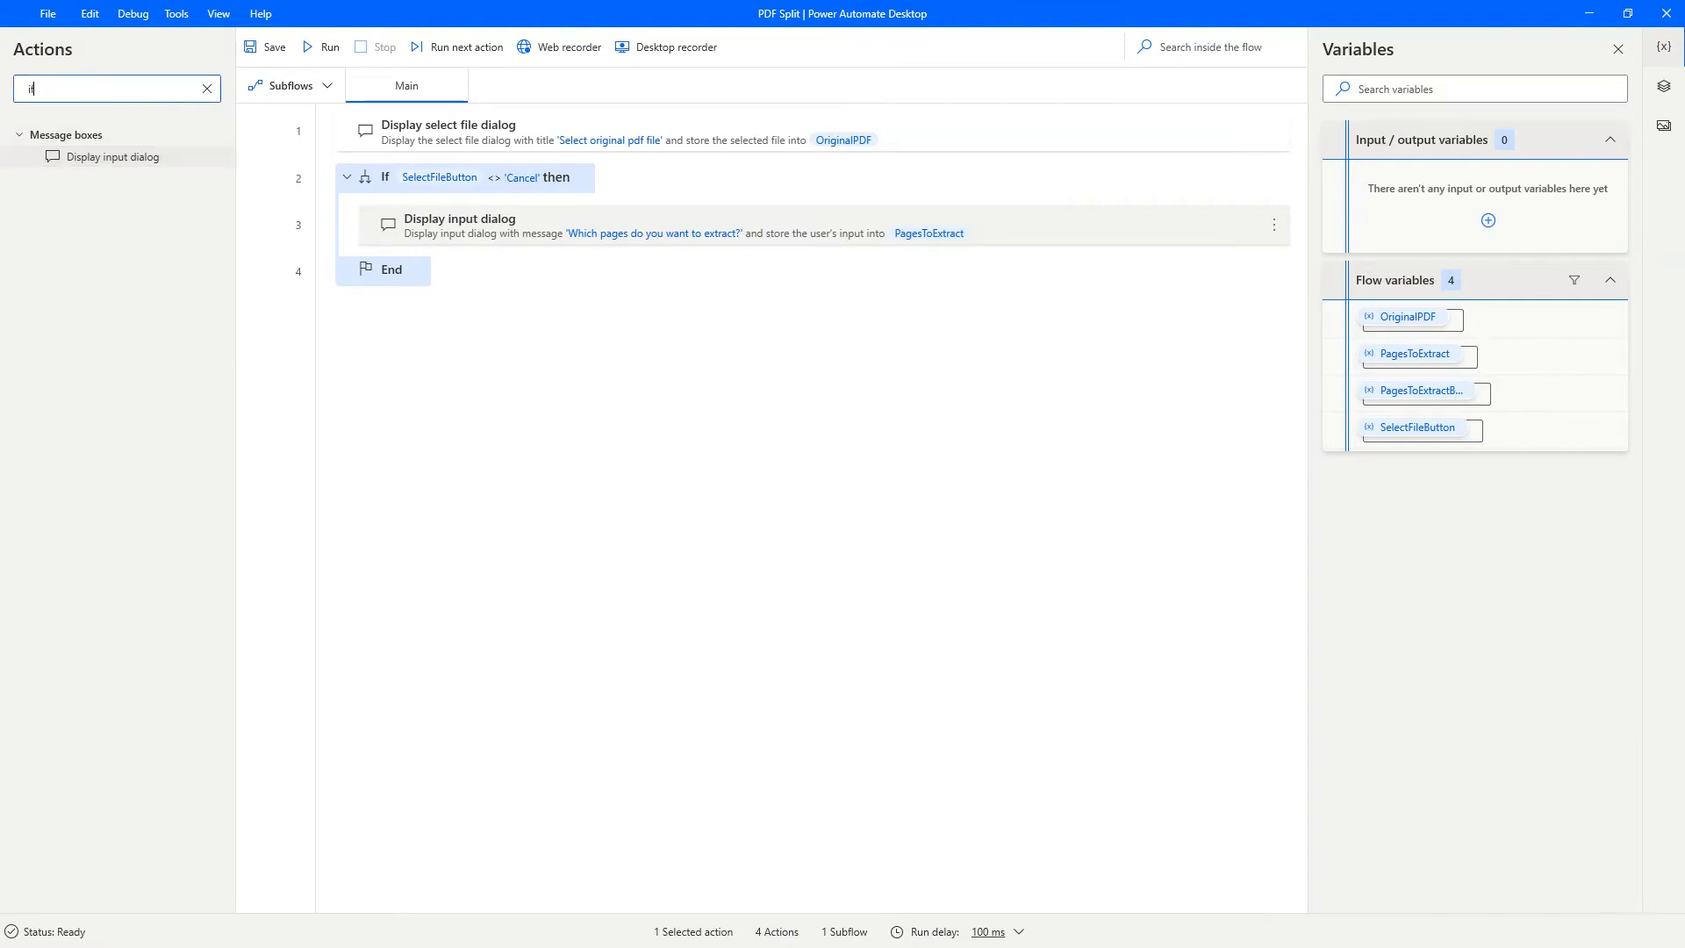
pyautogui.moveTo(70, 156); pyautogui.dragTo(430, 250)
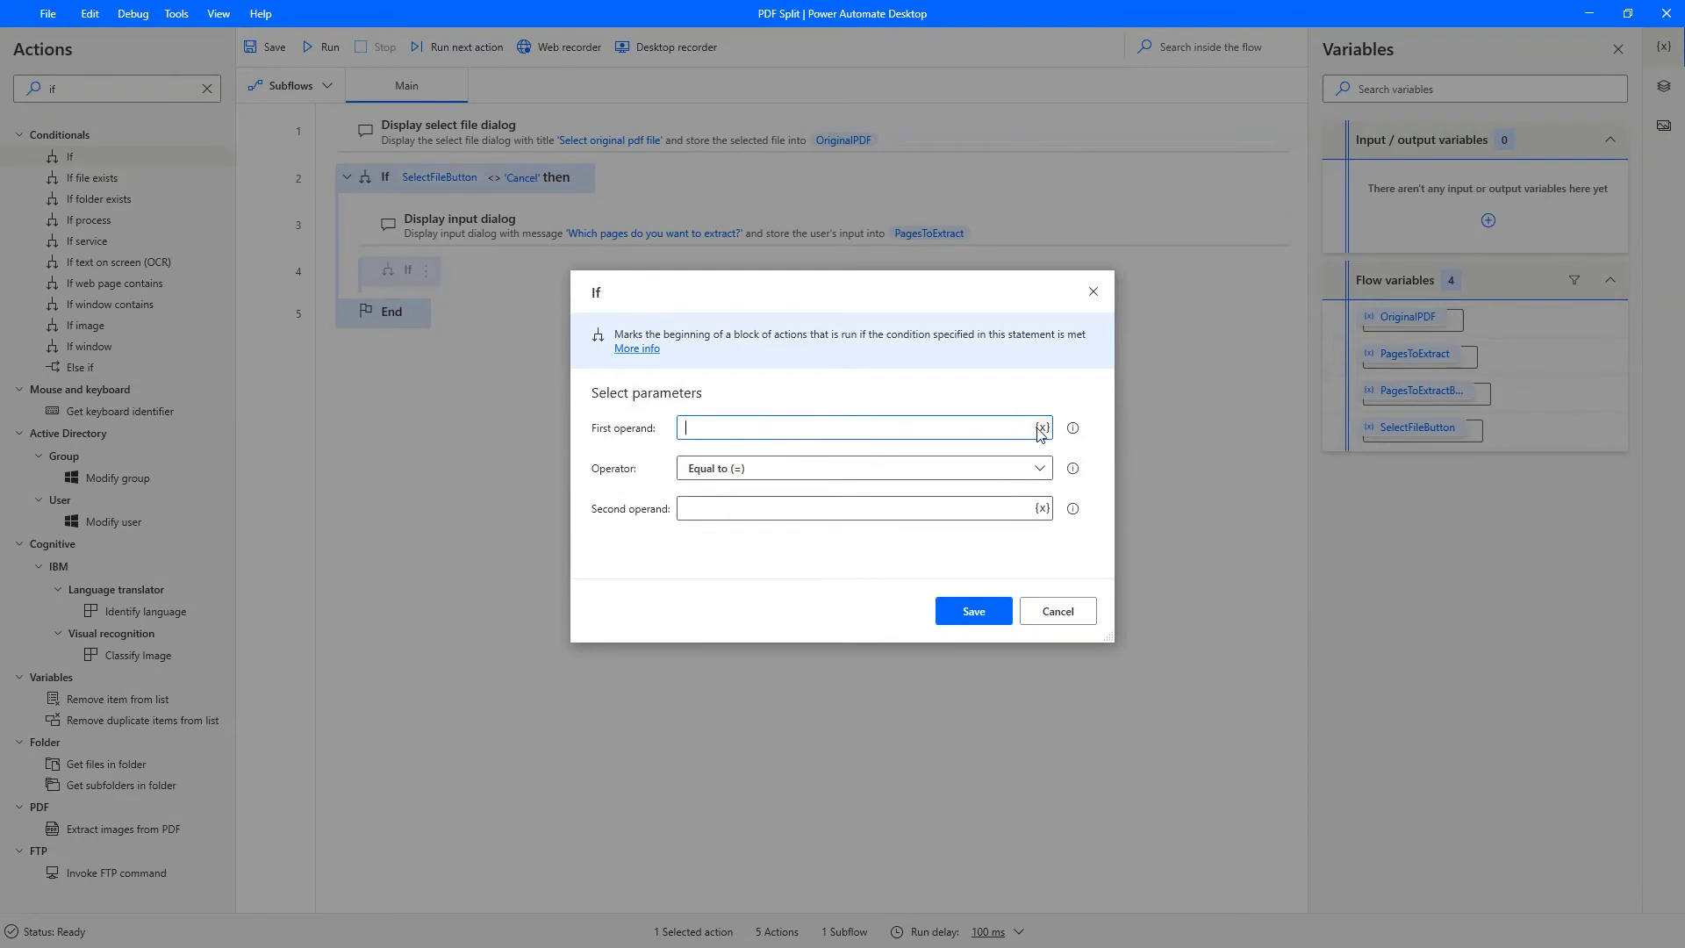
pyautogui.click(1041, 427)
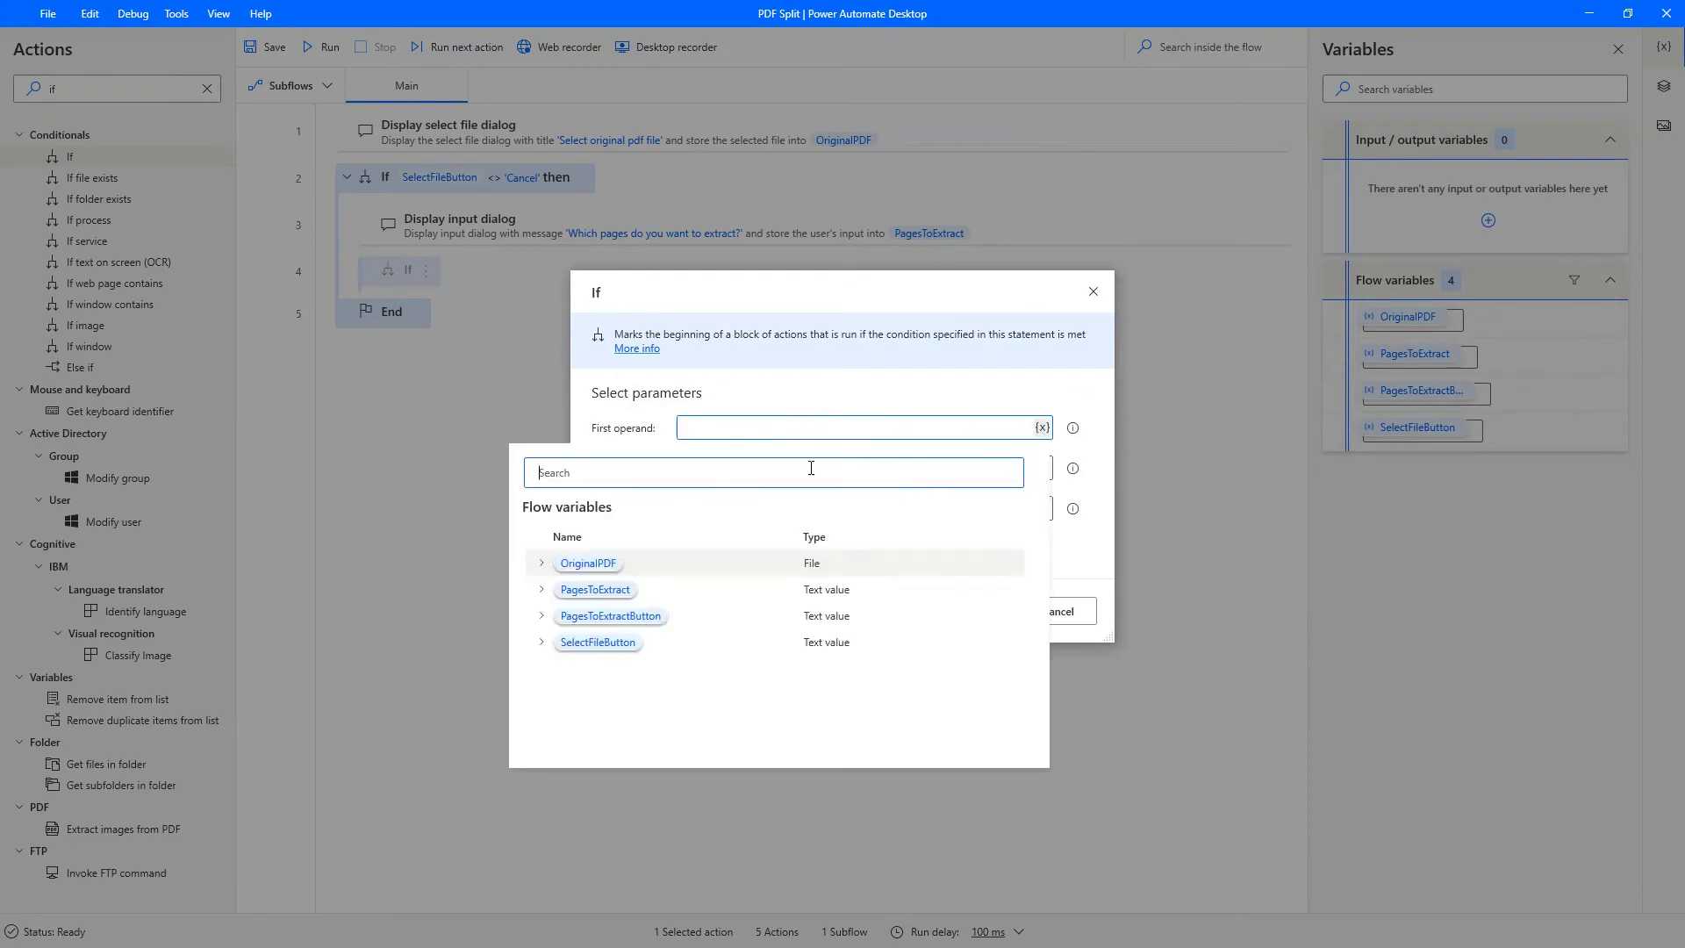
pyautogui.click(611, 616)
pyautogui.click(862, 468)
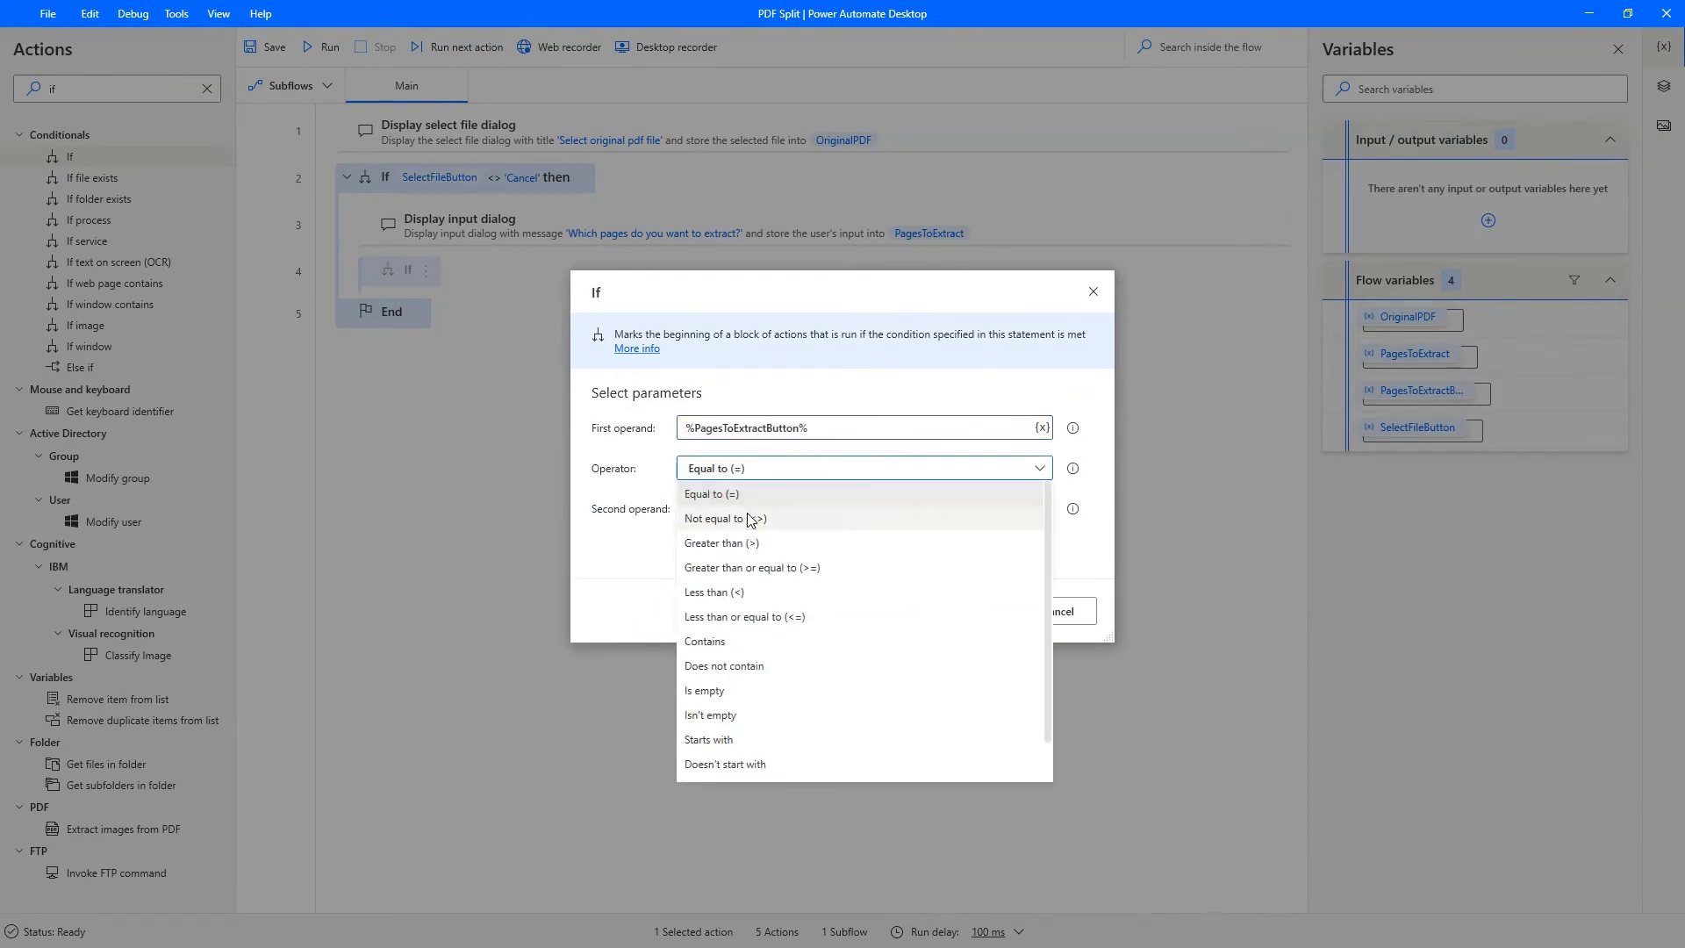
pyautogui.click(750, 520)
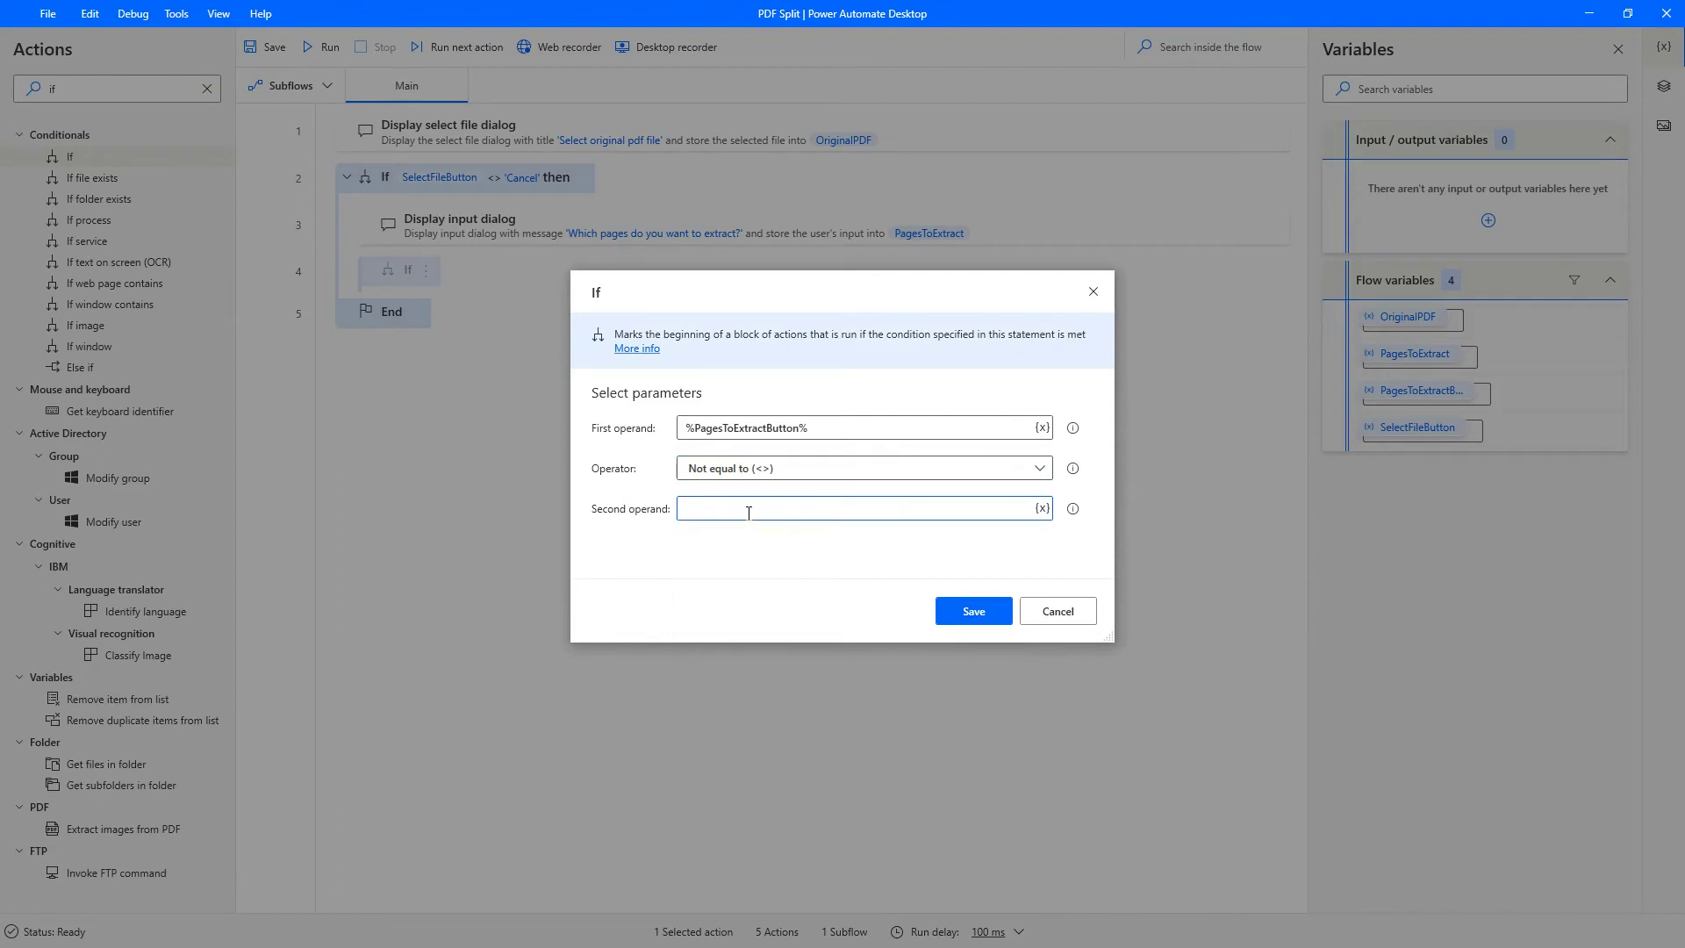
pyautogui.write('Cancel')
pyautogui.press('Return')
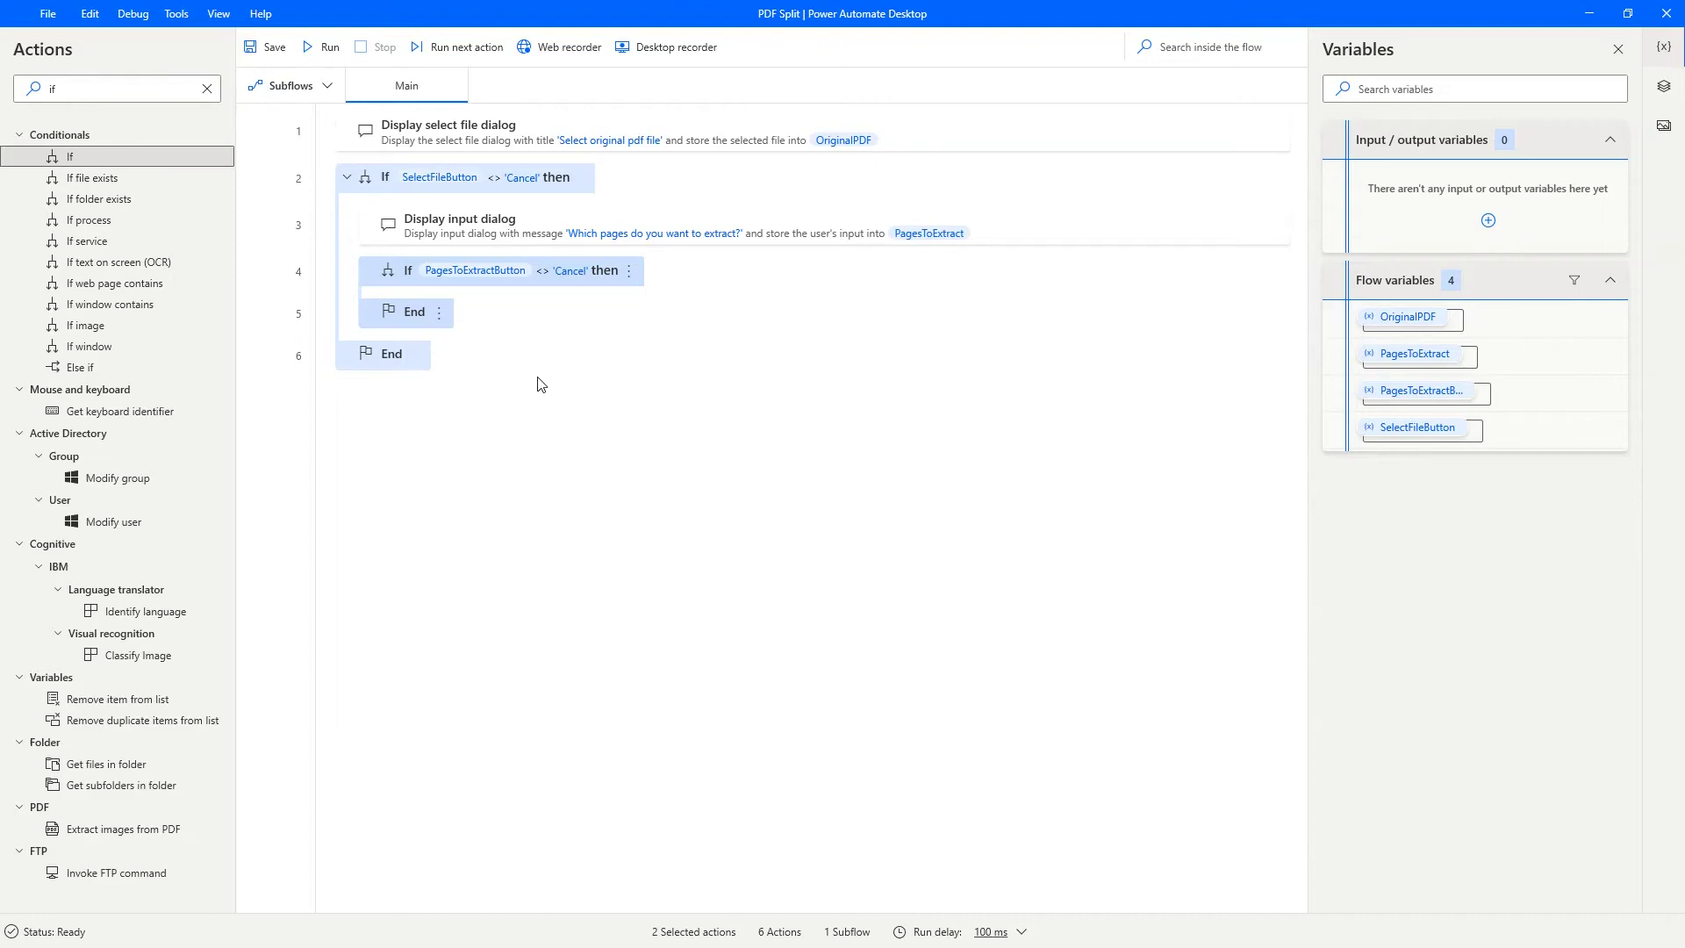
pyautogui.click(150, 90)
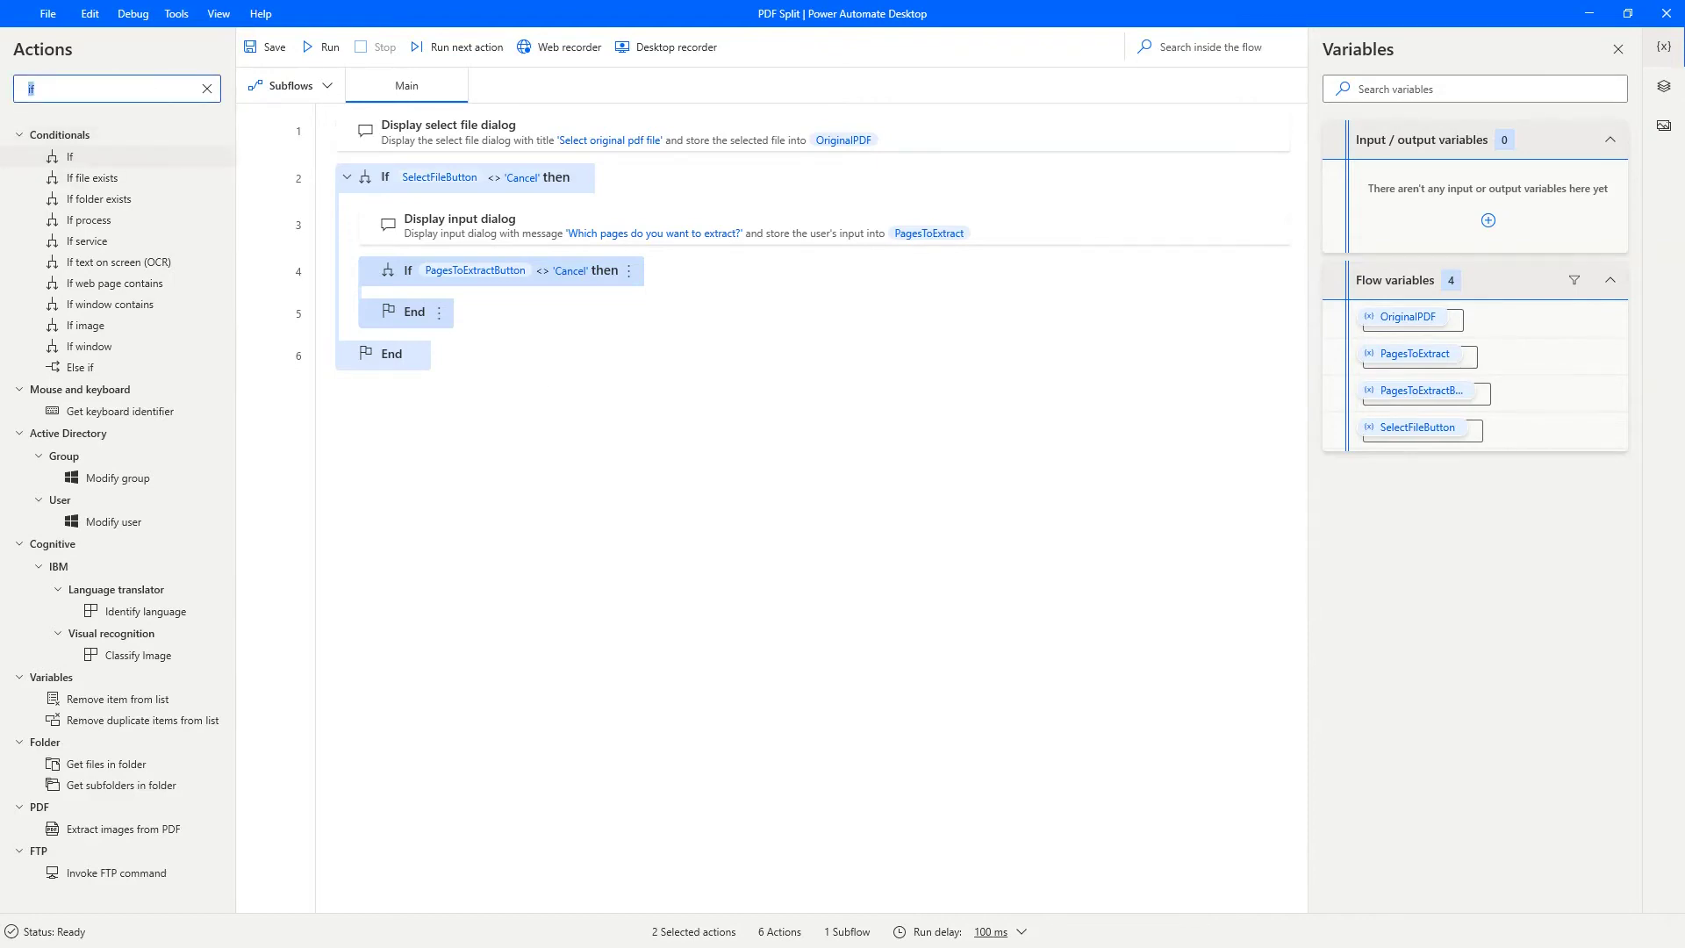
pyautogui.write('display')
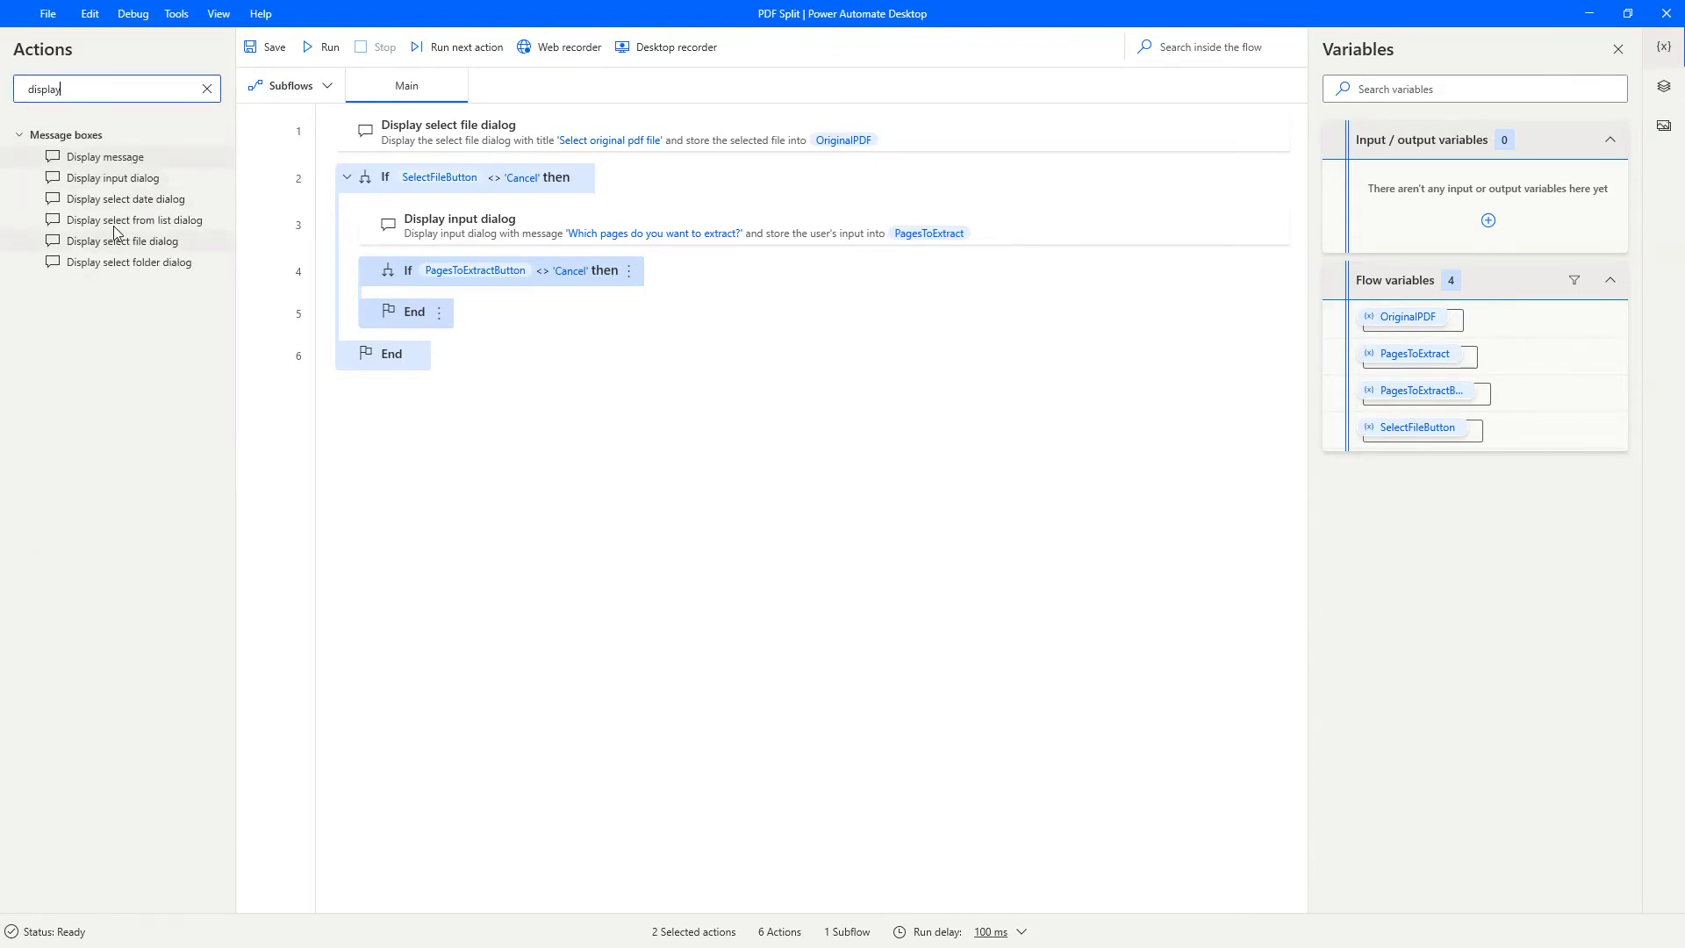
# - Add a nested input dialog titled 'Split PDF file name' asking for the name, defaulting to Split.pdf
pyautogui.moveTo(113, 178); pyautogui.dragTo(603, 284)
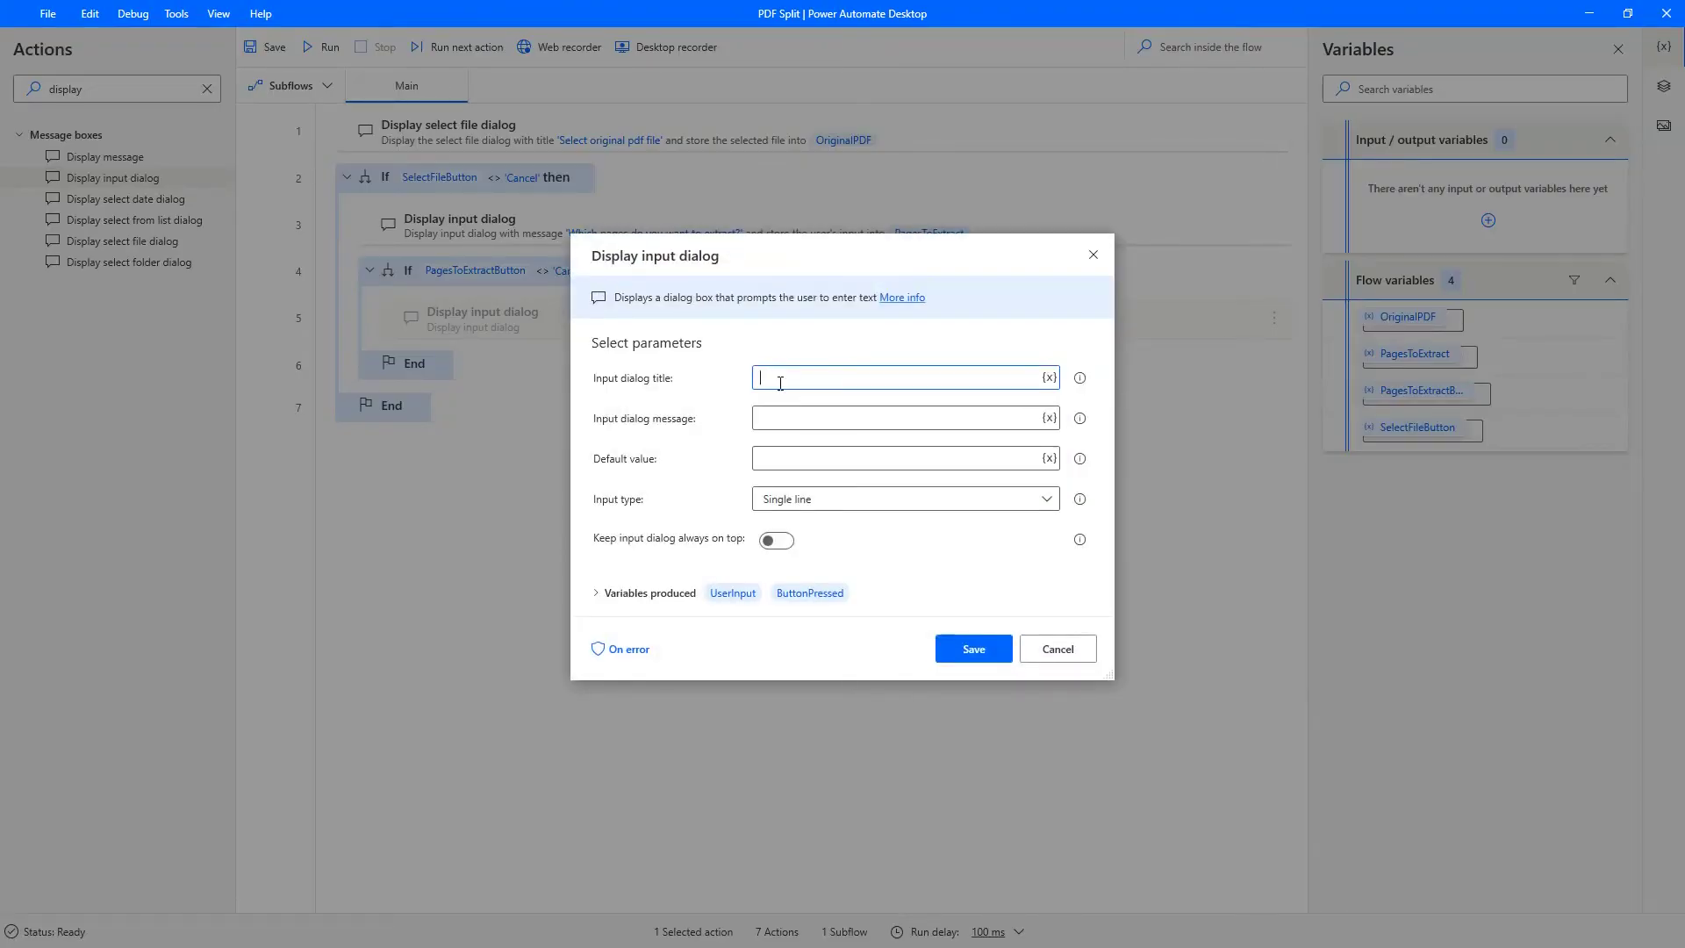
pyautogui.write('Split P')
pyautogui.write('DF file name')
pyautogui.press('Tab')
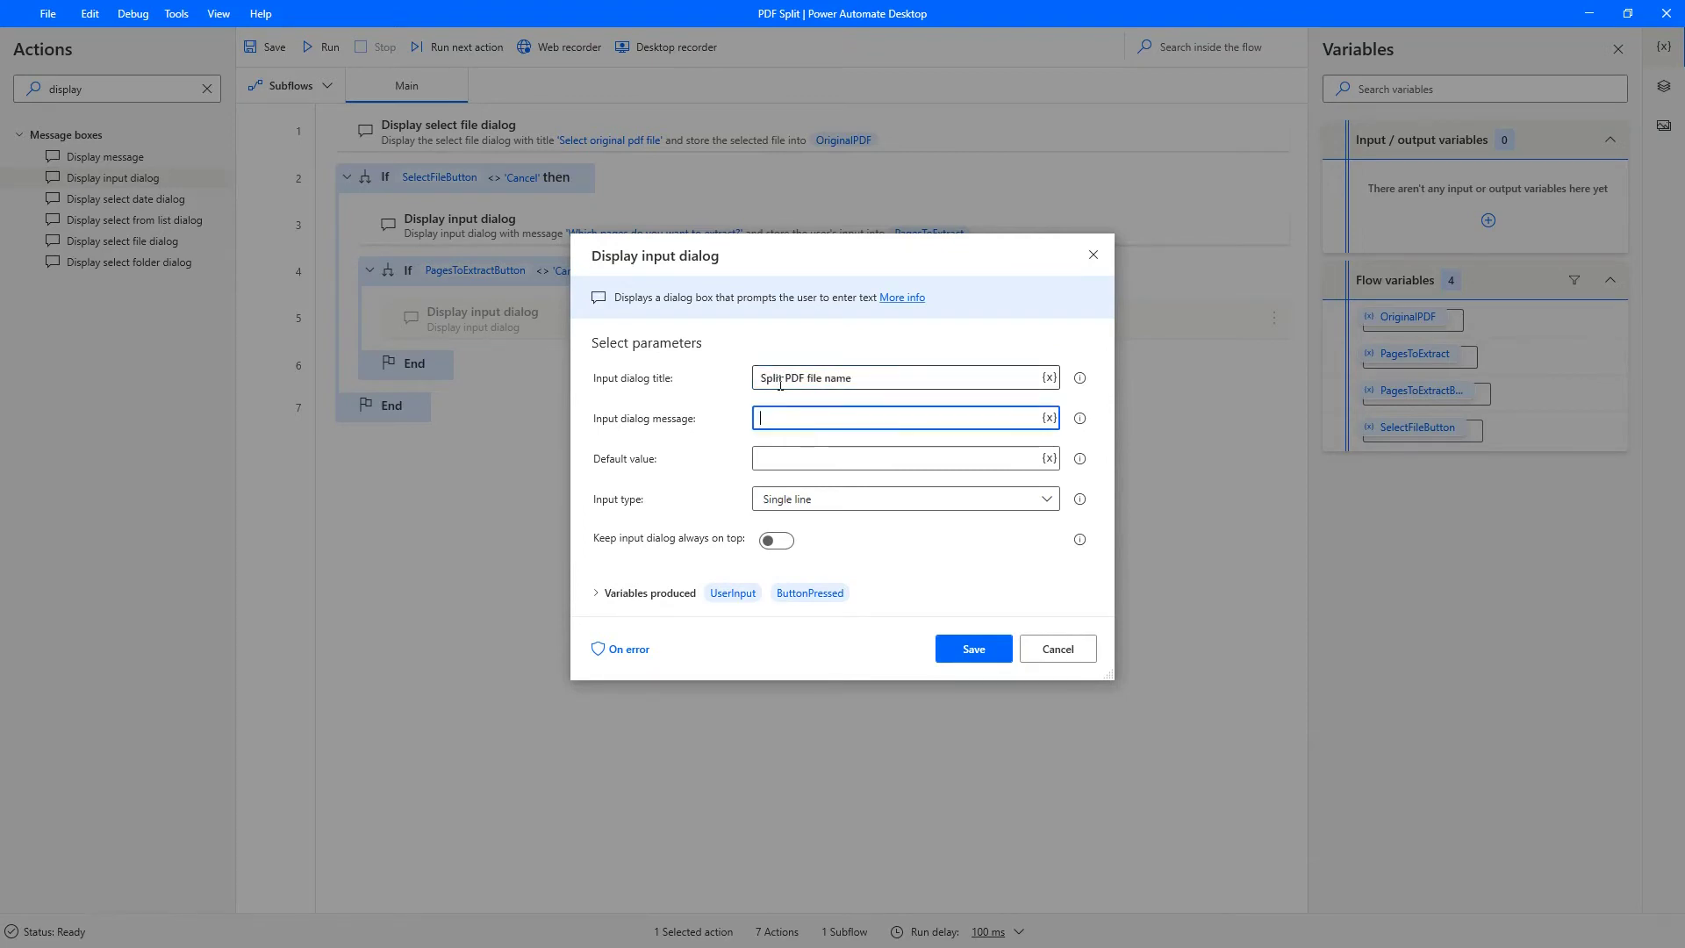
pyautogui.write("What should the split PDF's ")
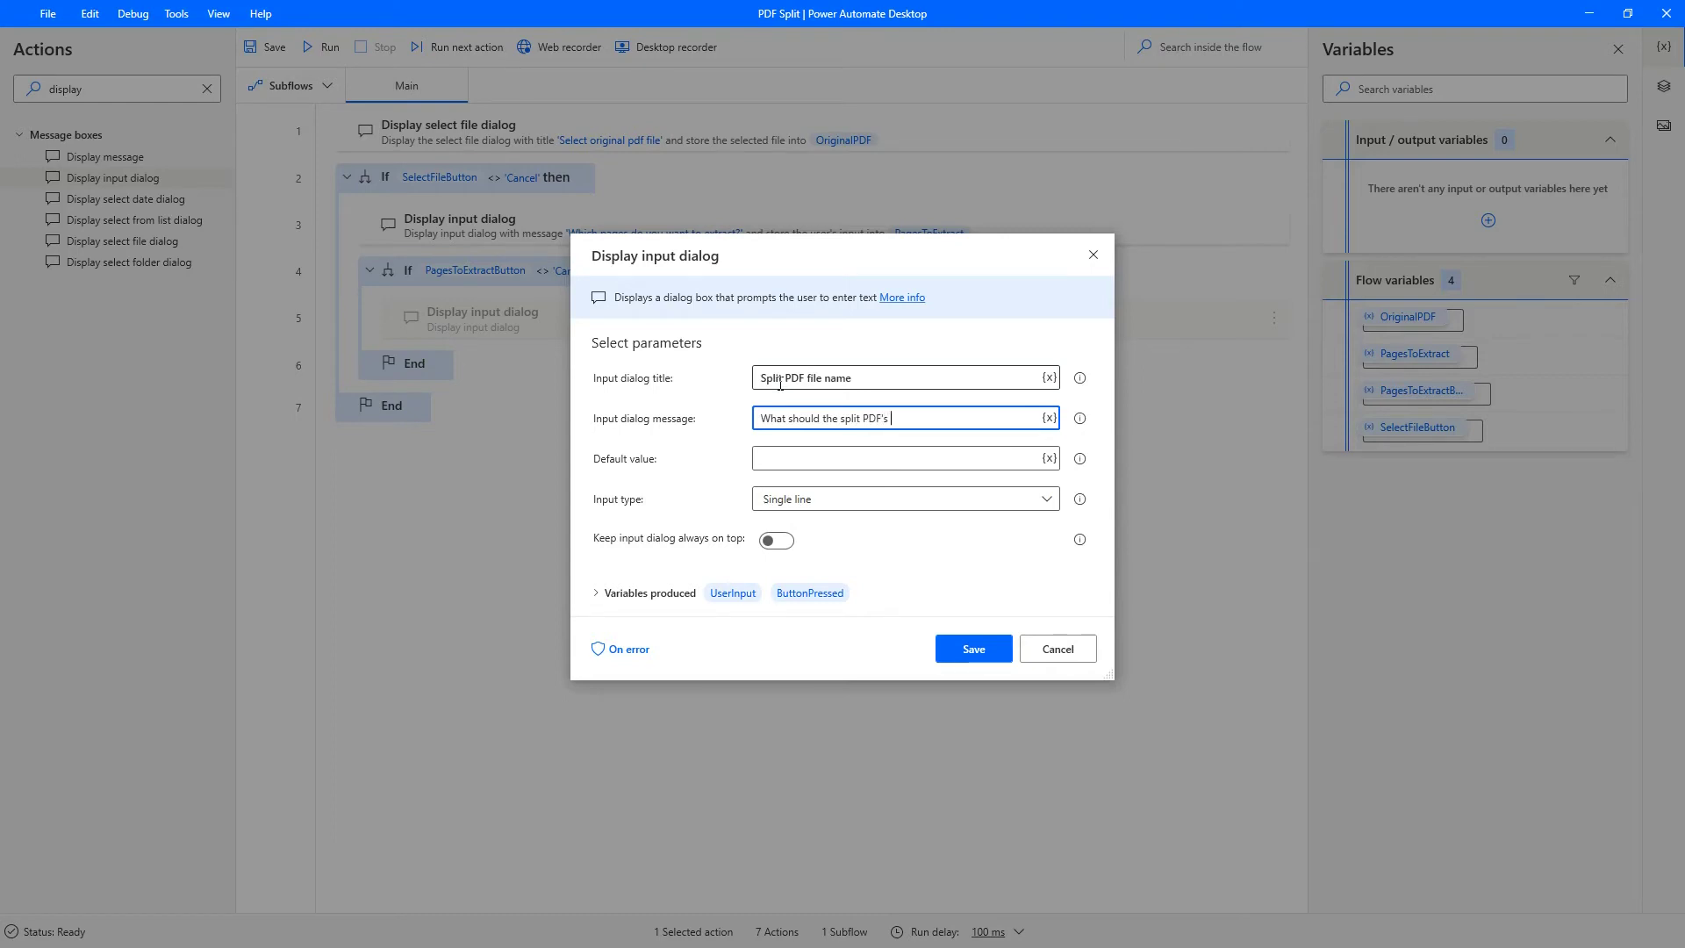
pyautogui.write('file name be?')
pyautogui.press('Tab')
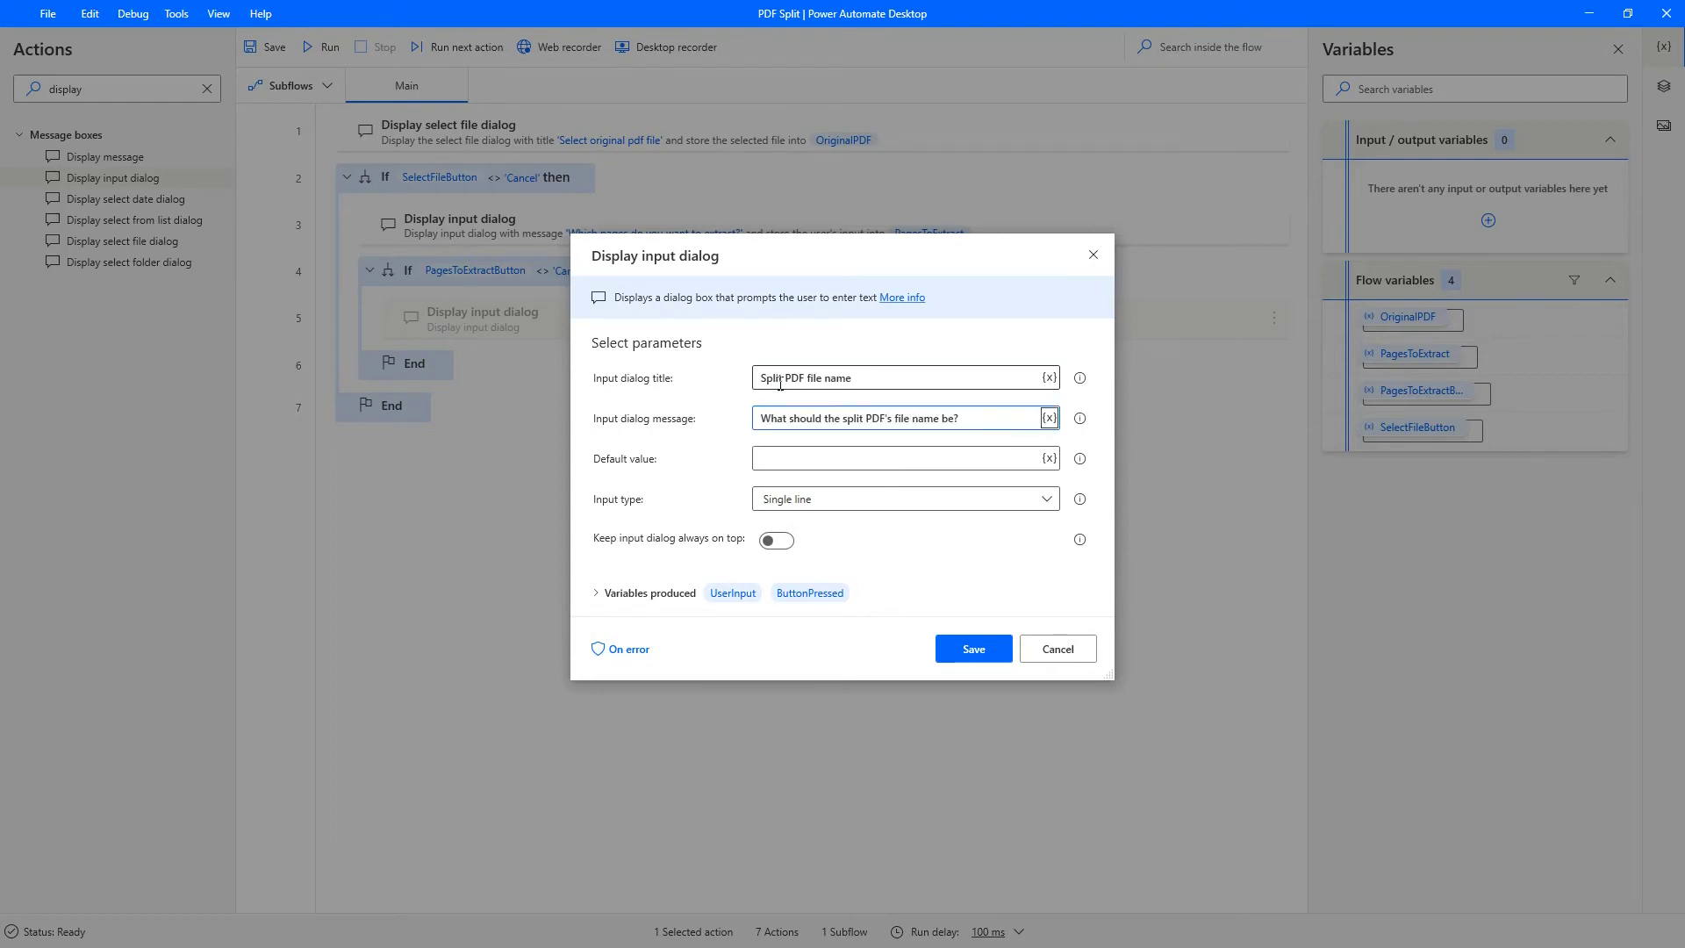
pyautogui.press('Tab')
pyautogui.write('S')
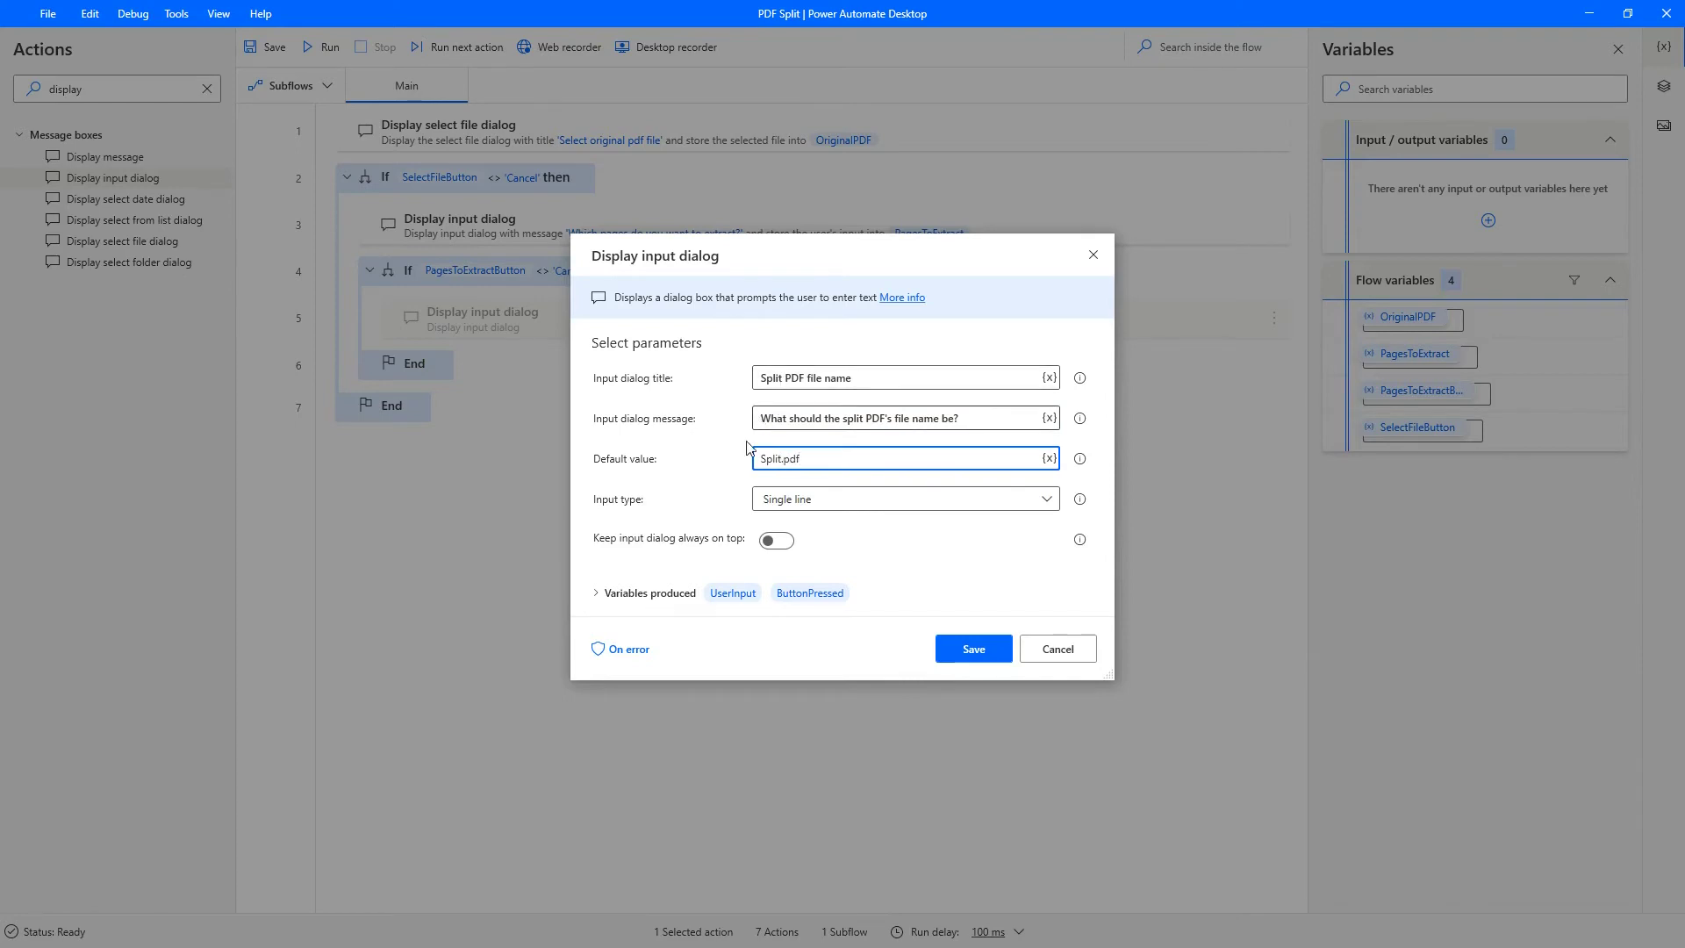
# - Rename the prompt's outputs to SplitPDFFileName and SplitPDFFileNameButton and save it
pyautogui.click(627, 593)
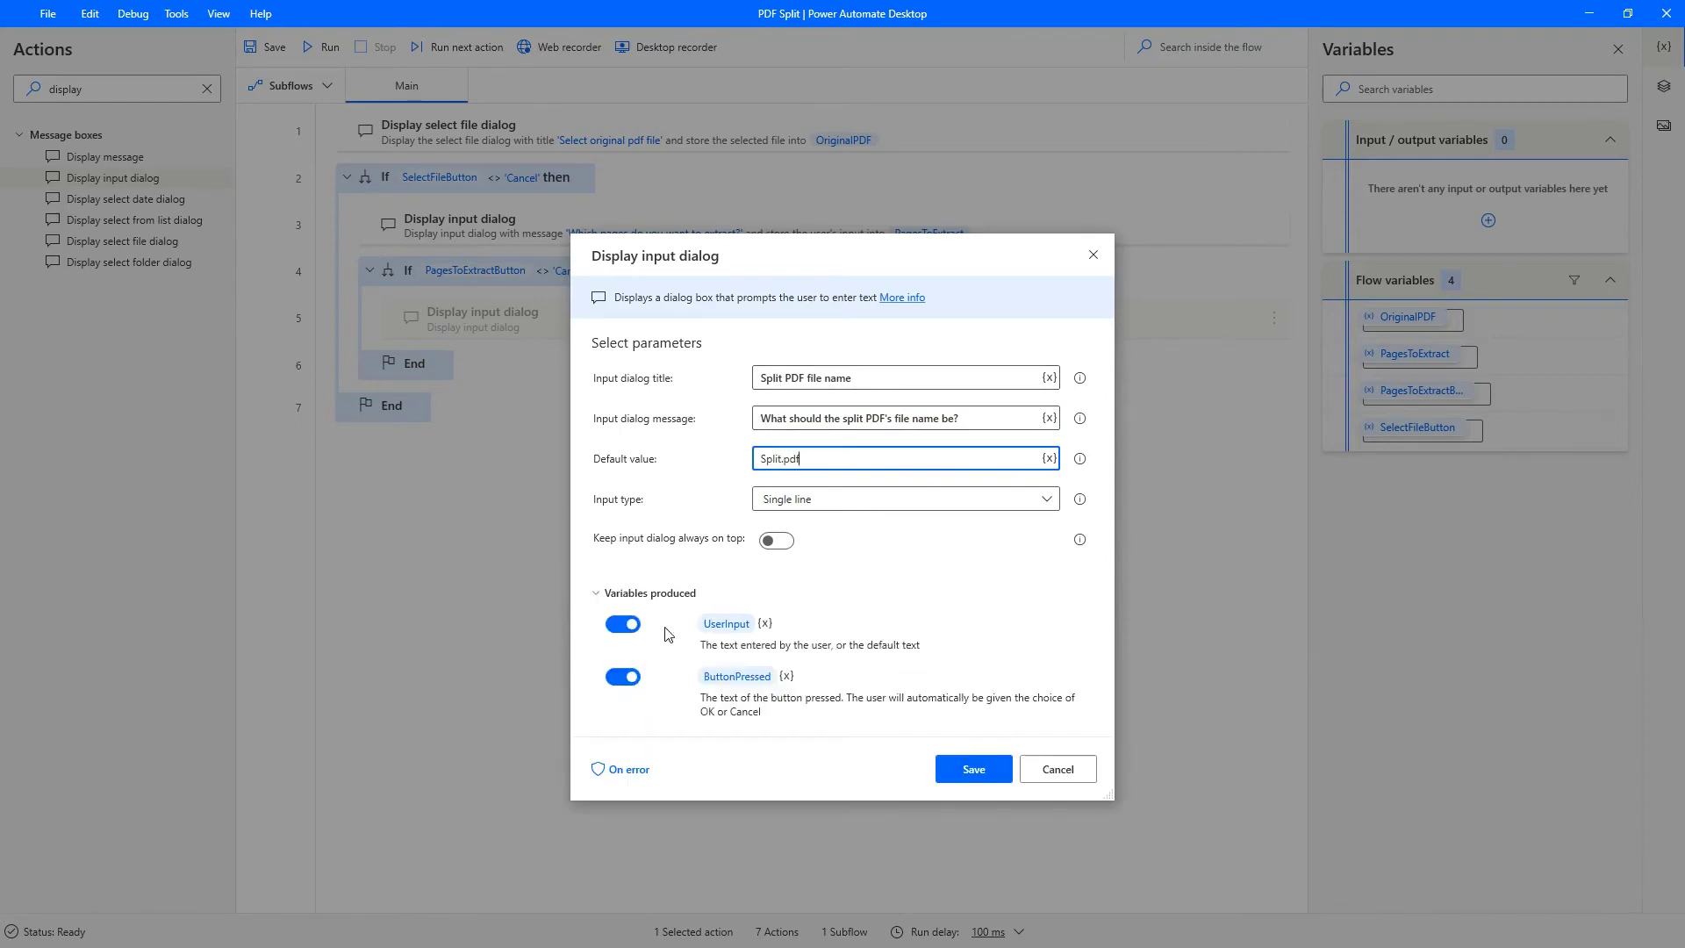
pyautogui.click(725, 623)
pyautogui.moveTo(712, 624); pyautogui.dragTo(735, 626)
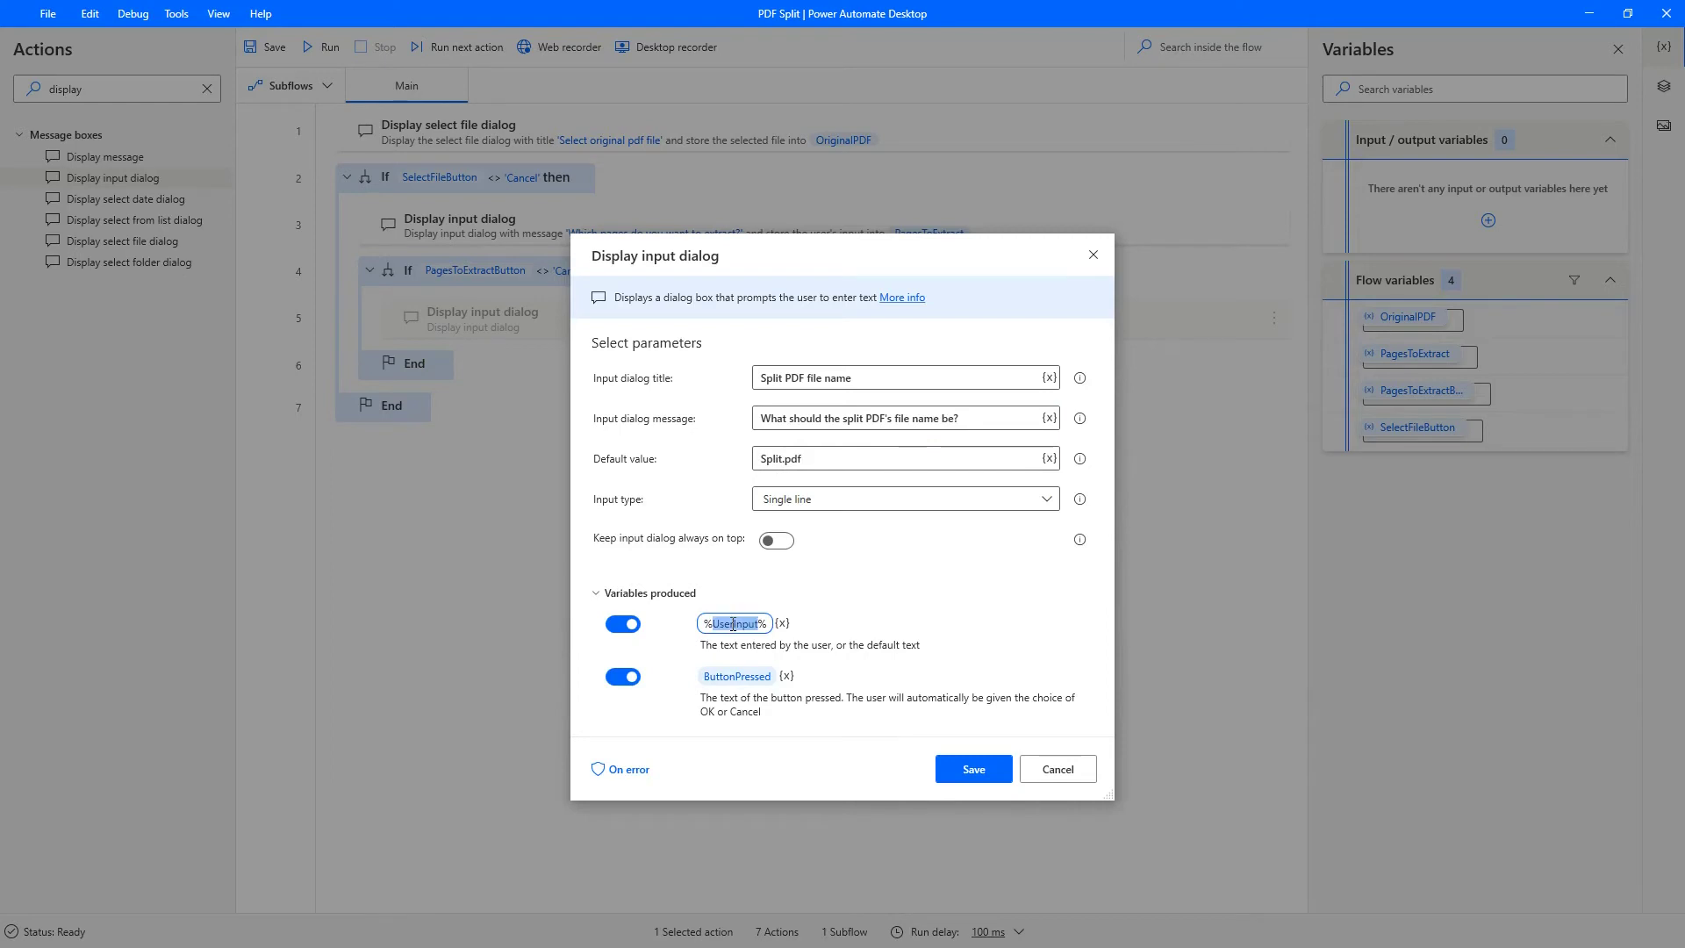
pyautogui.write('SplitPDF')
pyautogui.write('FileName')
pyautogui.doubleClick(744, 677)
pyautogui.doubleClick(744, 677)
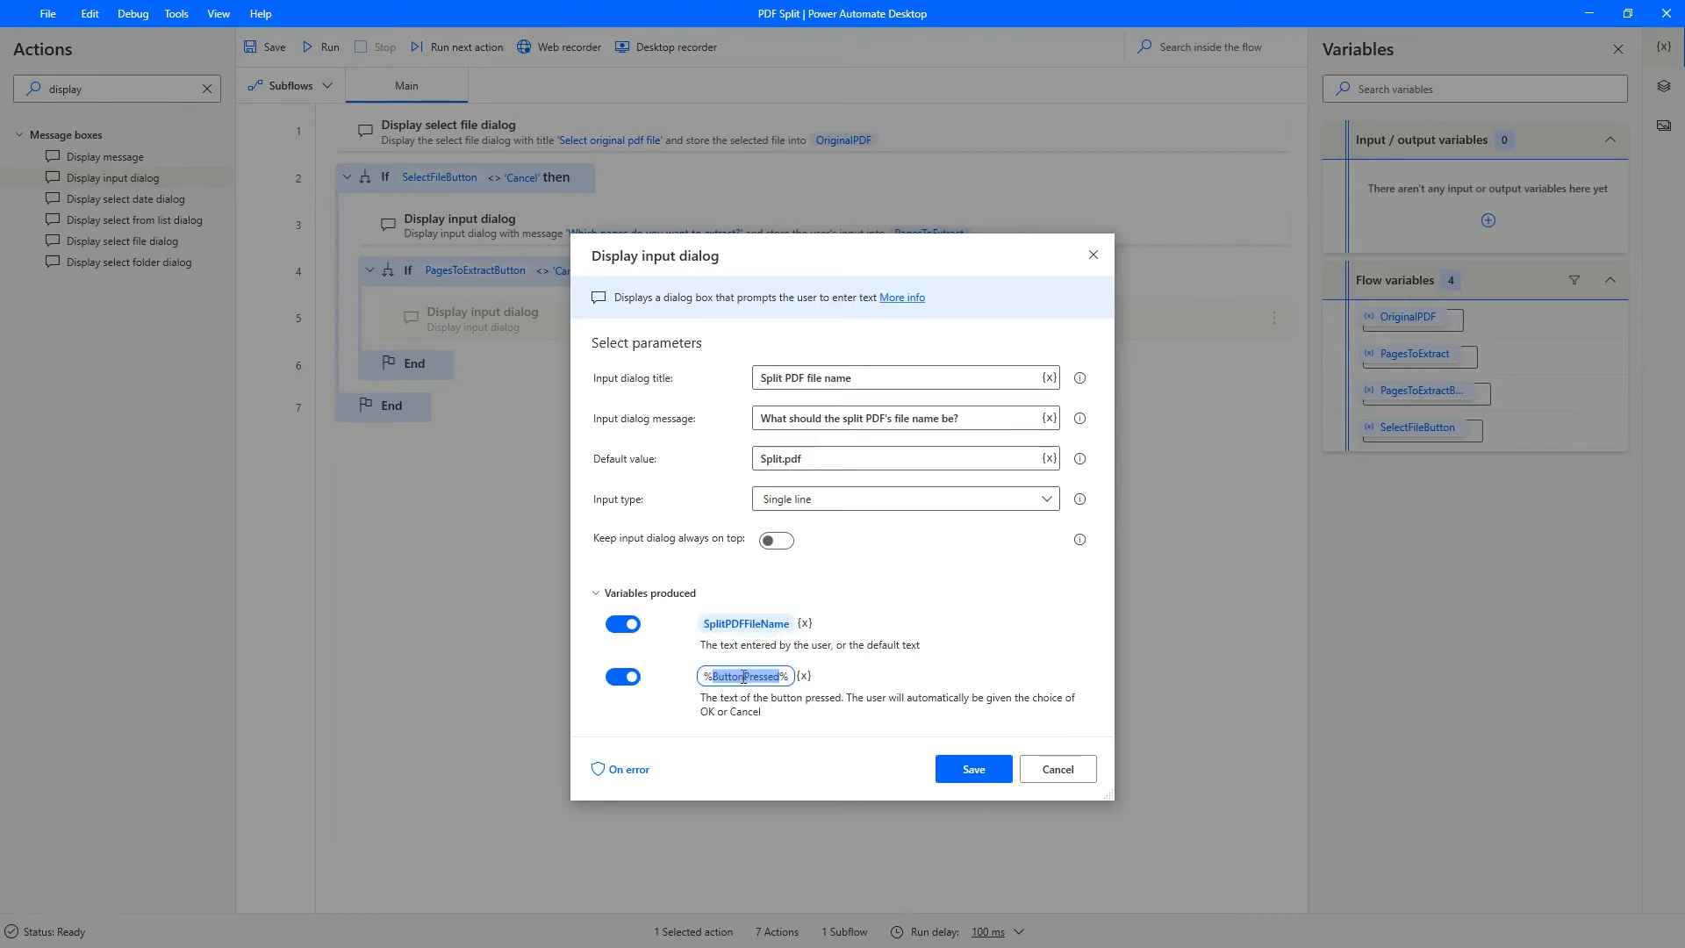
pyautogui.write('SplitPDF')
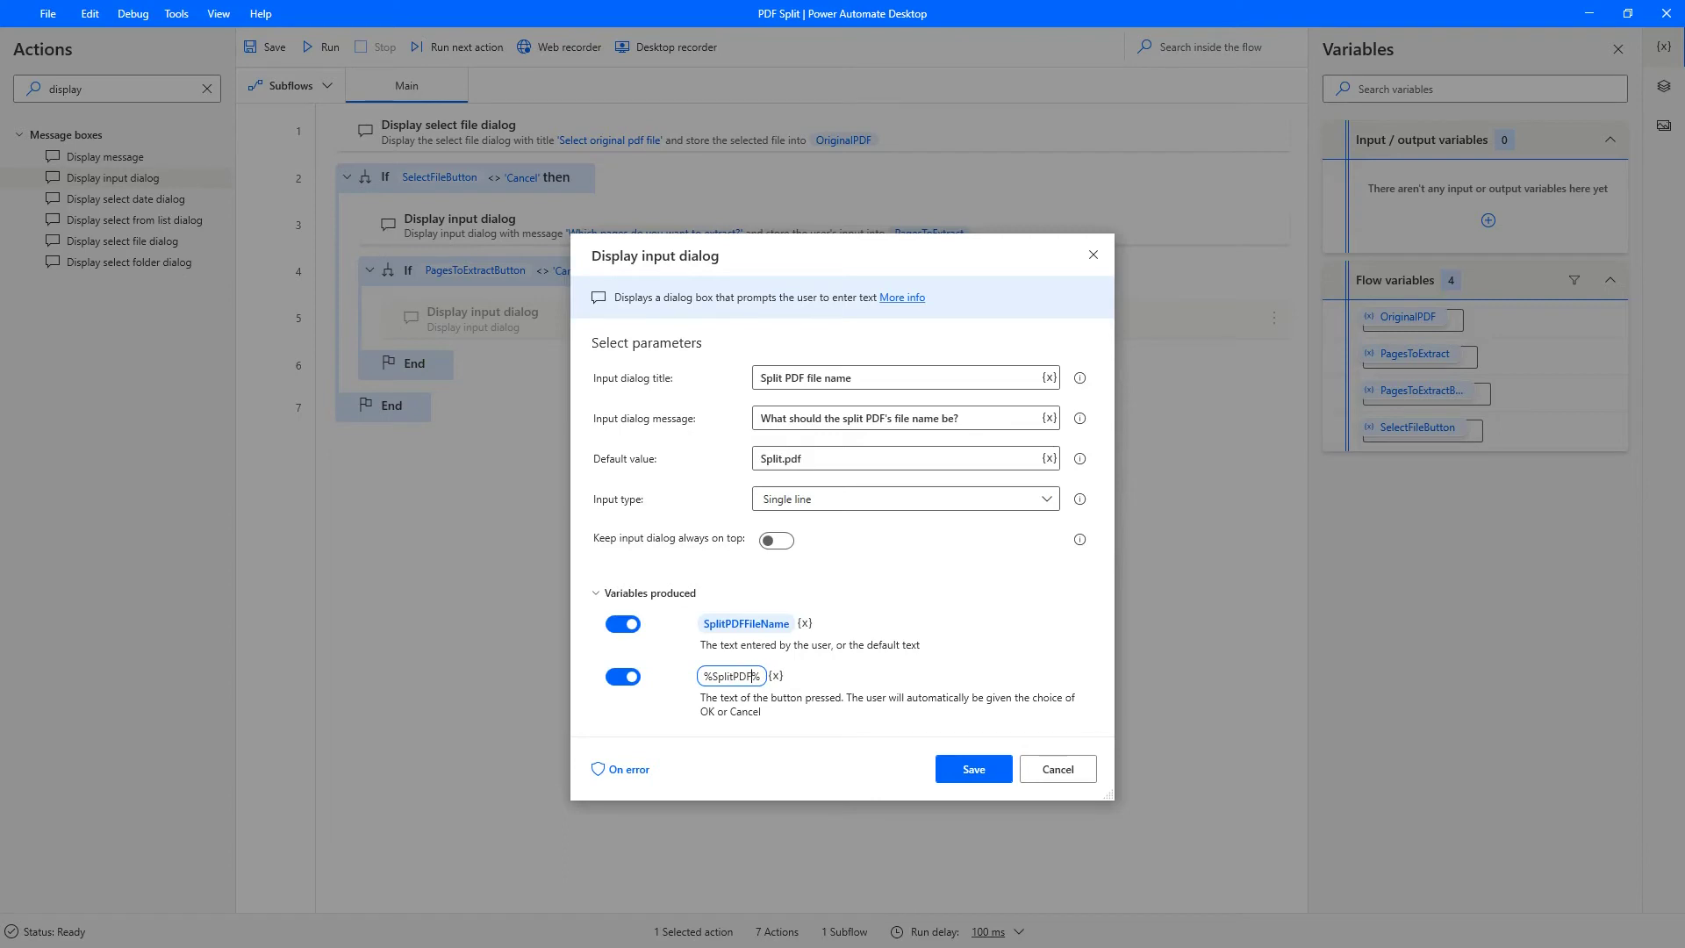
pyautogui.write('F')
pyautogui.write('ileNameButton')
pyautogui.press('Return')
pyautogui.press('Return')
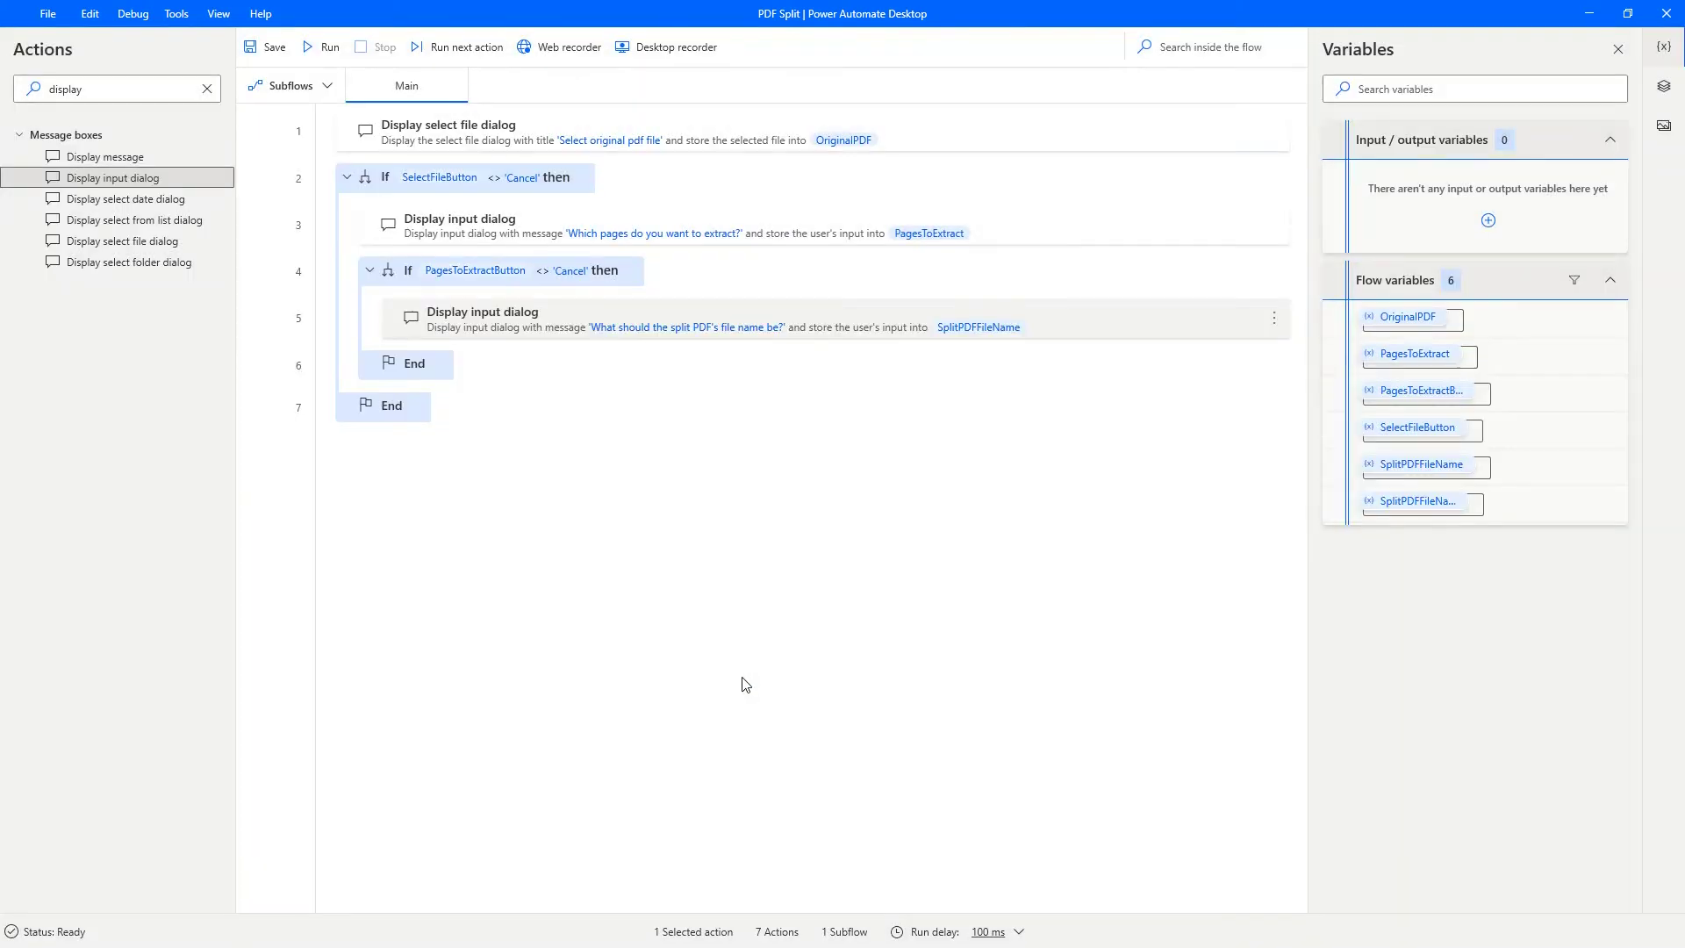
# - Add a third-level If checking %SplitPDFFileNameButton% Not equal to (<>) 'Cancel'
pyautogui.doubleClick(85, 90)
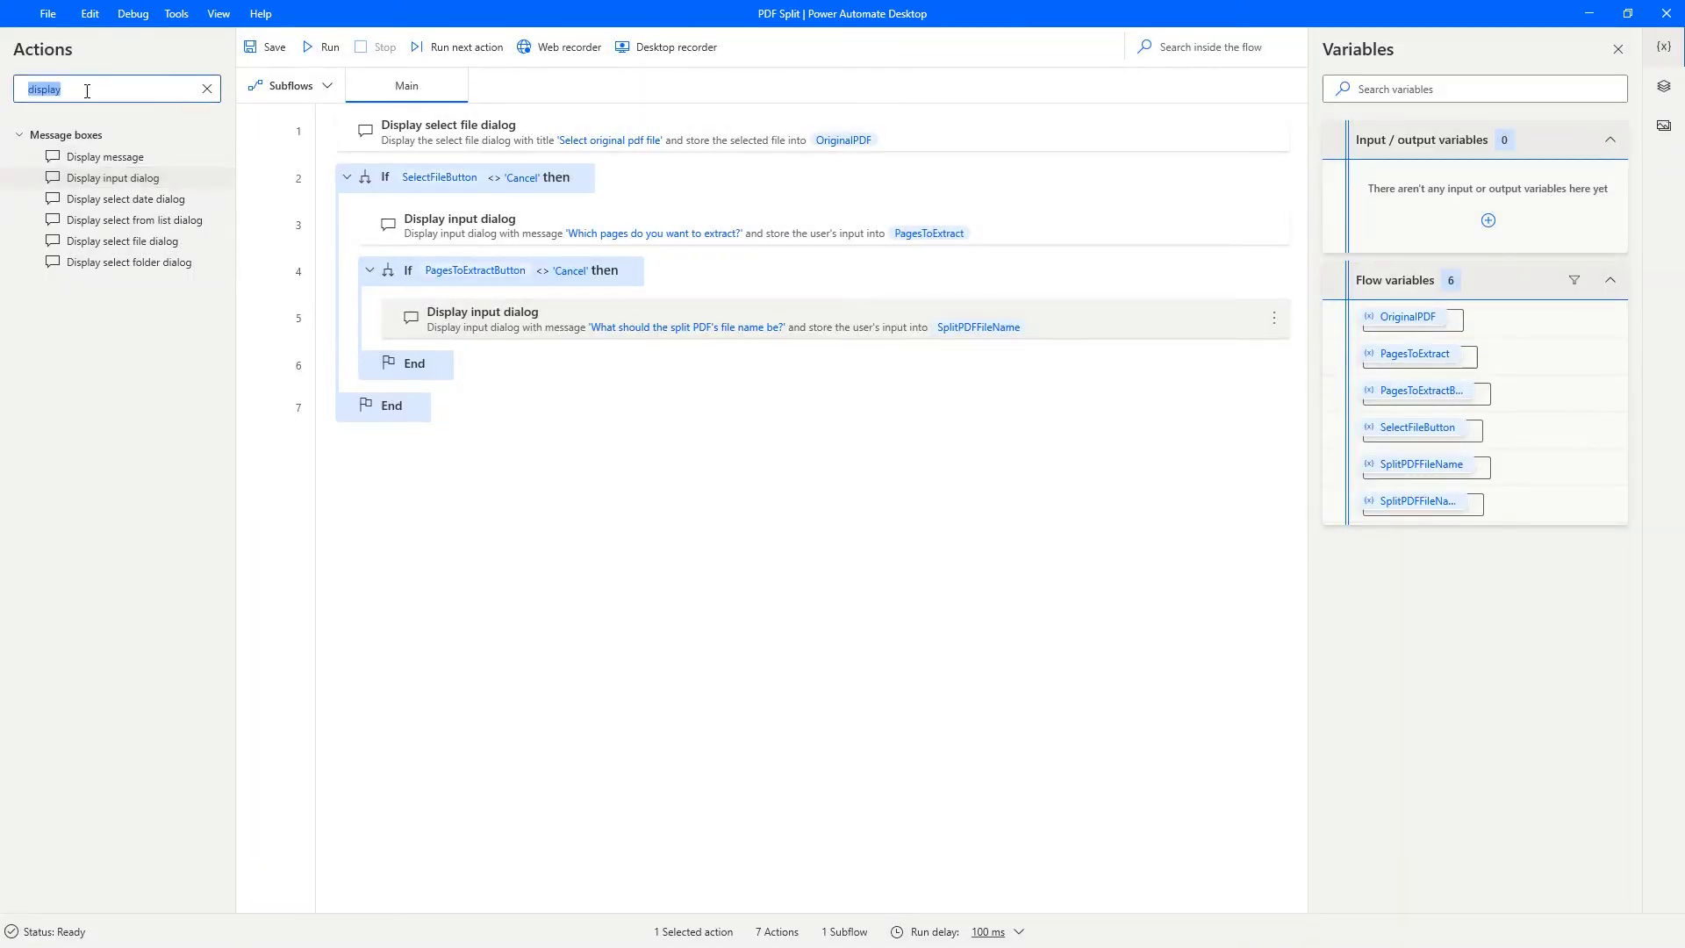
pyautogui.write('if')
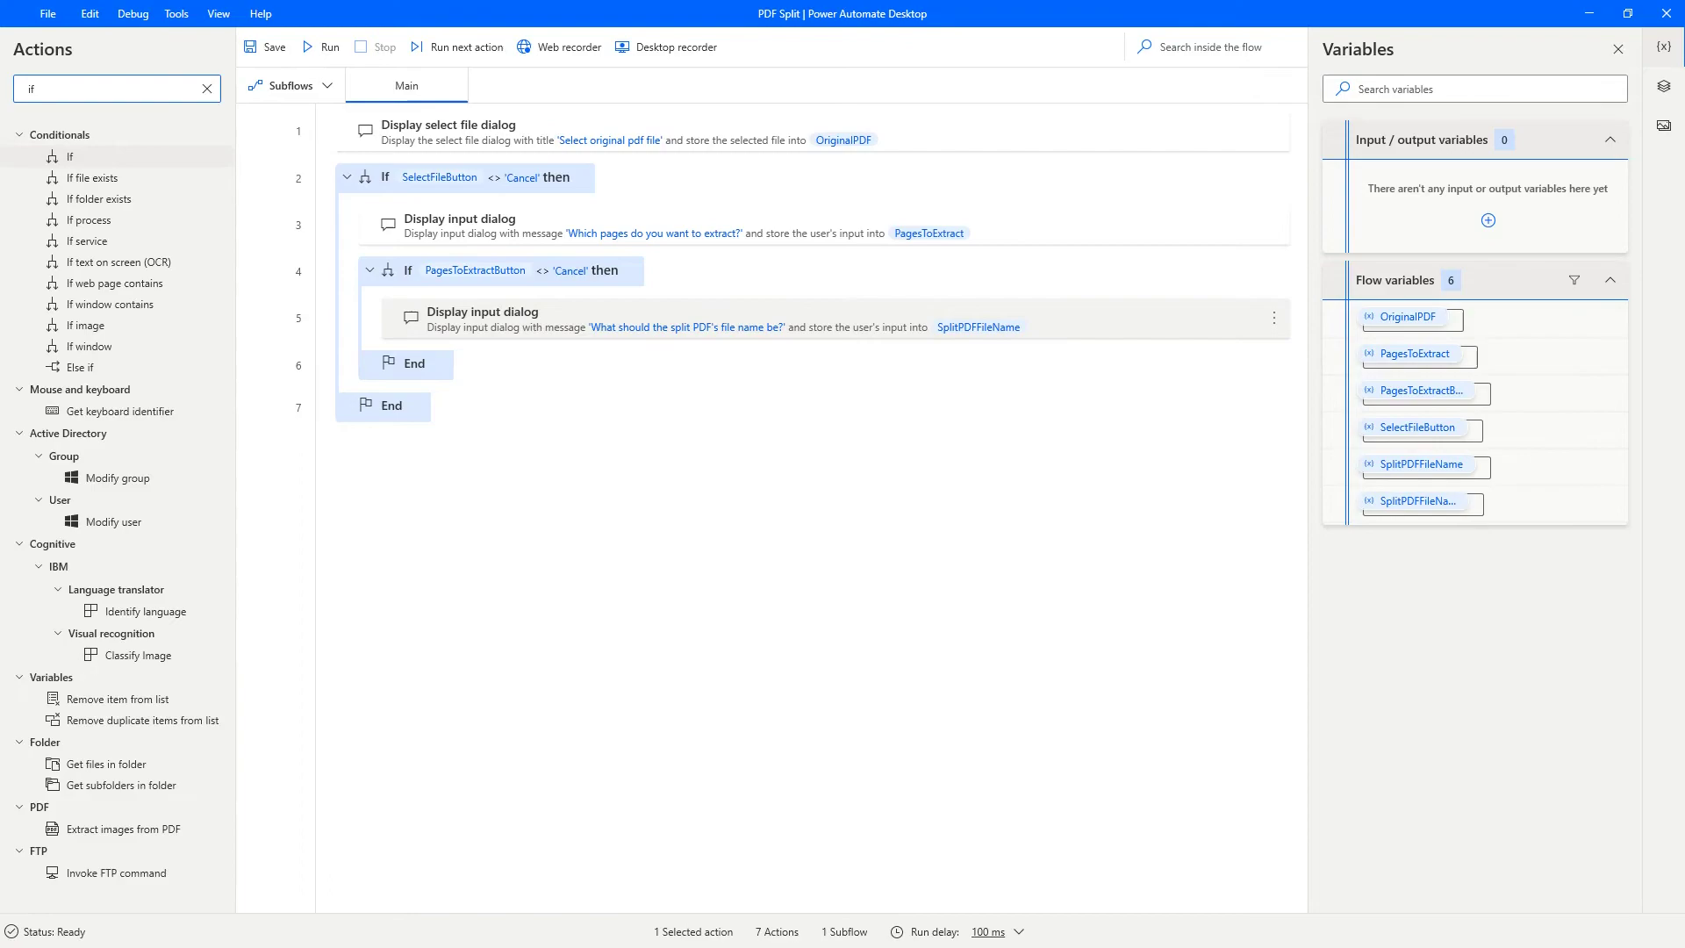
pyautogui.moveTo(70, 157)
pyautogui.mouseDown()
pyautogui.moveTo(398, 241)
pyautogui.moveTo(449, 358)
pyautogui.mouseUp()
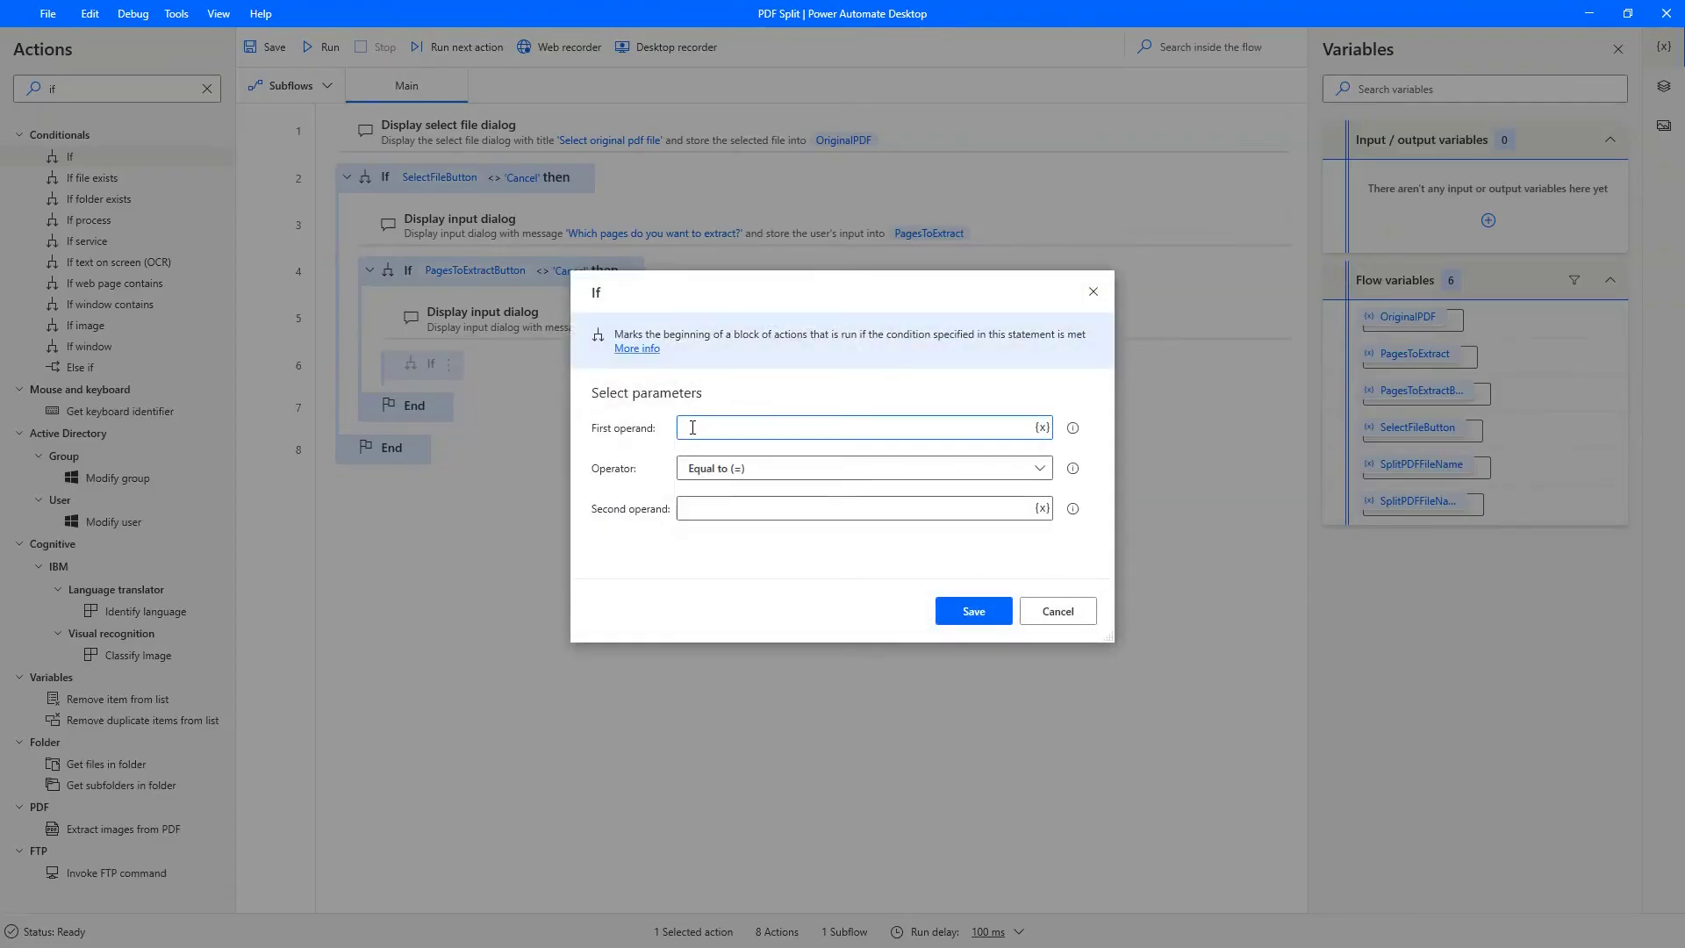
pyautogui.click(1041, 428)
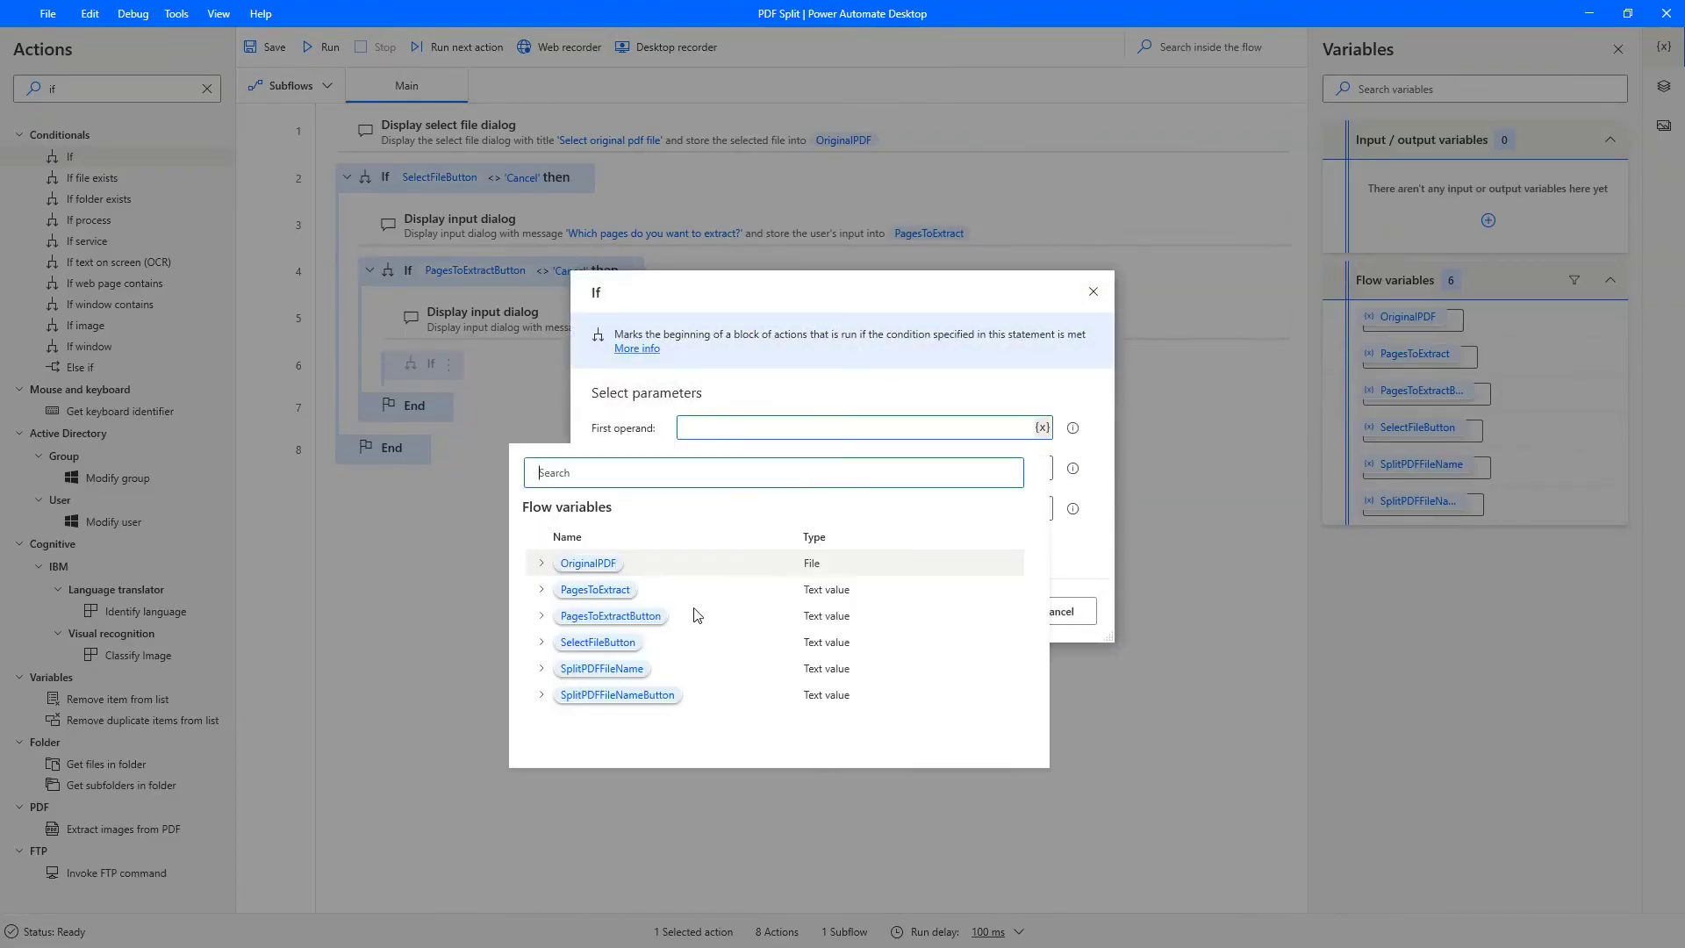
pyautogui.doubleClick(620, 693)
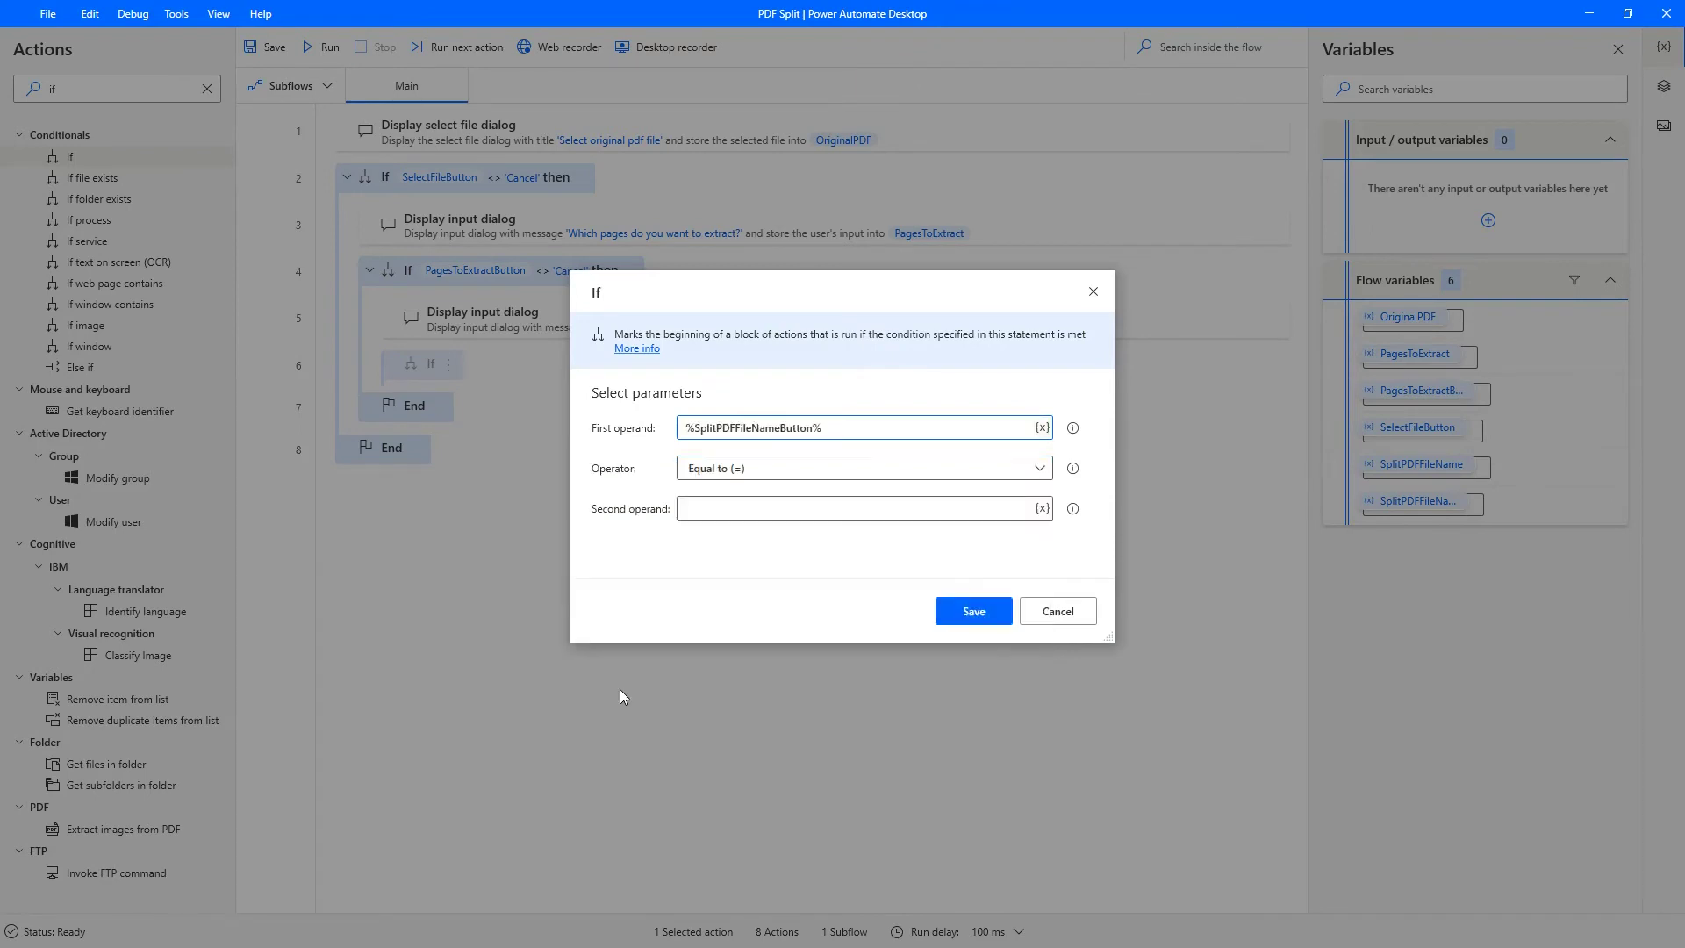
pyautogui.click(778, 475)
pyautogui.click(775, 512)
pyautogui.press('Return')
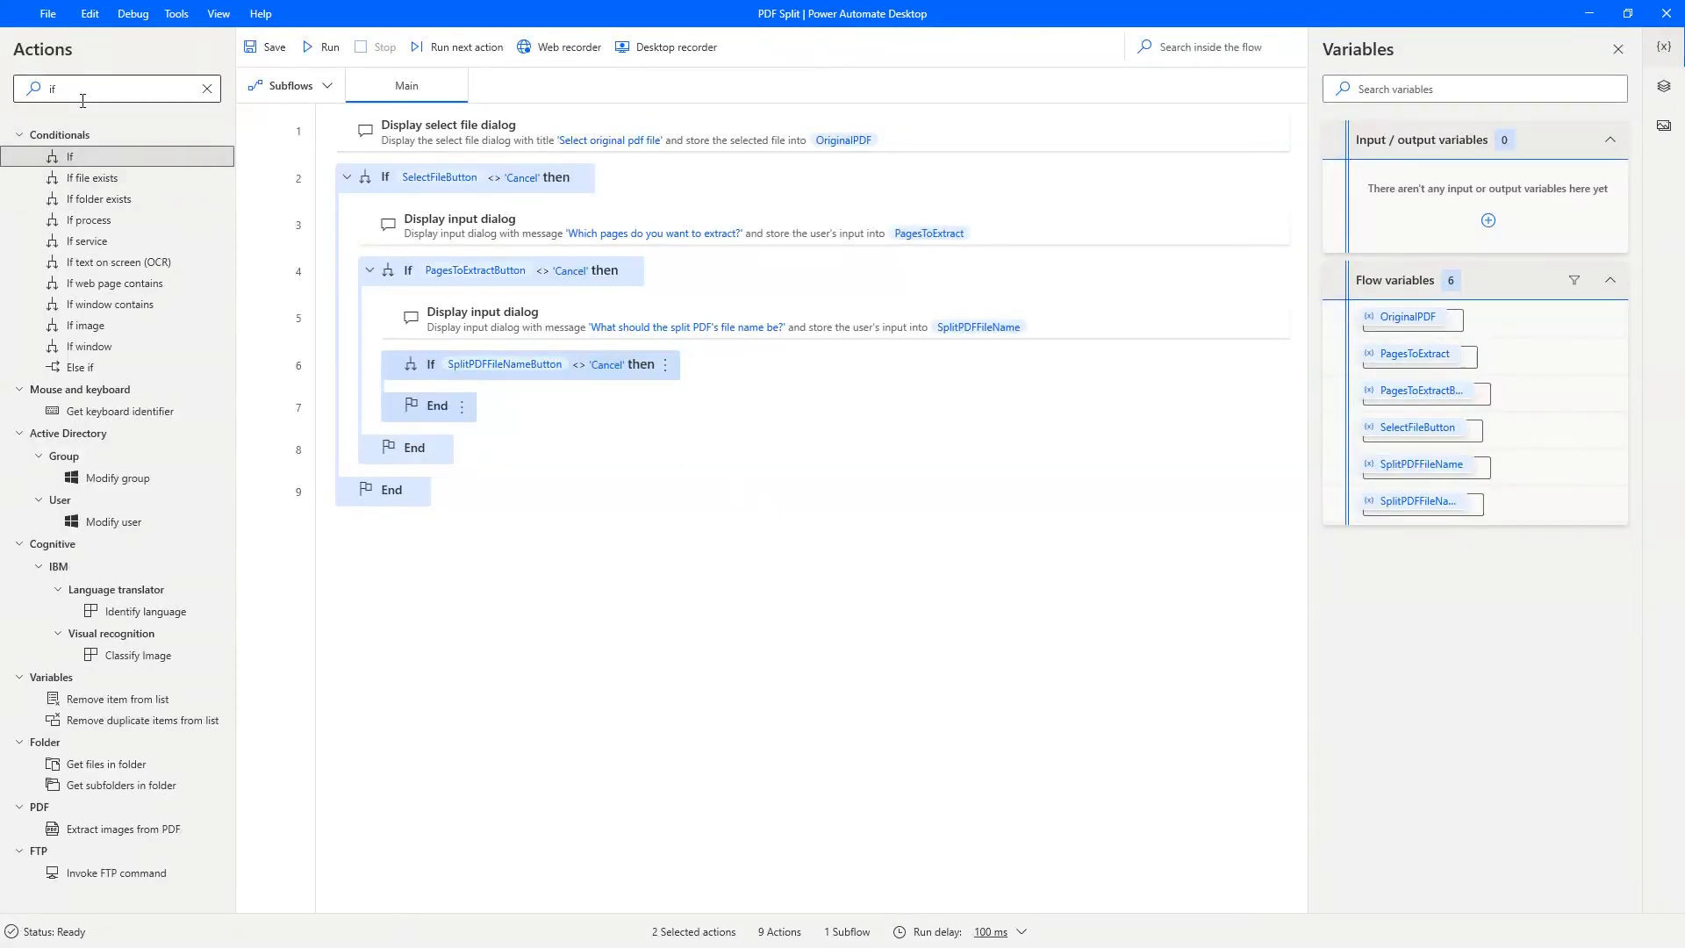
# - Add an Extract PDF file pages step using OriginalPDF as source and PagesToExtract as pages
pyautogui.doubleClick(77, 91)
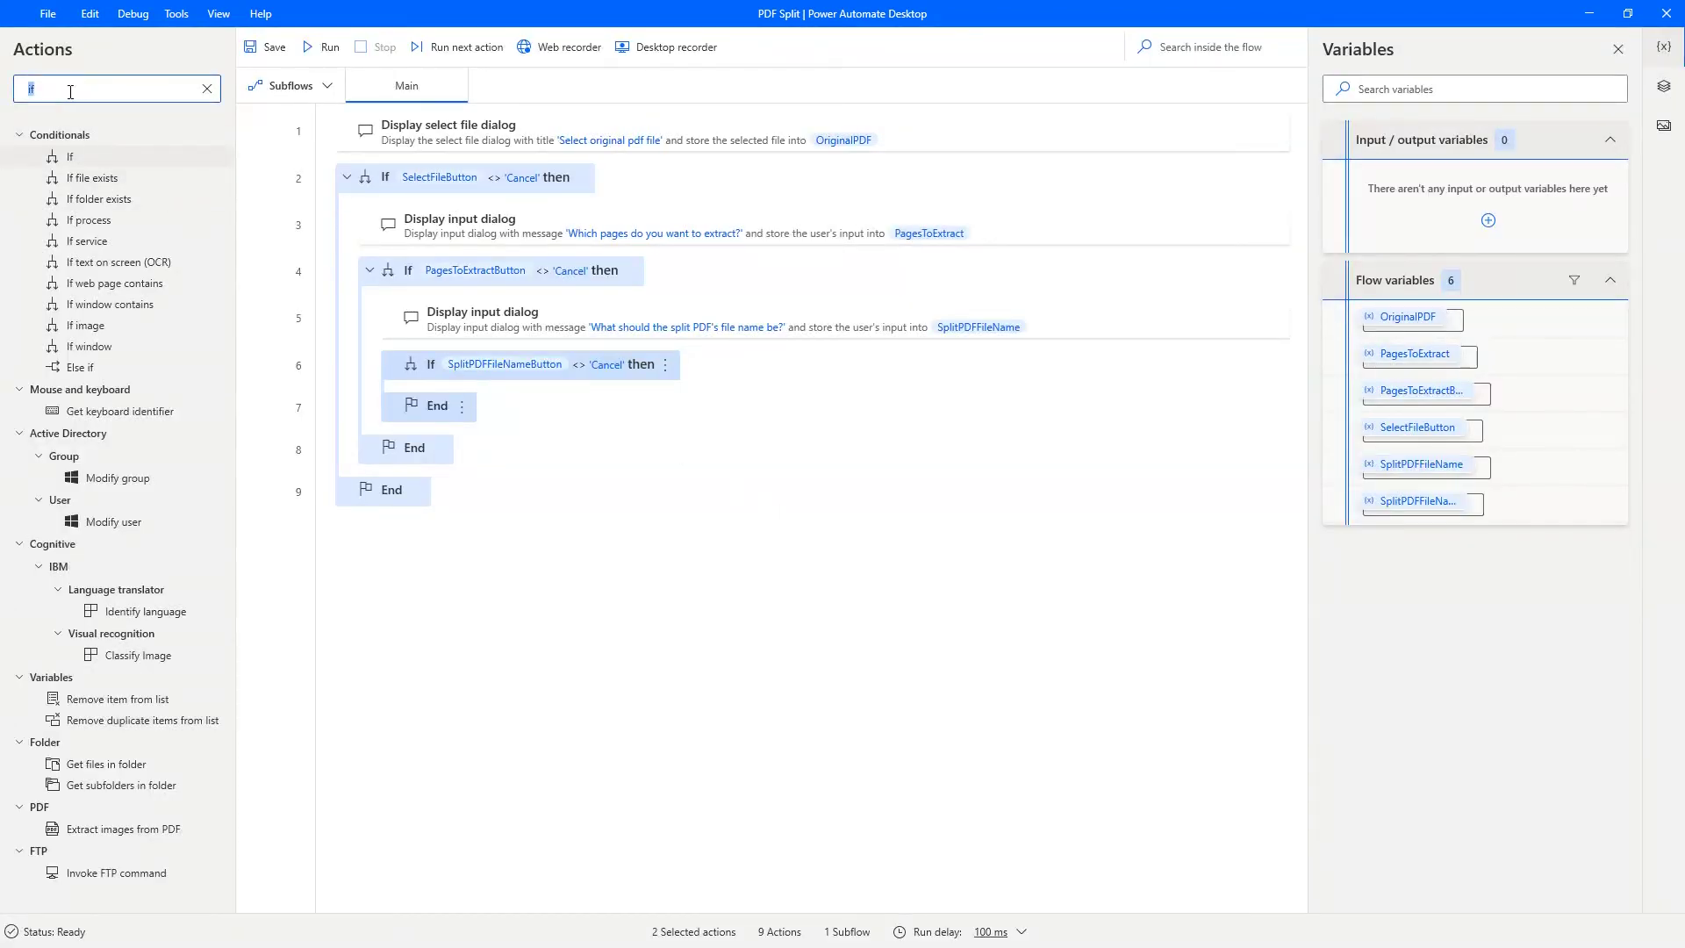
pyautogui.write('extract')
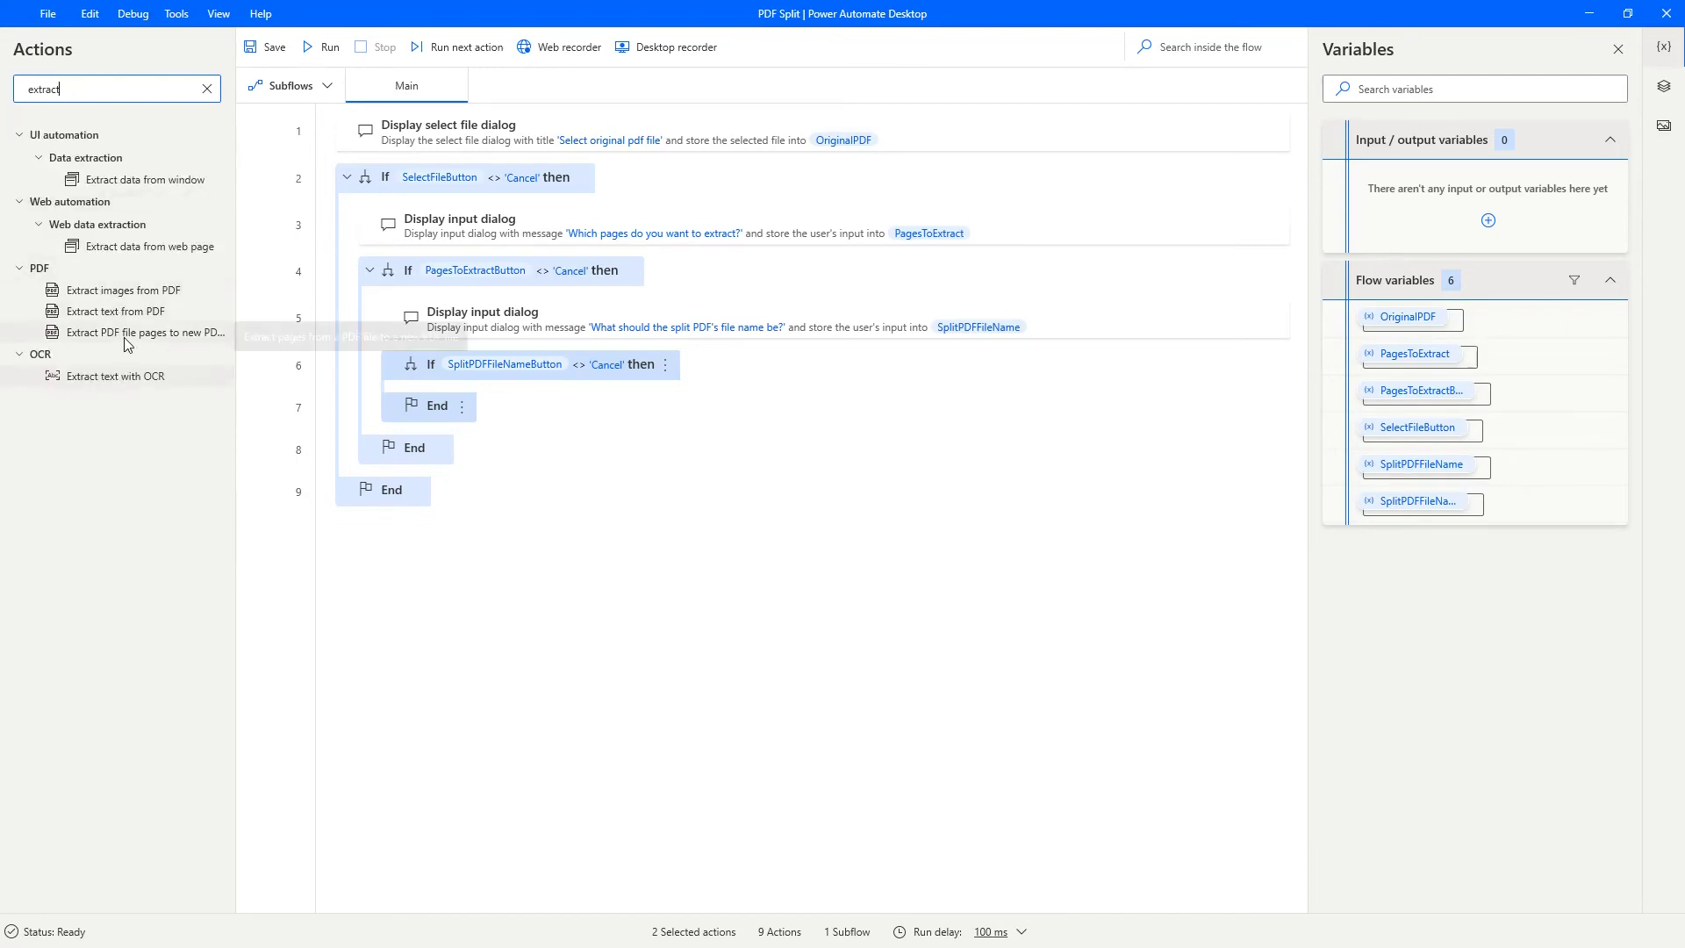
pyautogui.moveTo(132, 332)
pyautogui.mouseDown()
pyautogui.moveTo(496, 414)
pyautogui.moveTo(508, 395)
pyautogui.mouseUp()
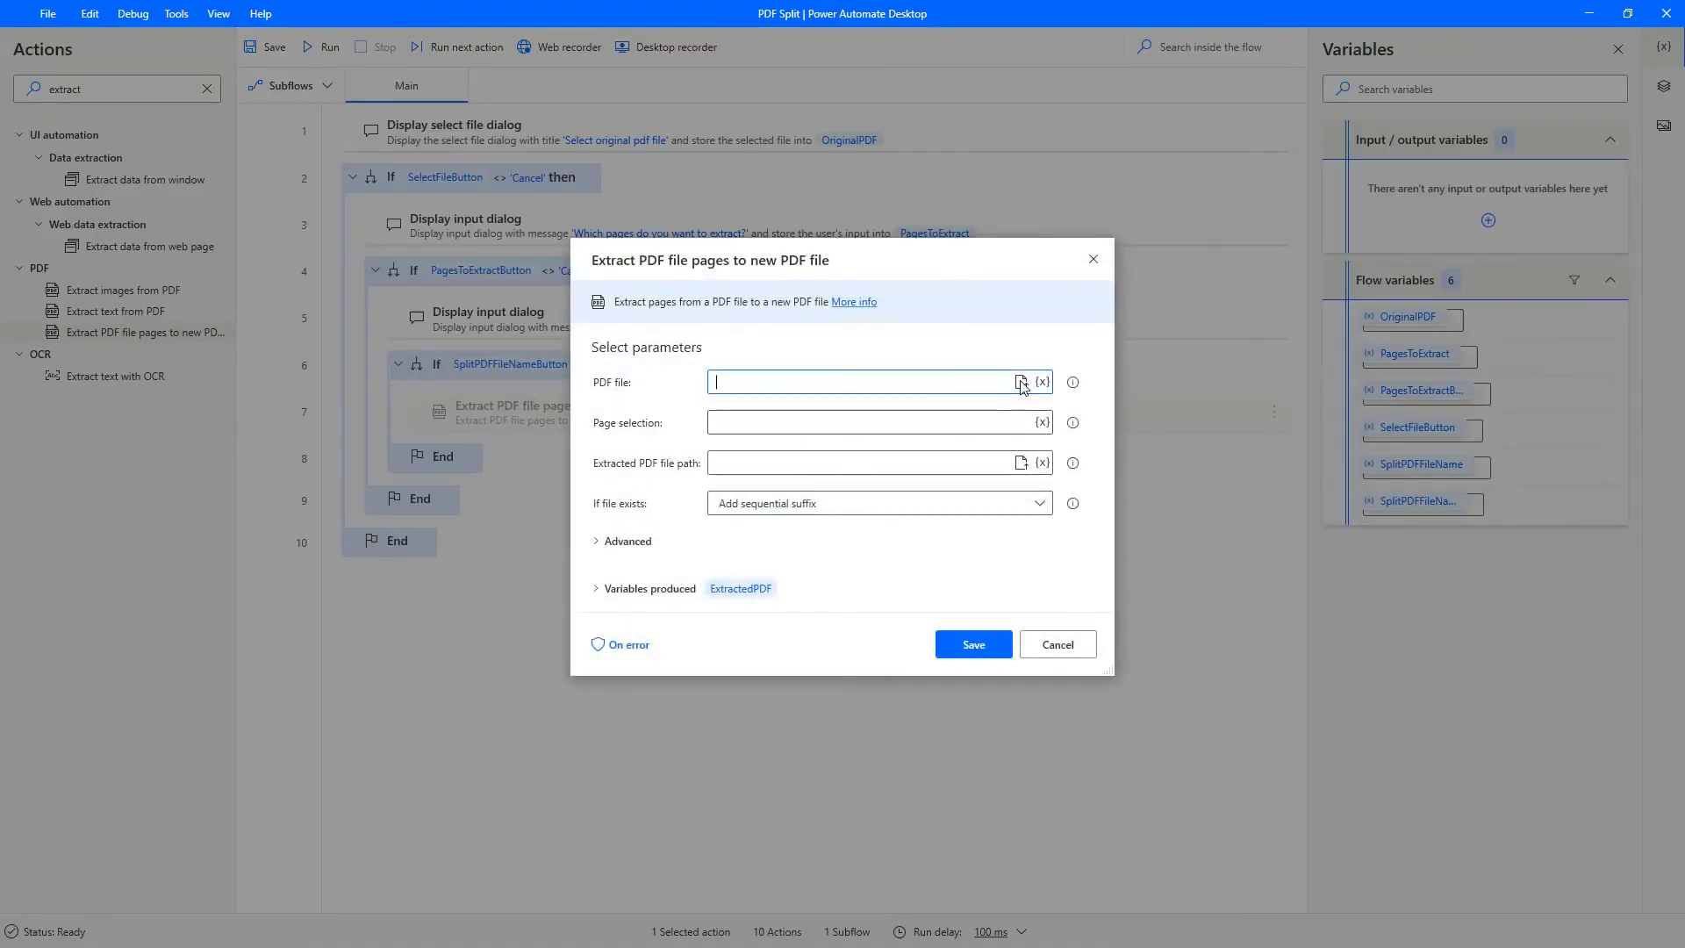
pyautogui.click(1043, 381)
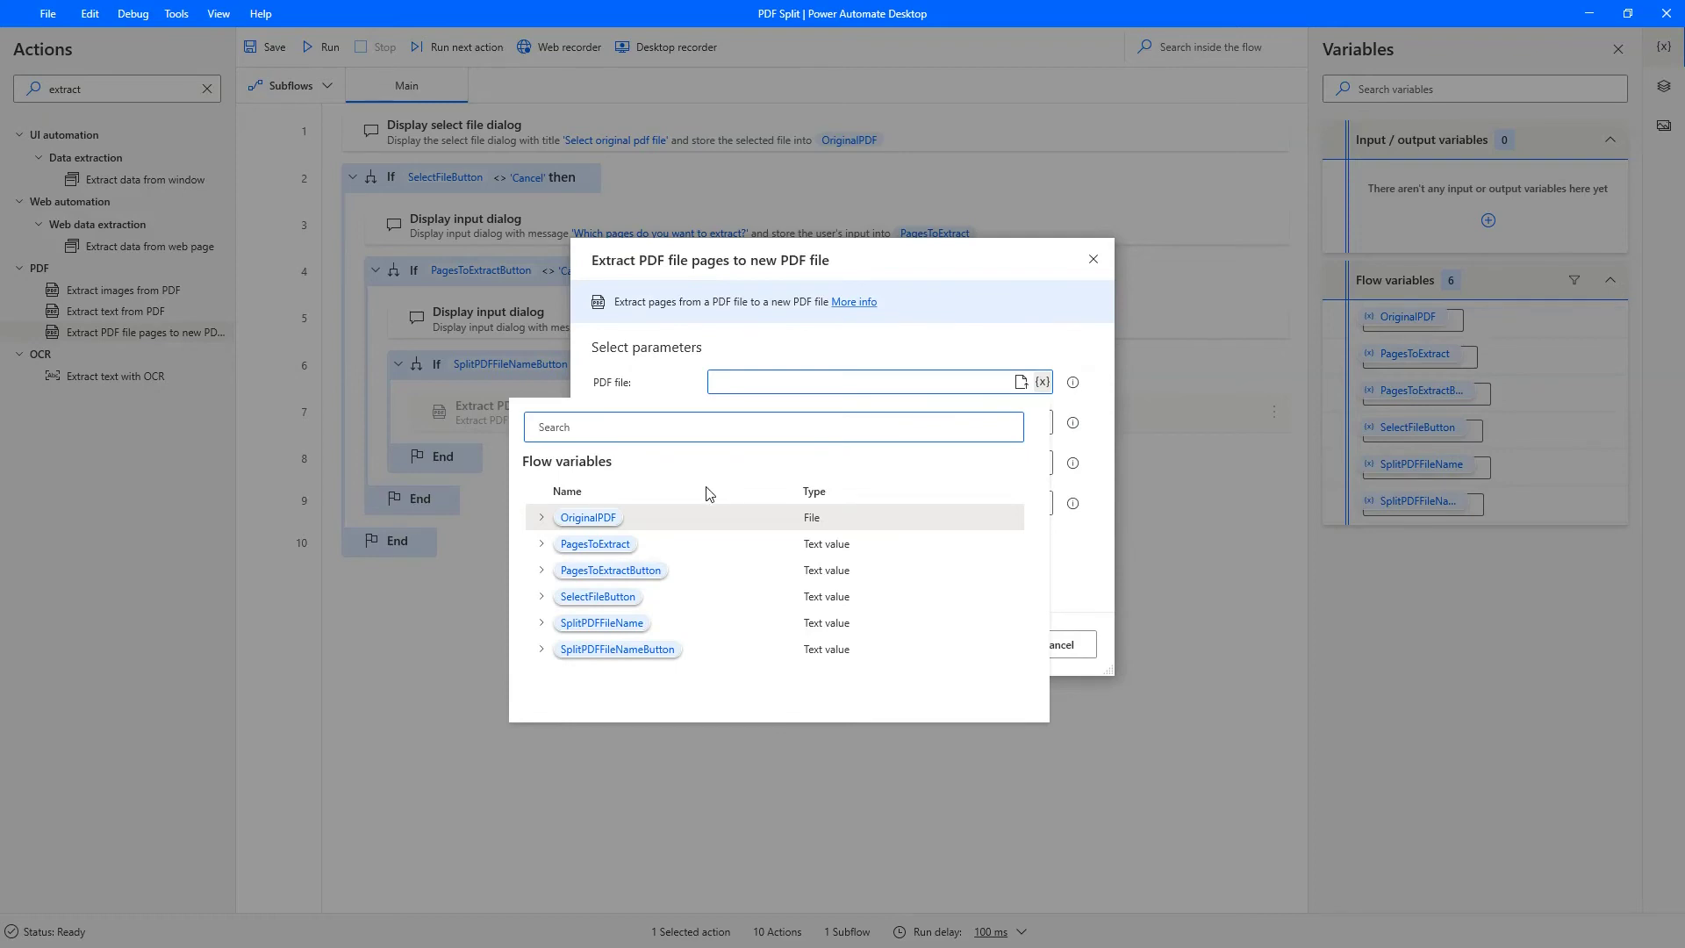
pyautogui.doubleClick(587, 517)
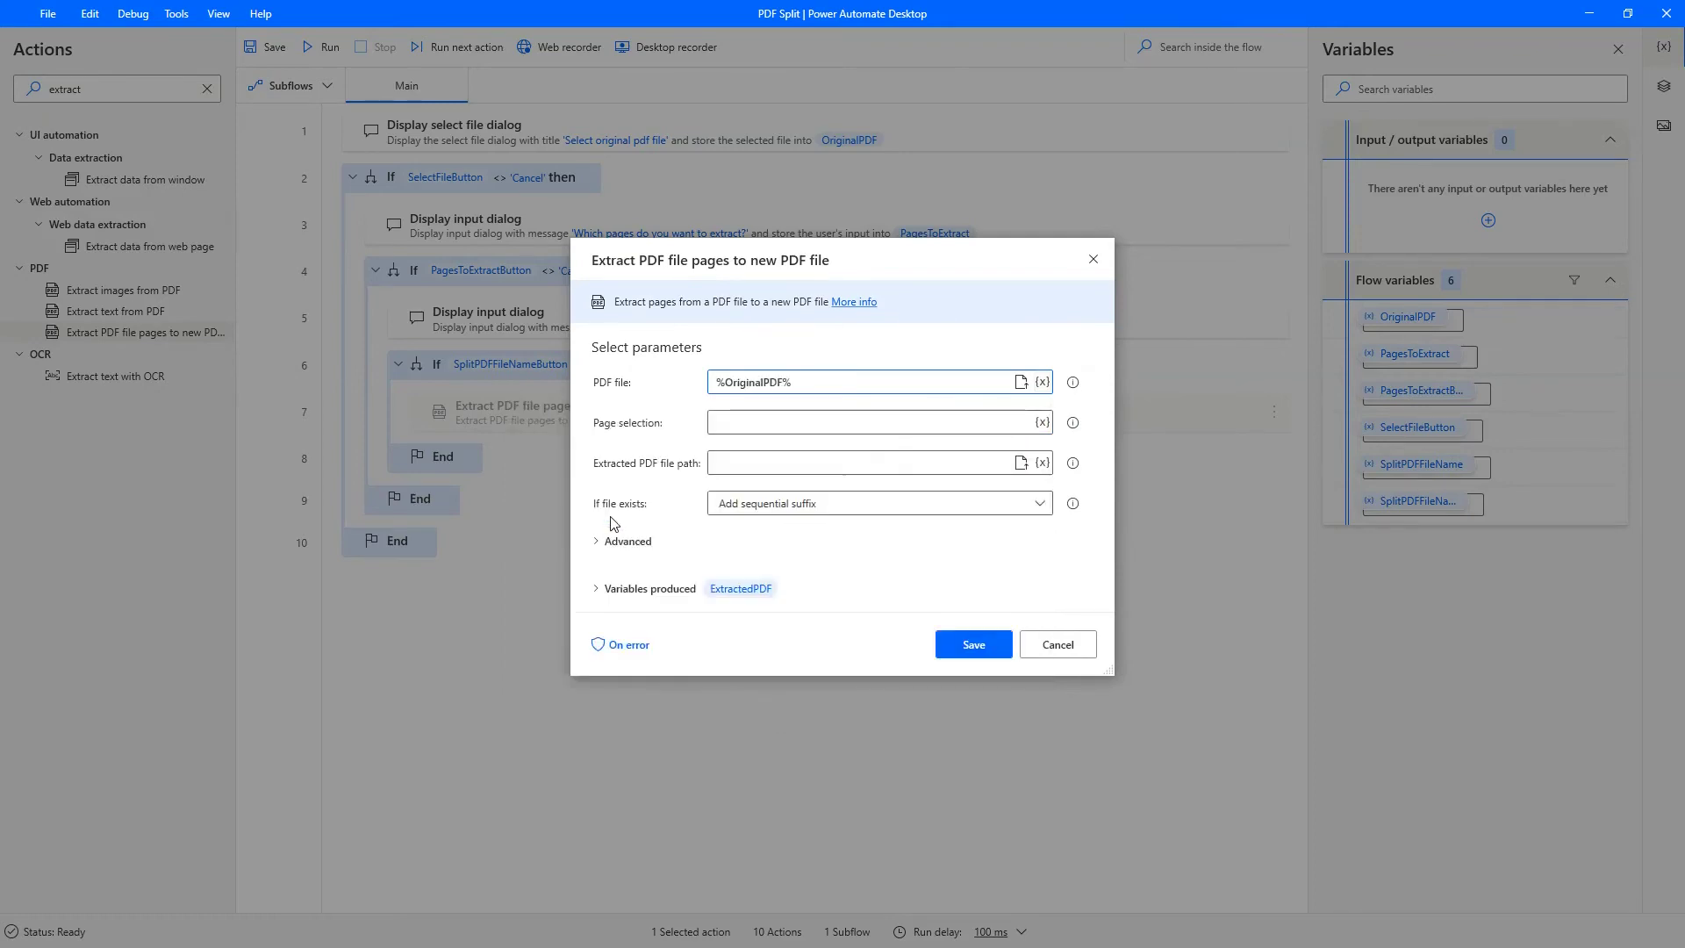
pyautogui.click(1044, 424)
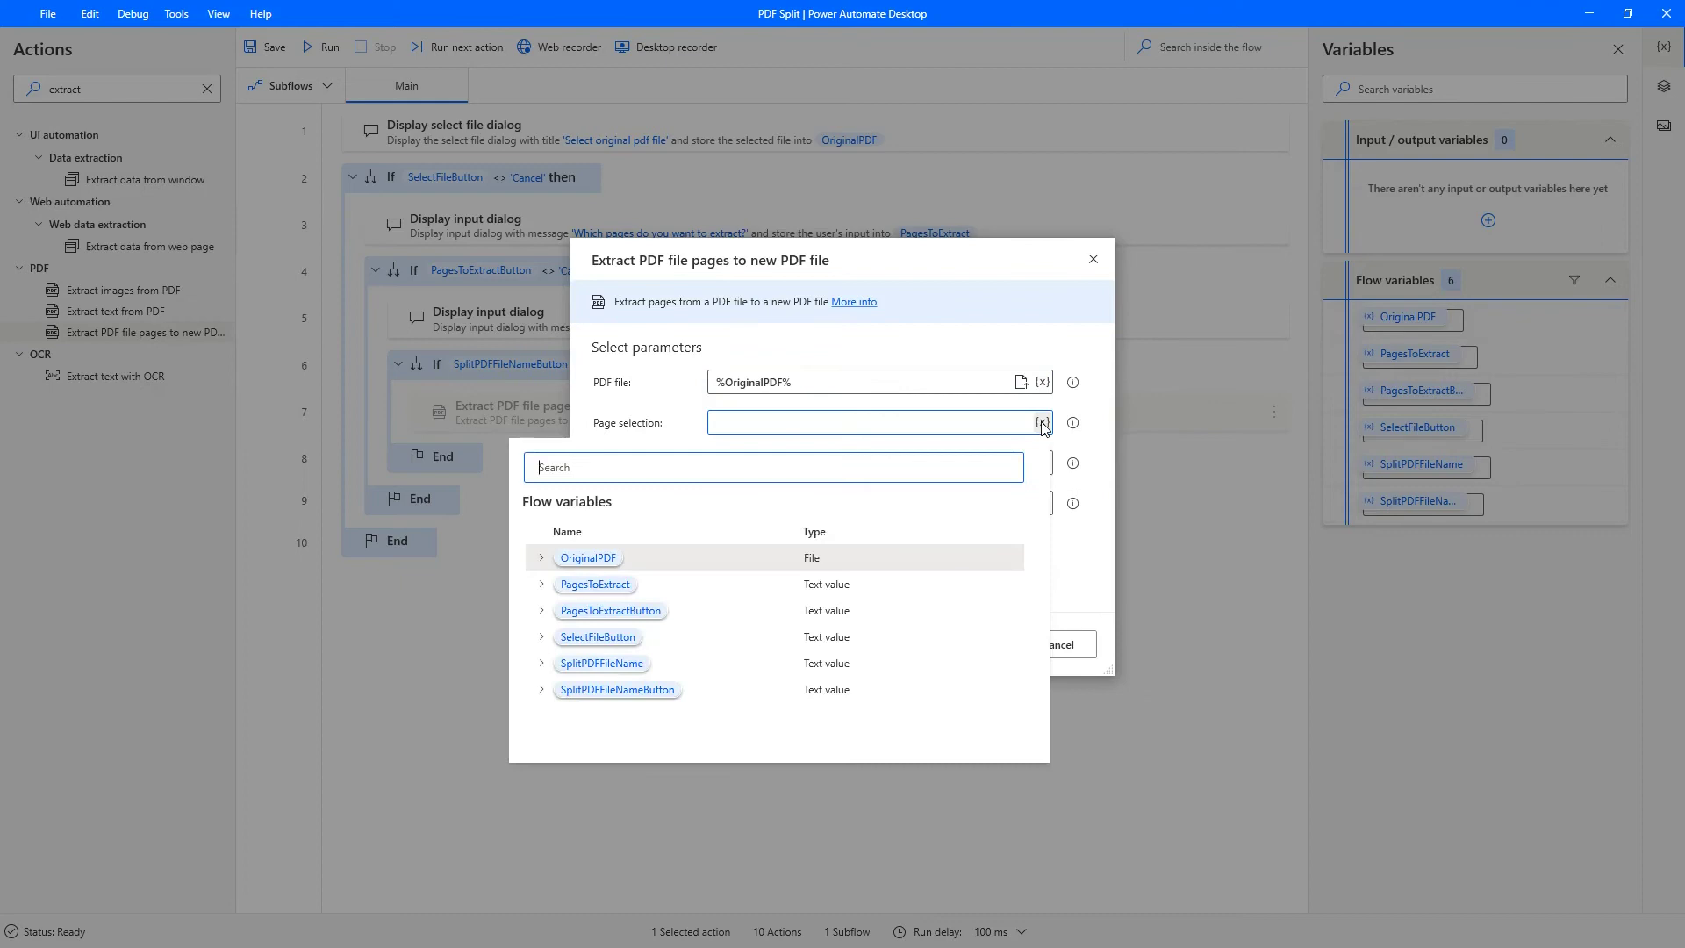
pyautogui.doubleClick(595, 585)
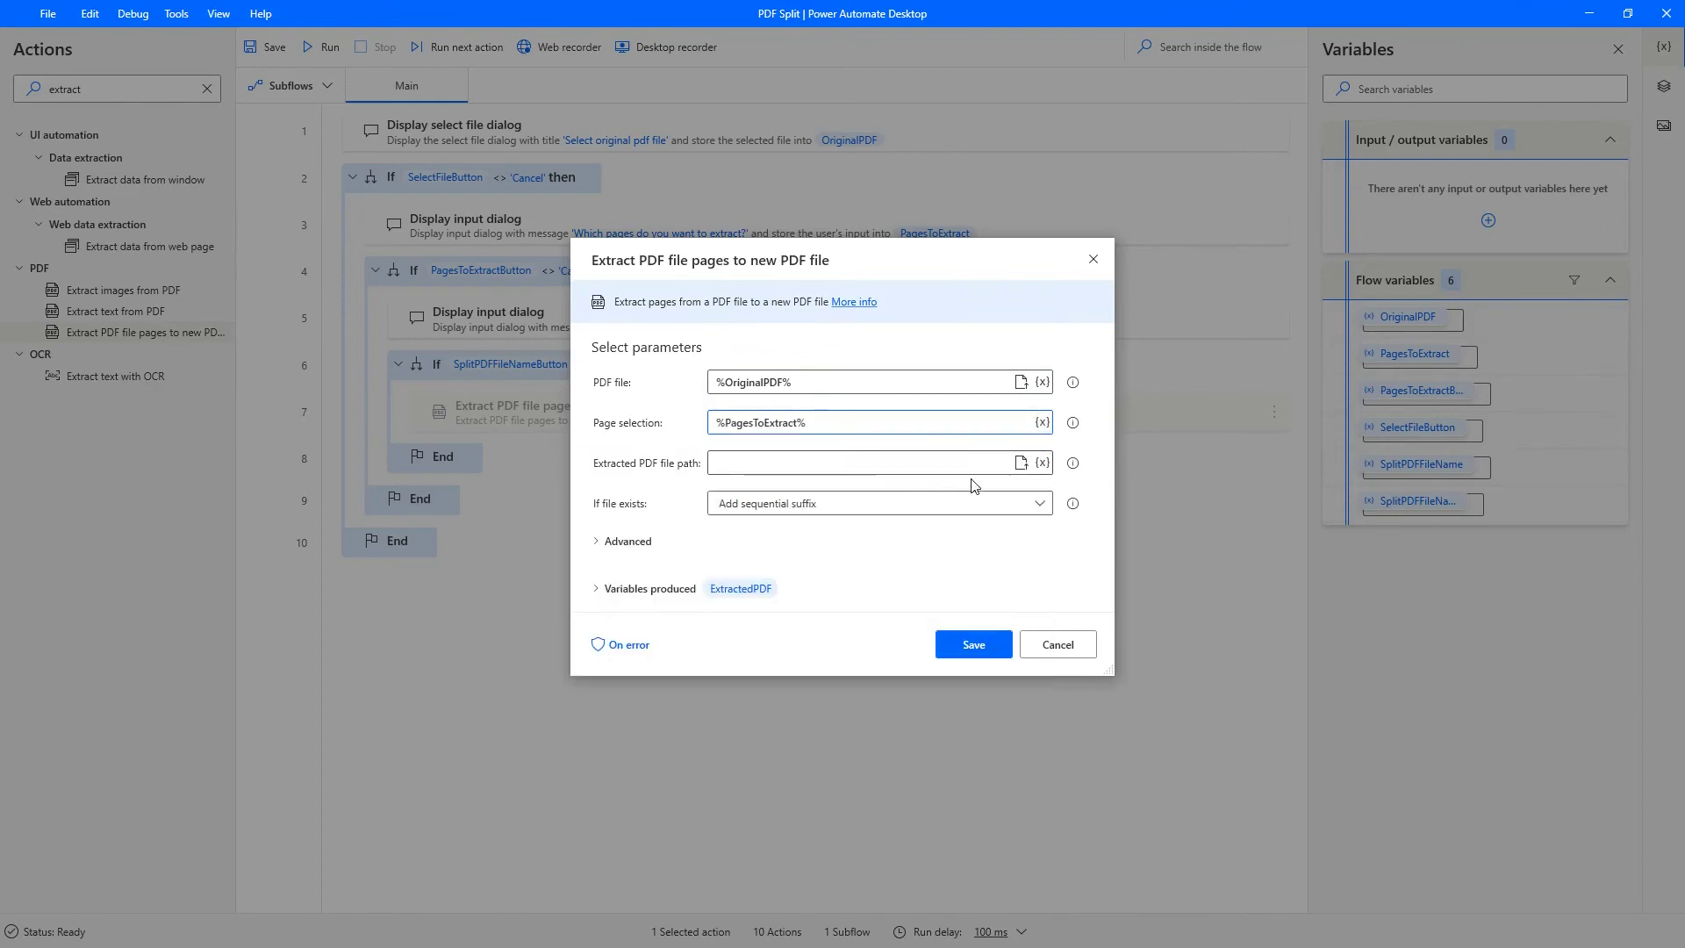
# - Set the output path to OriginalPDF's folder plus SplitPDFFileName, turn off ExtractedPDF, and save
pyautogui.click(869, 463)
pyautogui.click(1043, 464)
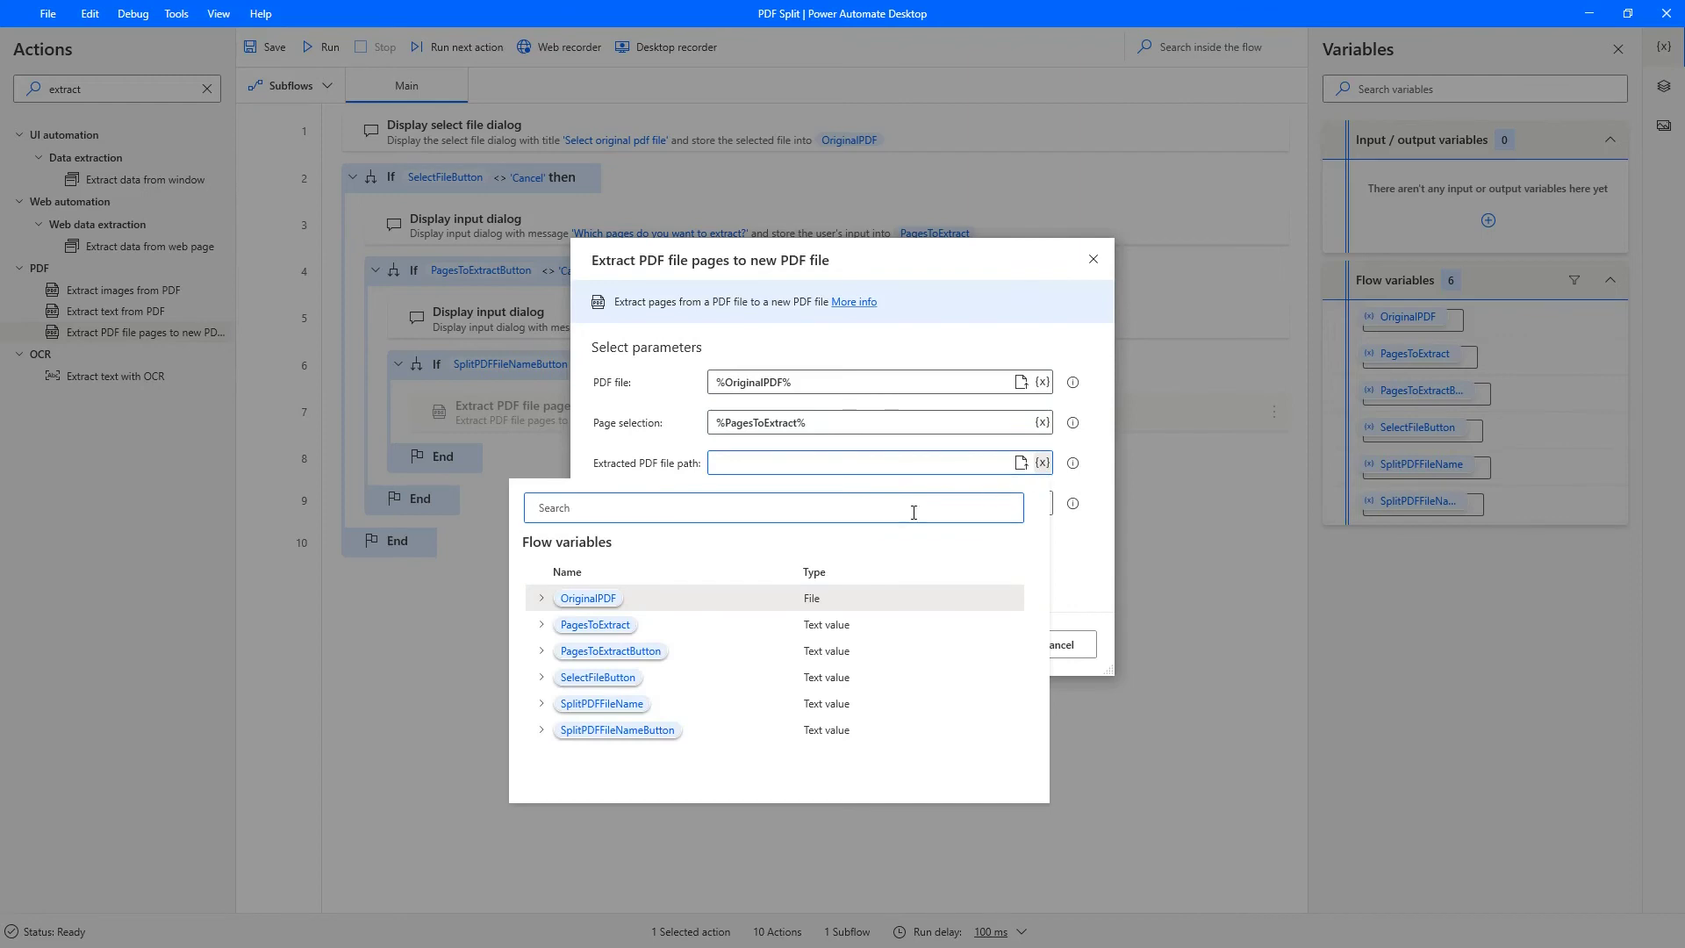
pyautogui.click(541, 598)
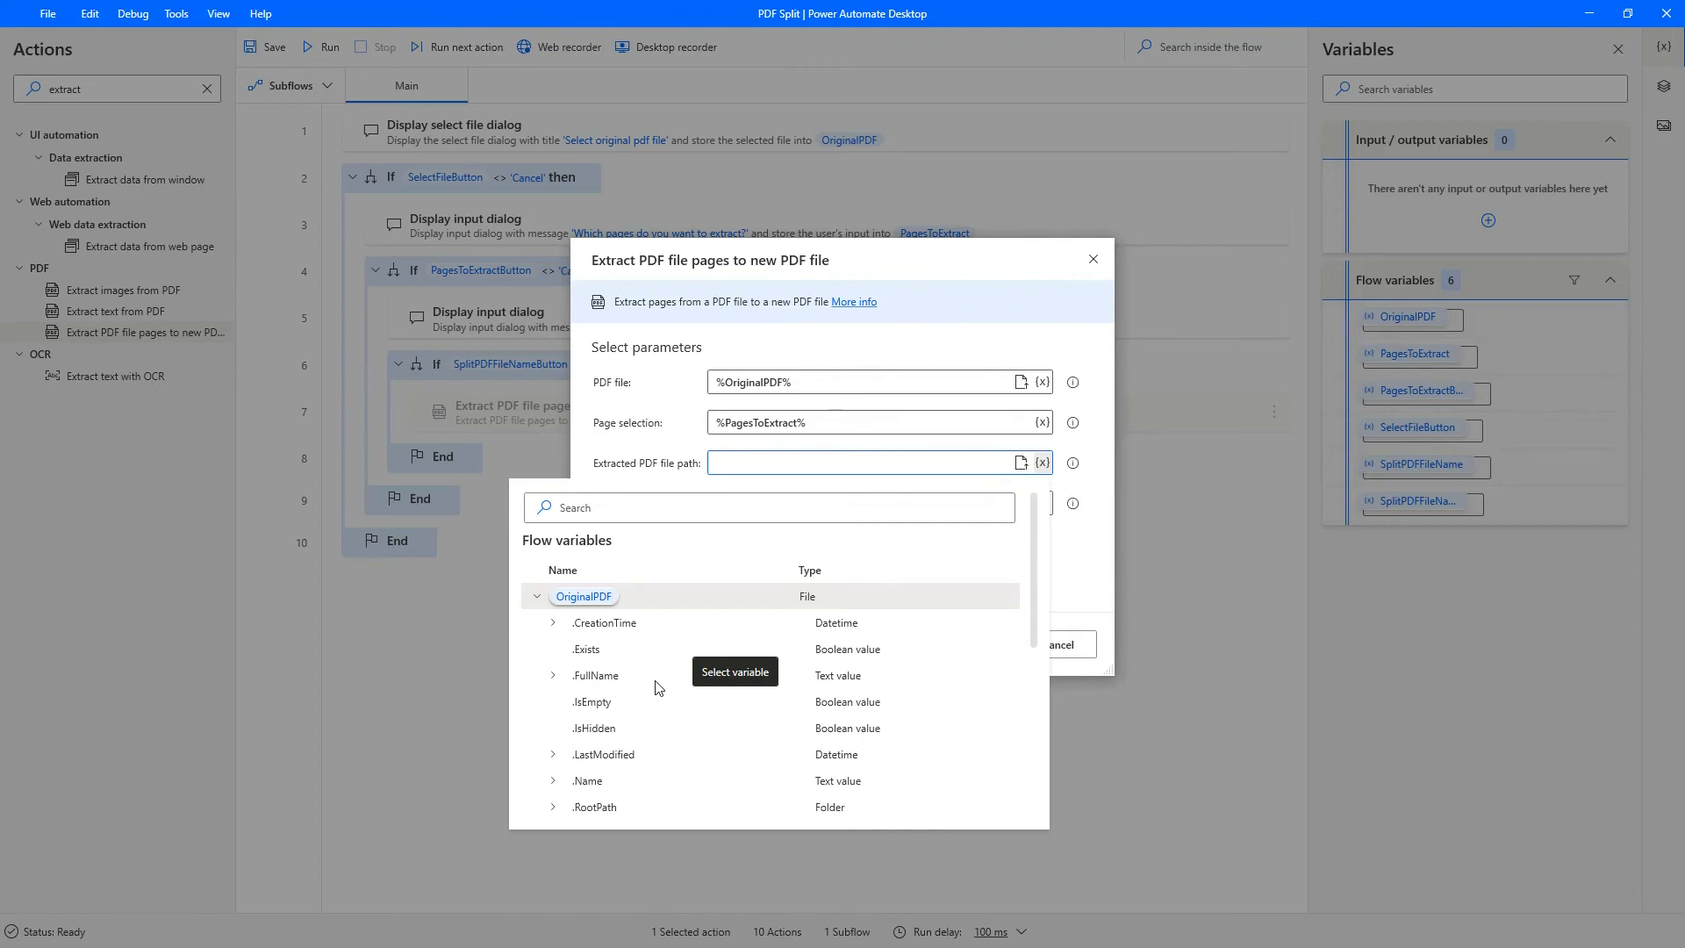
pyautogui.scroll(-1, 657, 686)
pyautogui.scroll(-1, 656, 685)
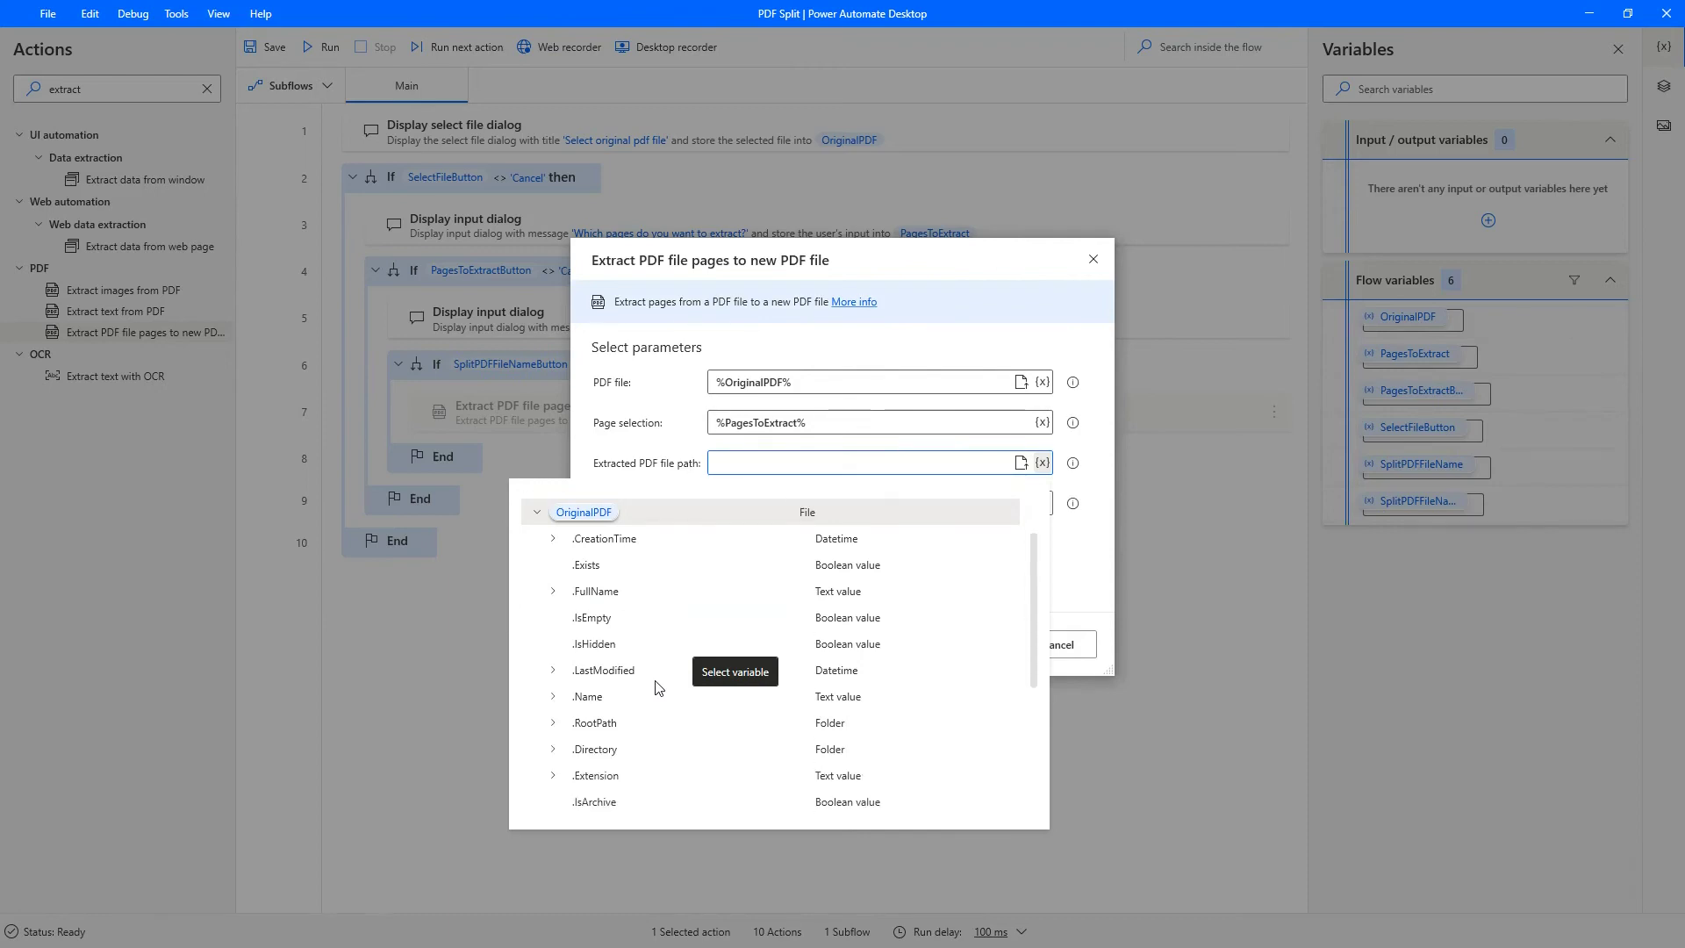
pyautogui.doubleClick(611, 754)
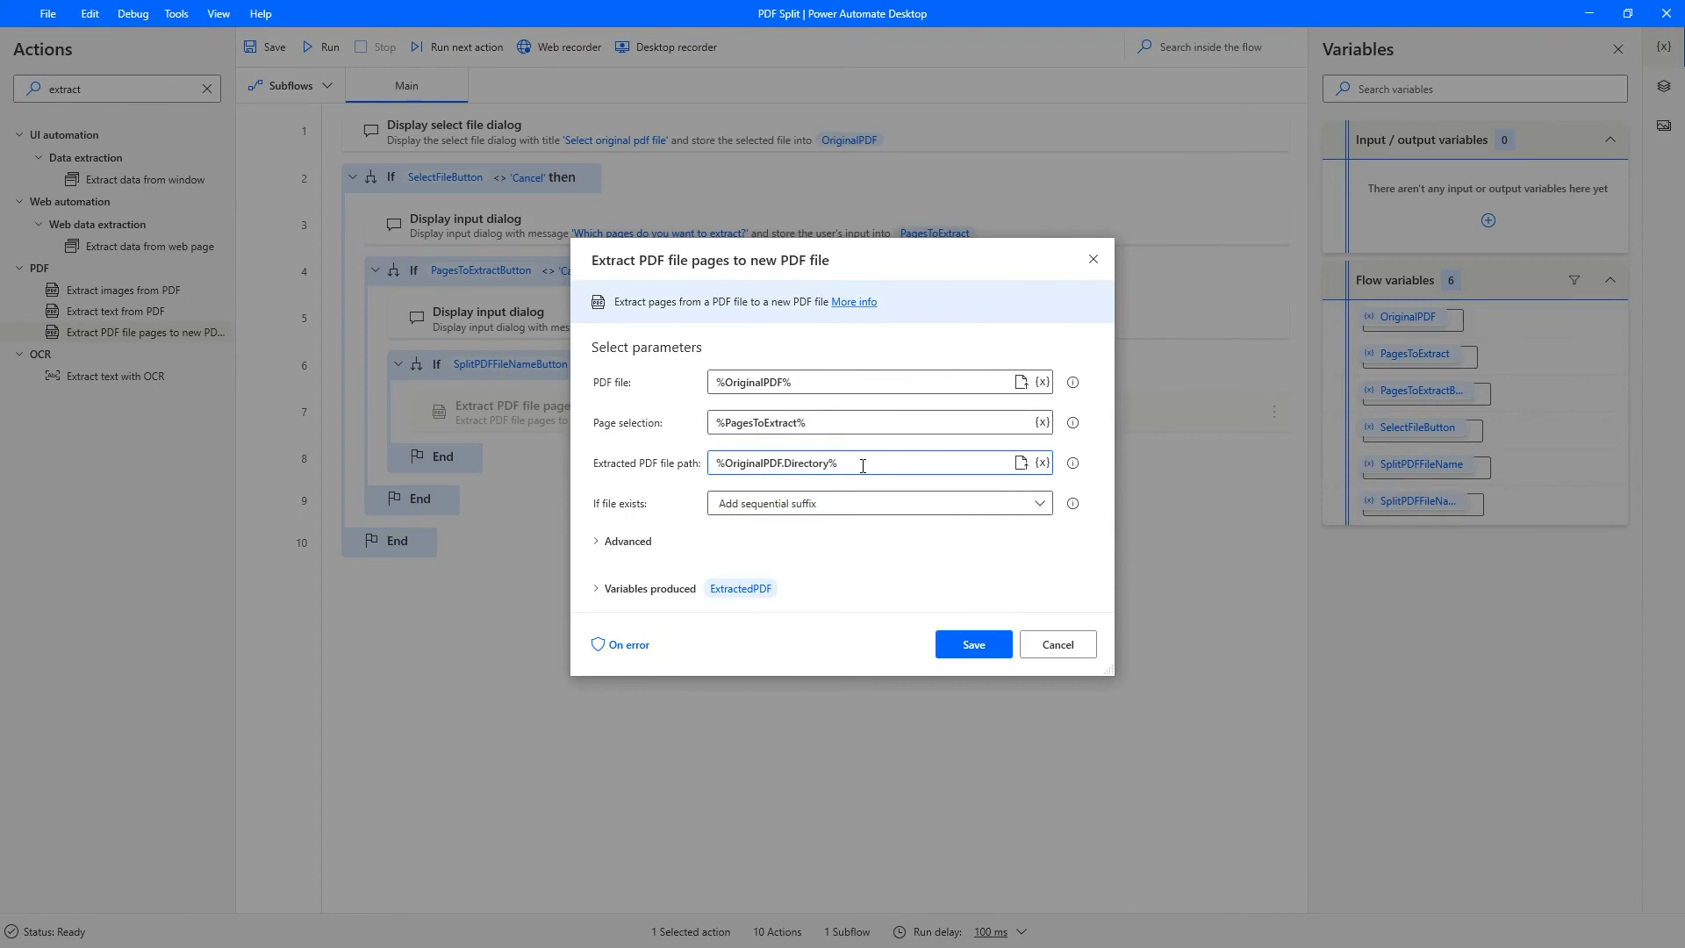
pyautogui.write('\\')
pyautogui.click(1042, 463)
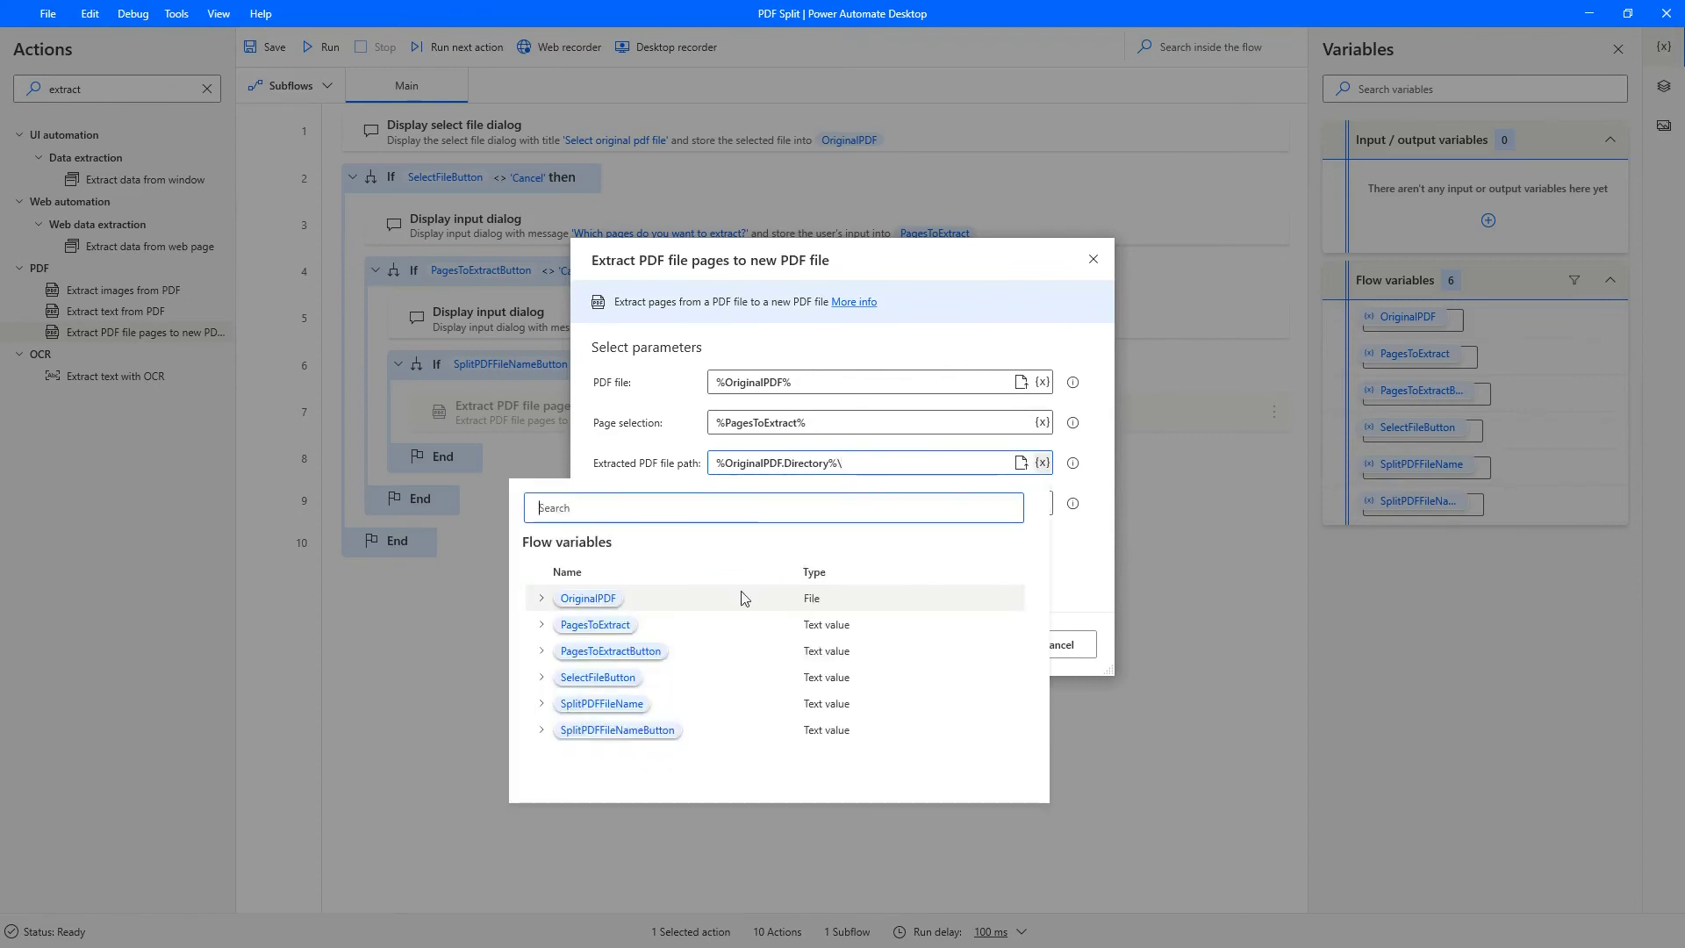
pyautogui.click(602, 703)
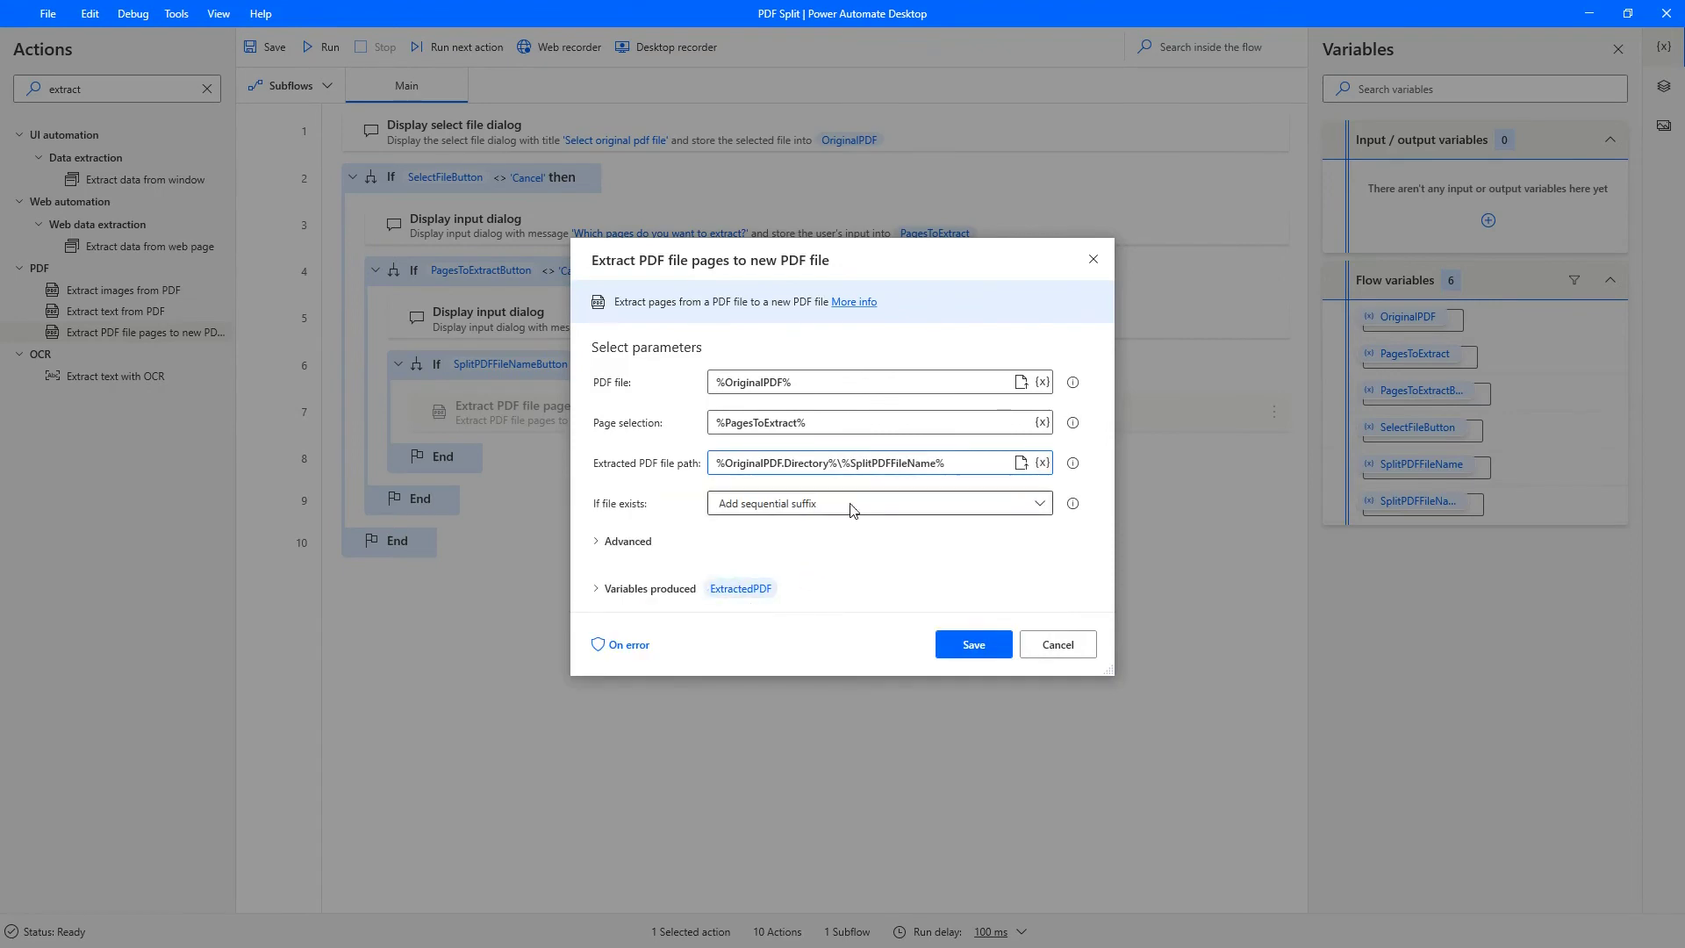
pyautogui.click(618, 589)
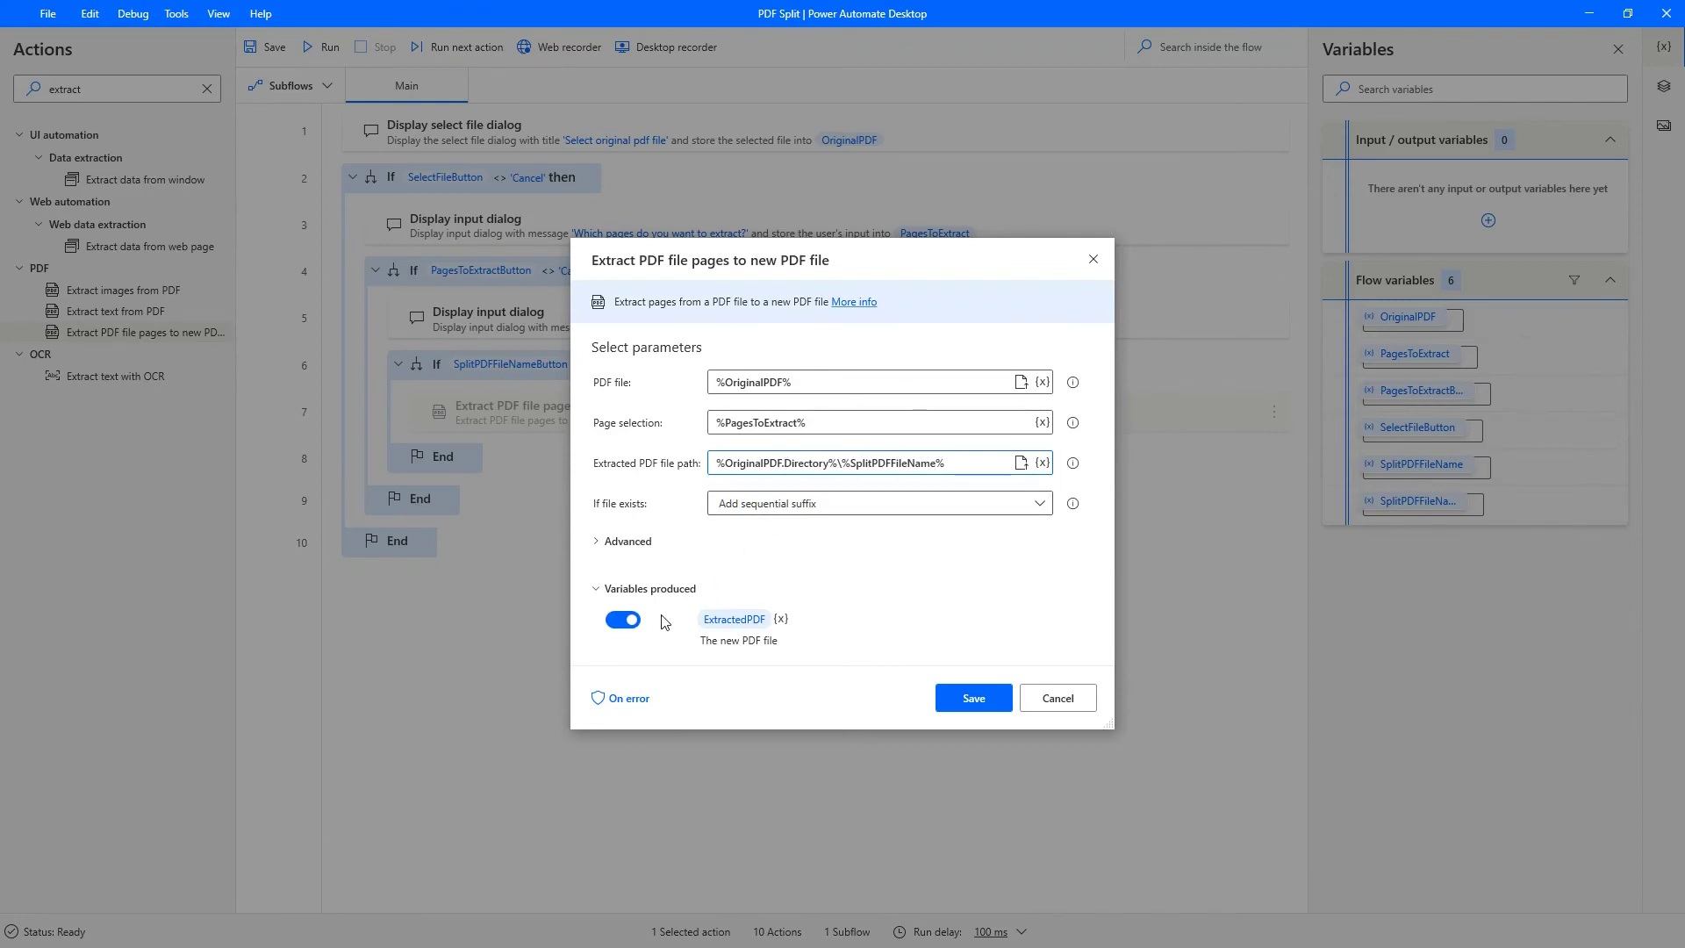
pyautogui.click(625, 619)
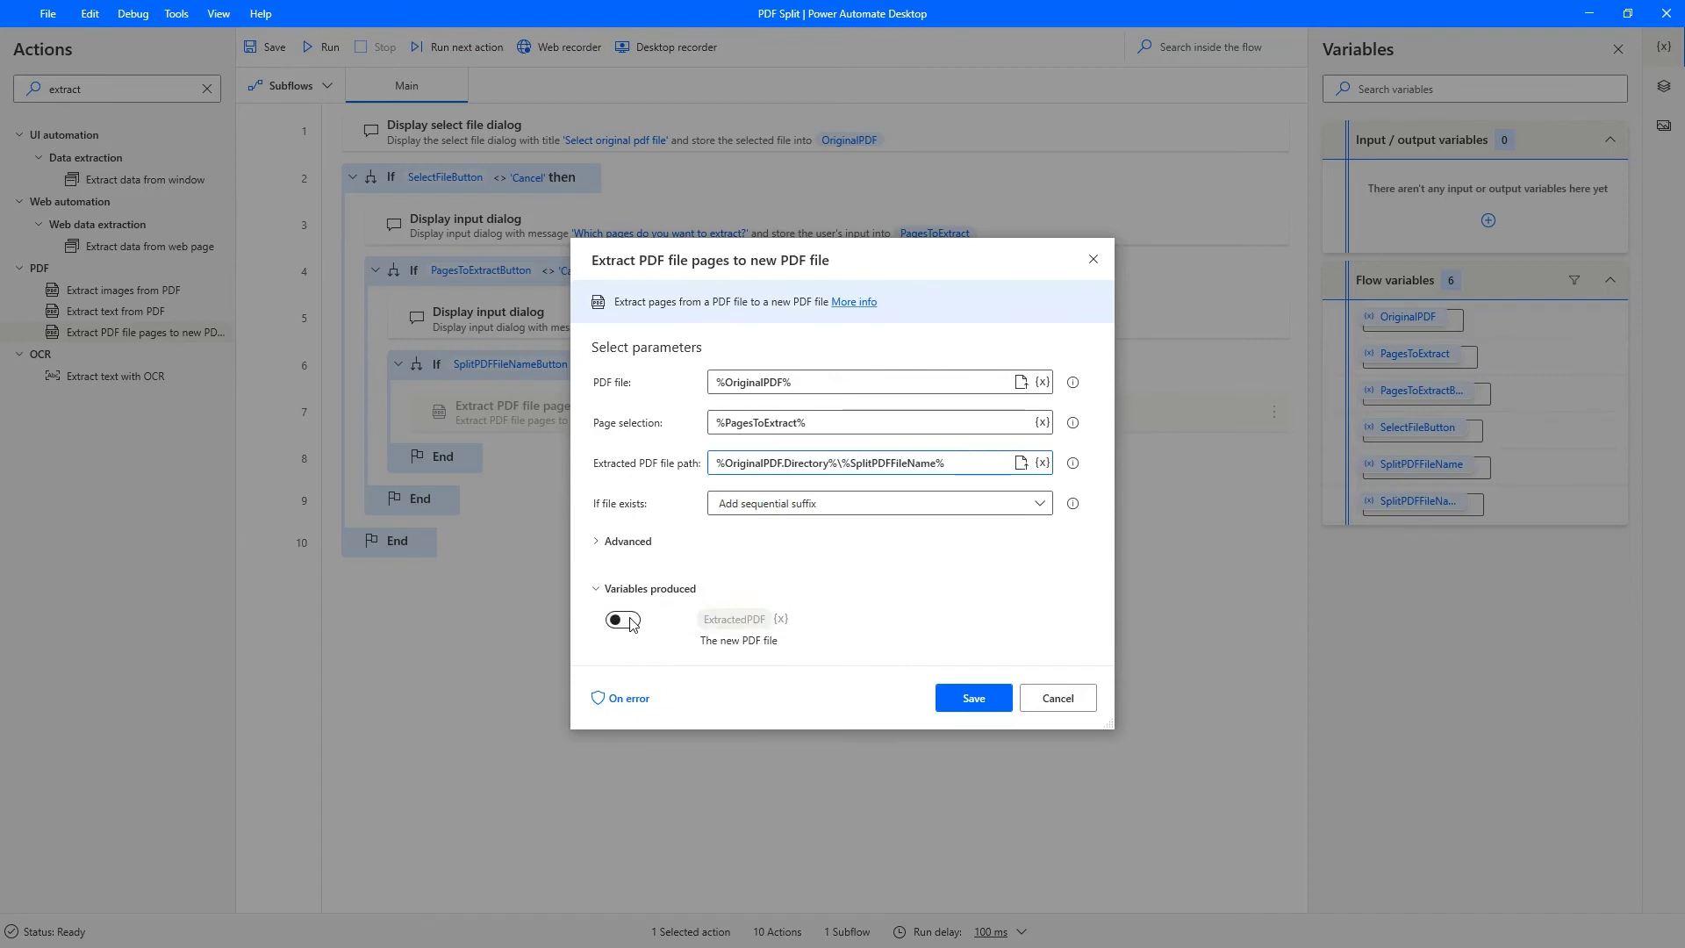
pyautogui.click(974, 698)
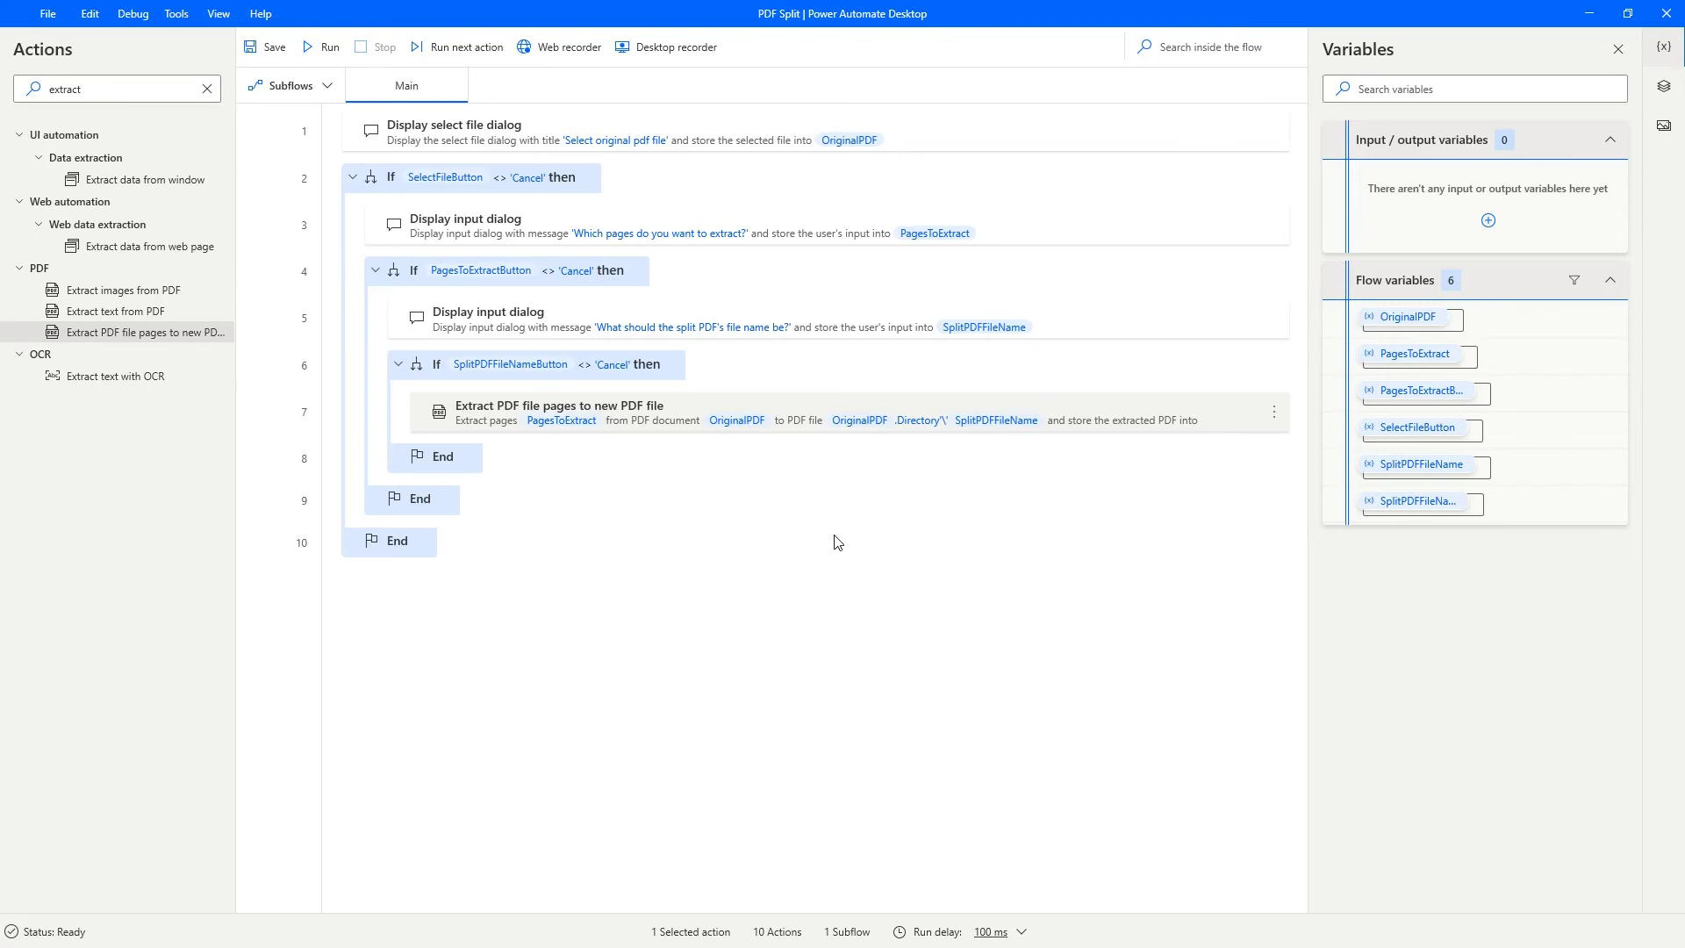
# - Run the flow on Original.pdf with pages 1,4 and output name Split.pdf
pyautogui.click(323, 47)
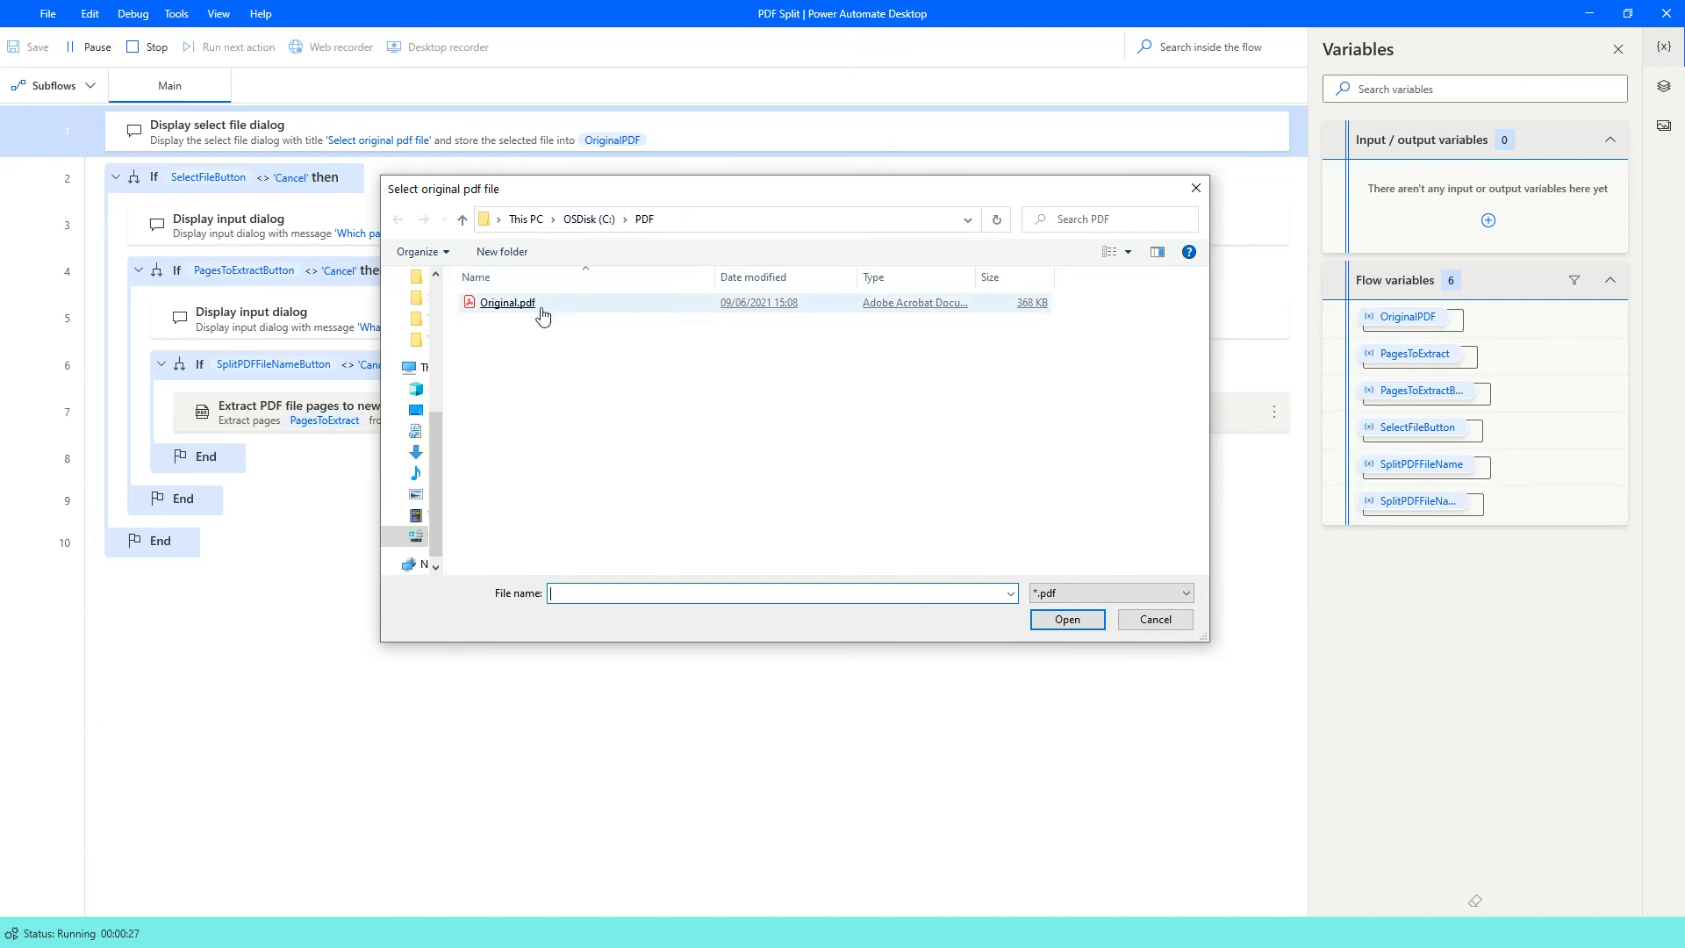
pyautogui.doubleClick(506, 302)
pyautogui.write('1,4')
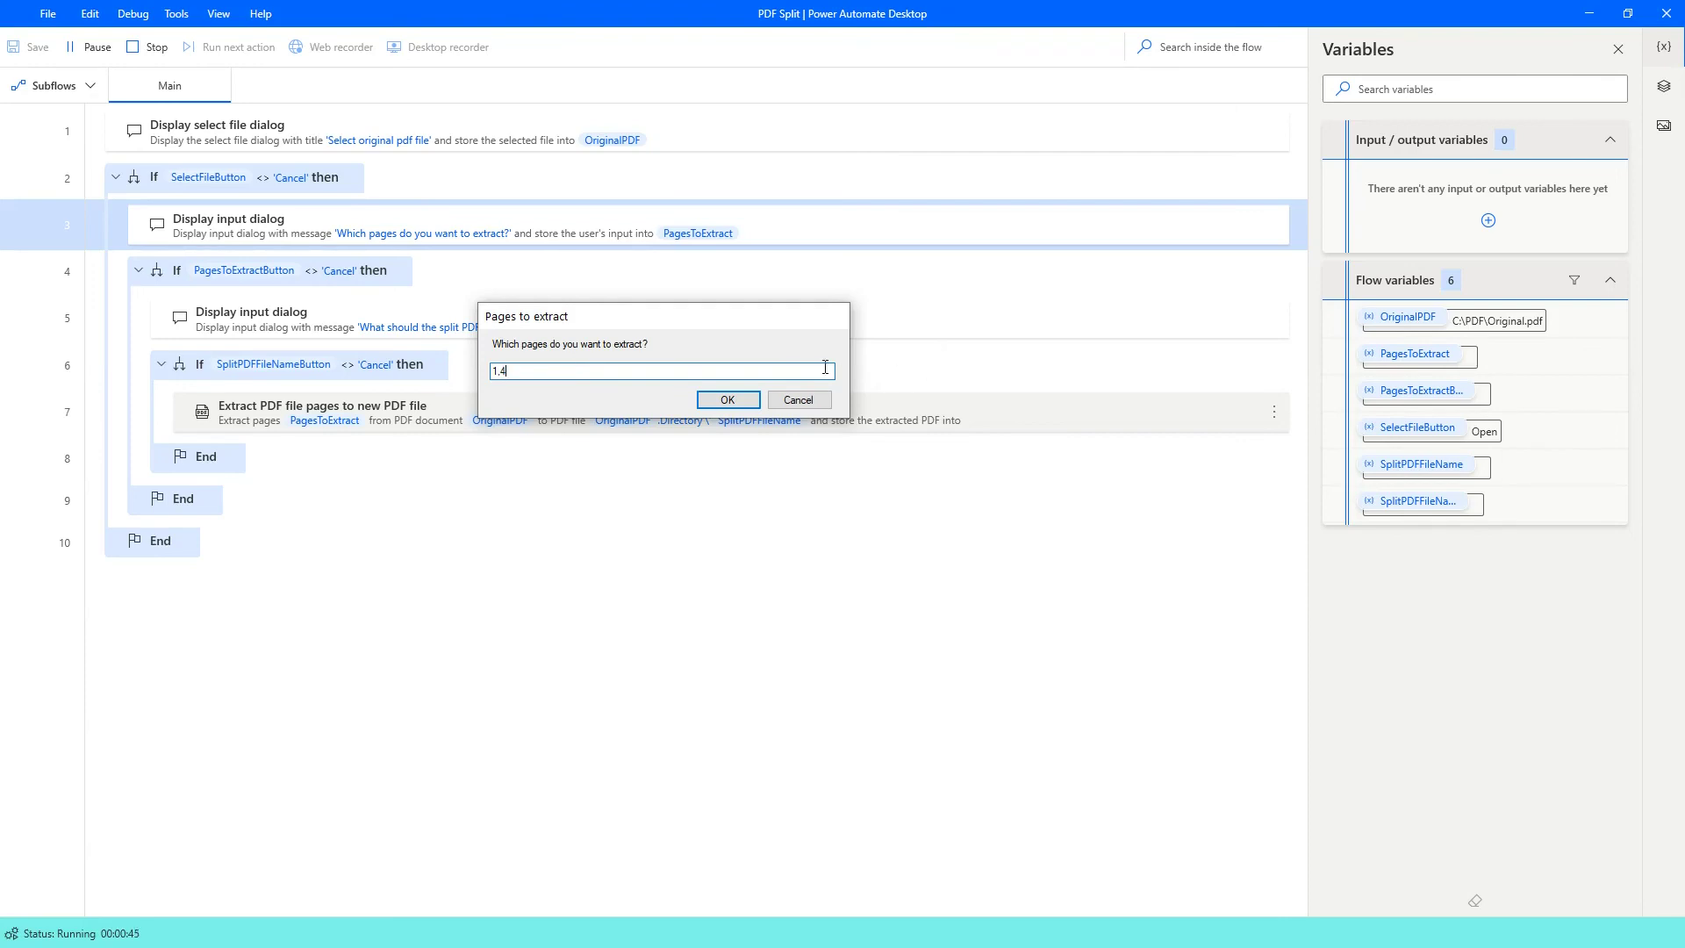
pyautogui.click(728, 400)
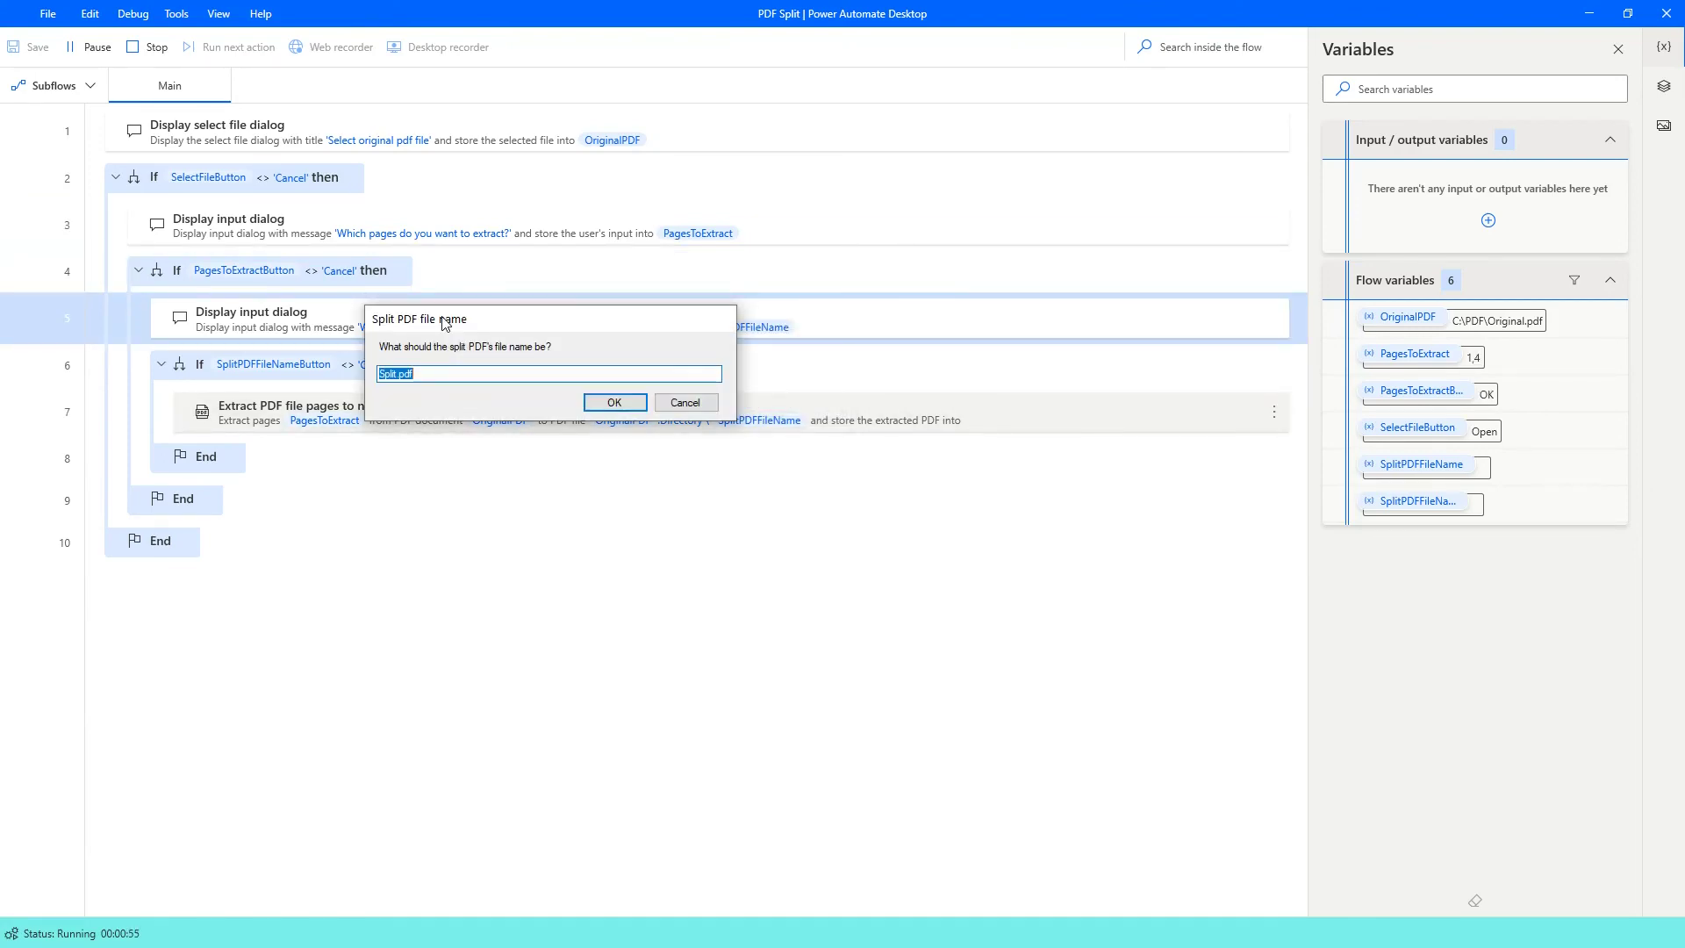
pyautogui.click(614, 403)
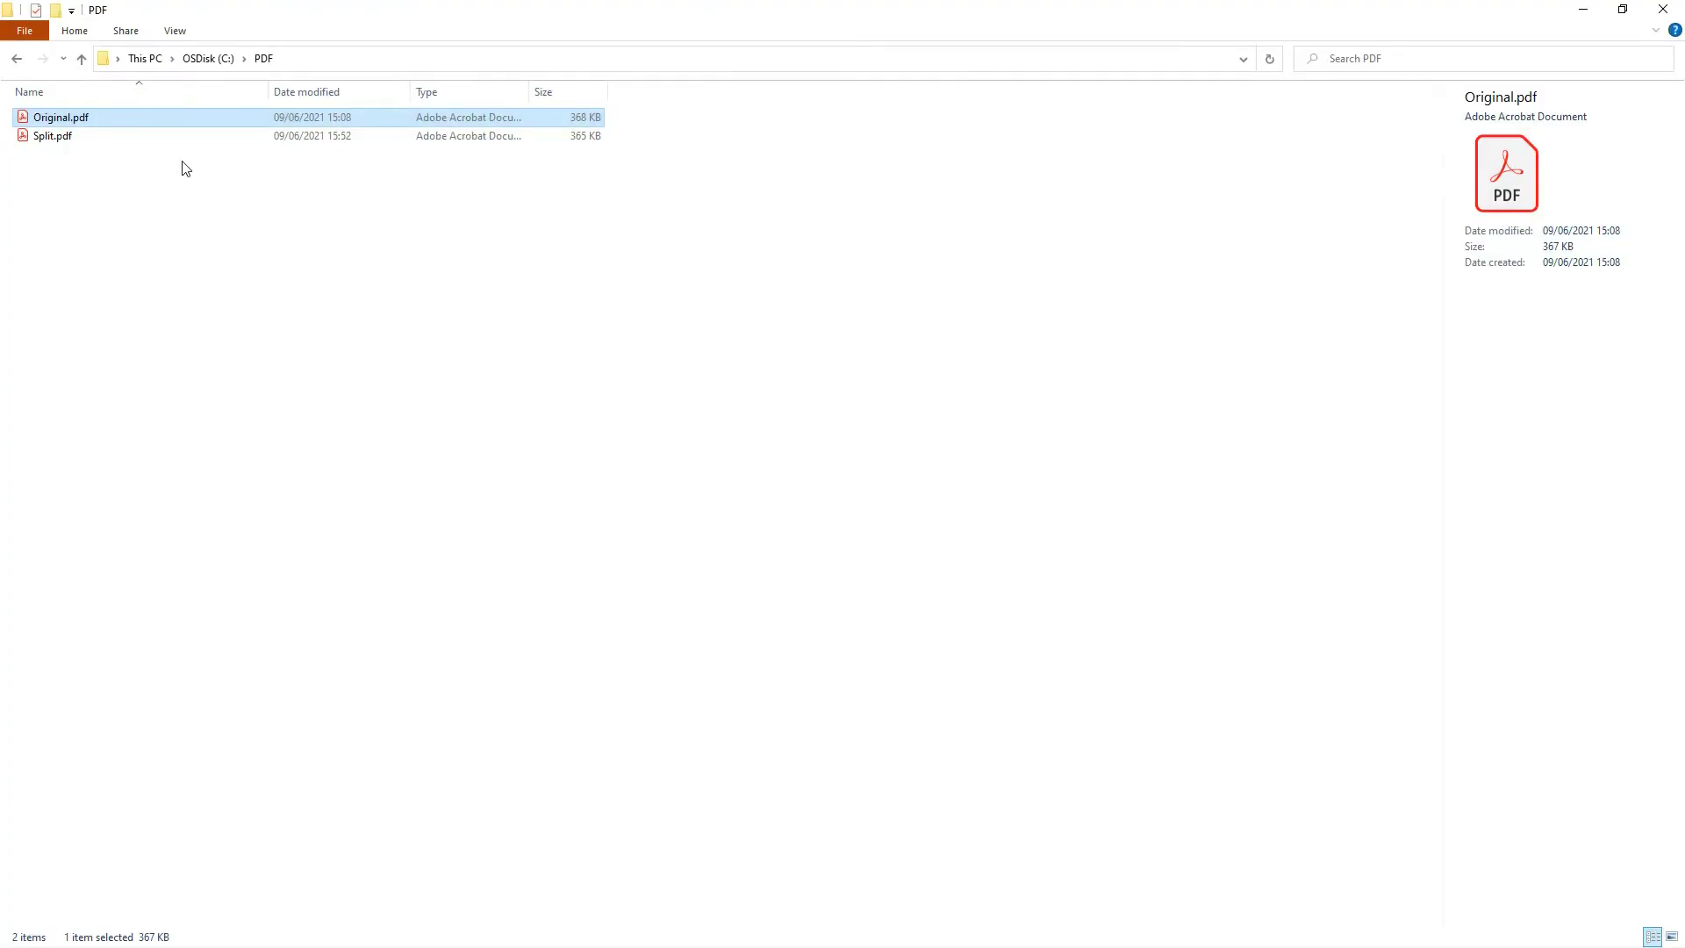
# - Compare the details of Split.pdf and Original.pdf in the C:\PDF folder
pyautogui.click(103, 143)
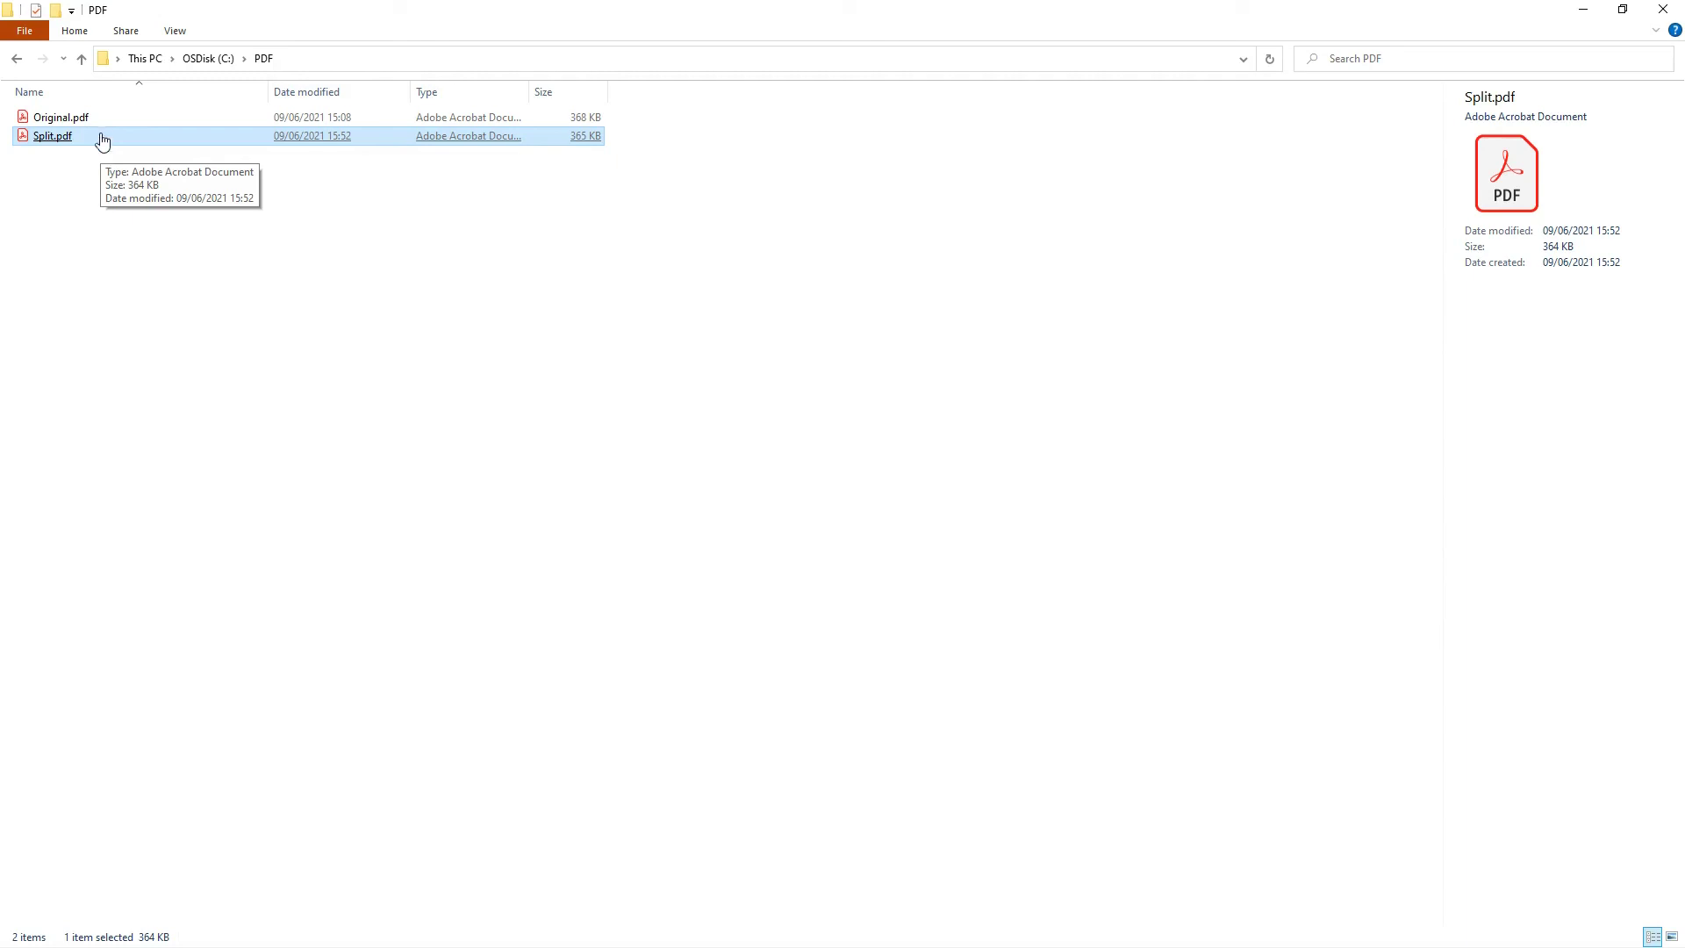
pyautogui.click(95, 117)
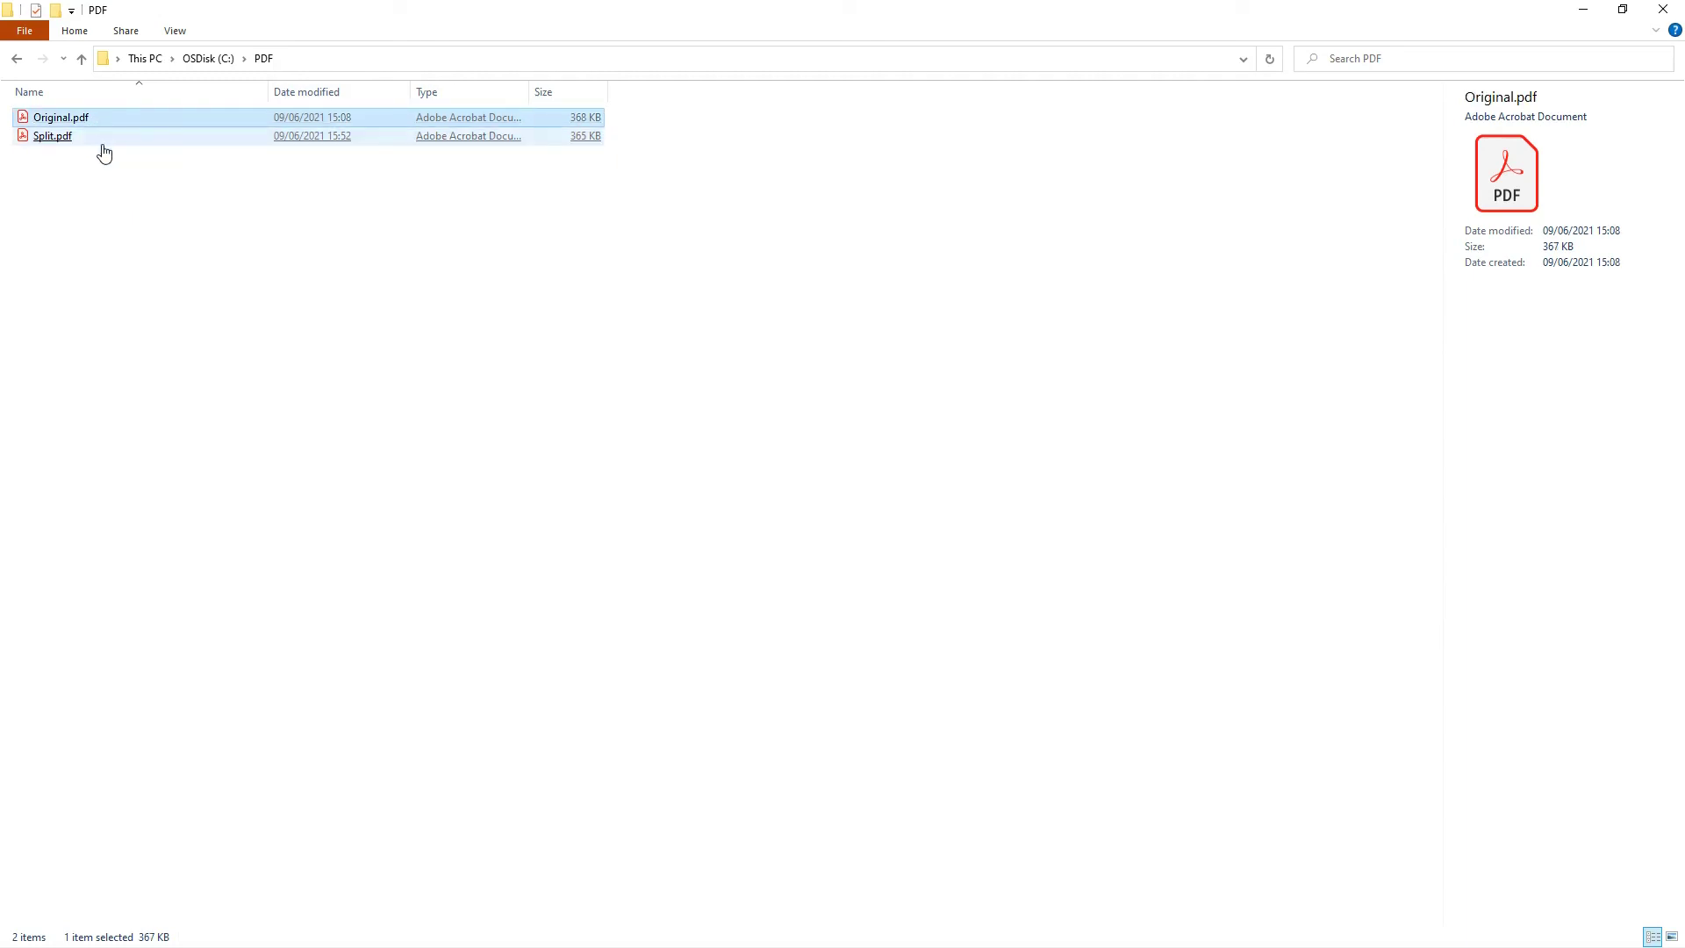
pyautogui.click(103, 139)
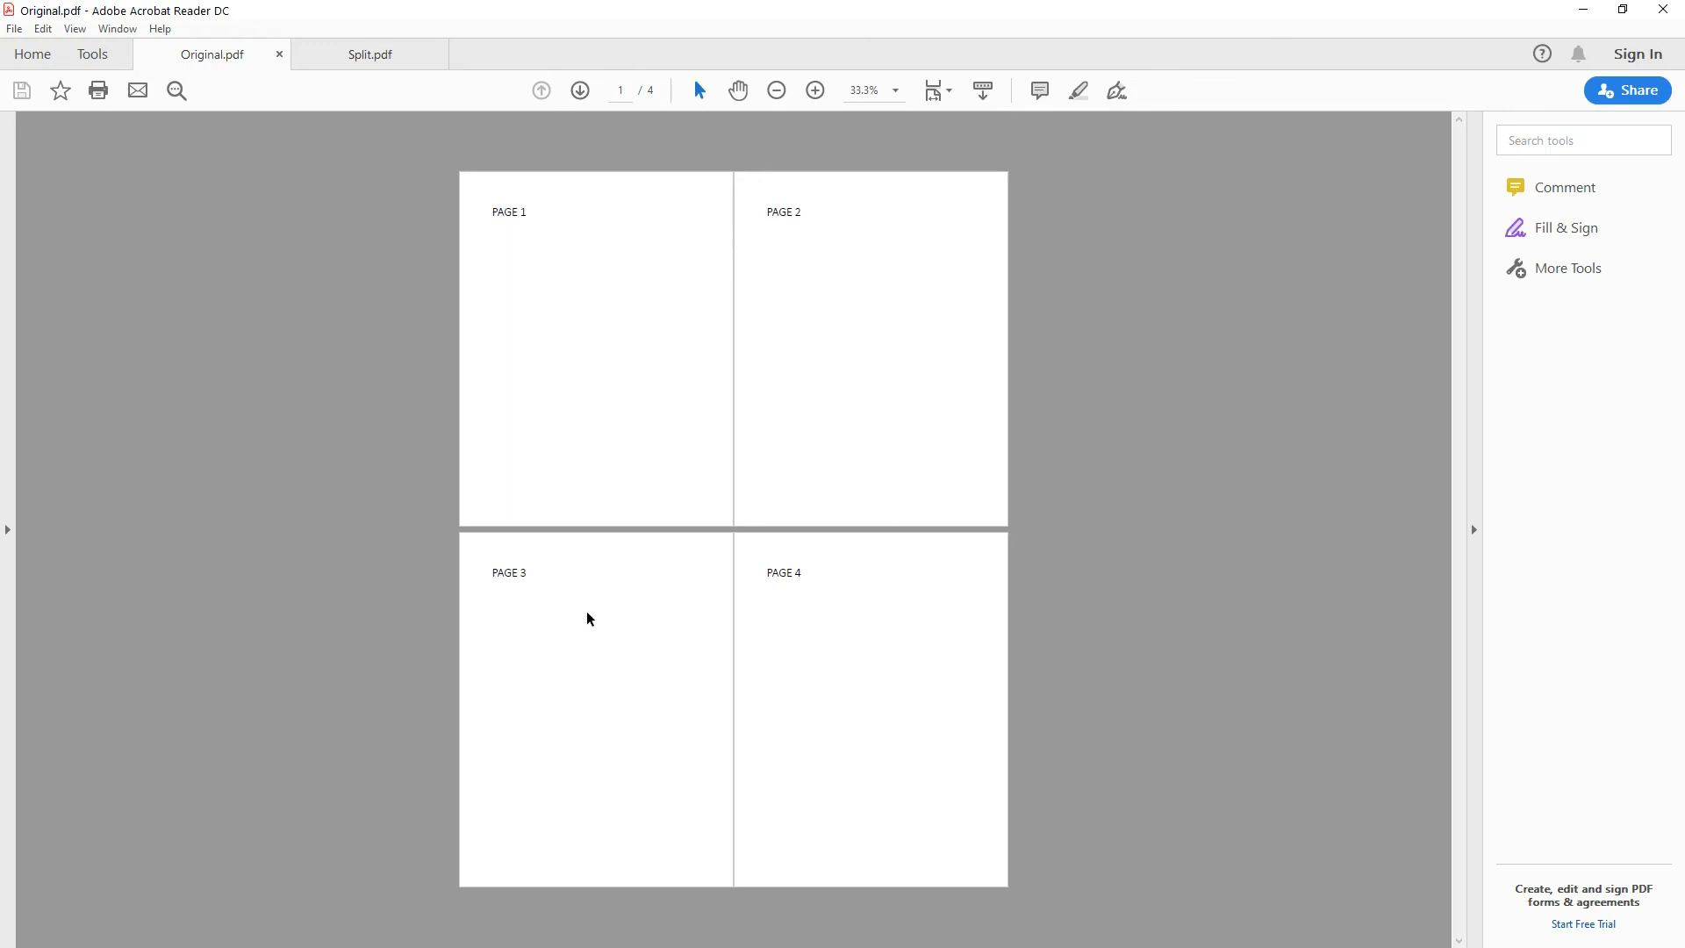
# - Switch to the Split.pdf tab to check it holds only Page 1 and Page 4
pyautogui.click(369, 55)
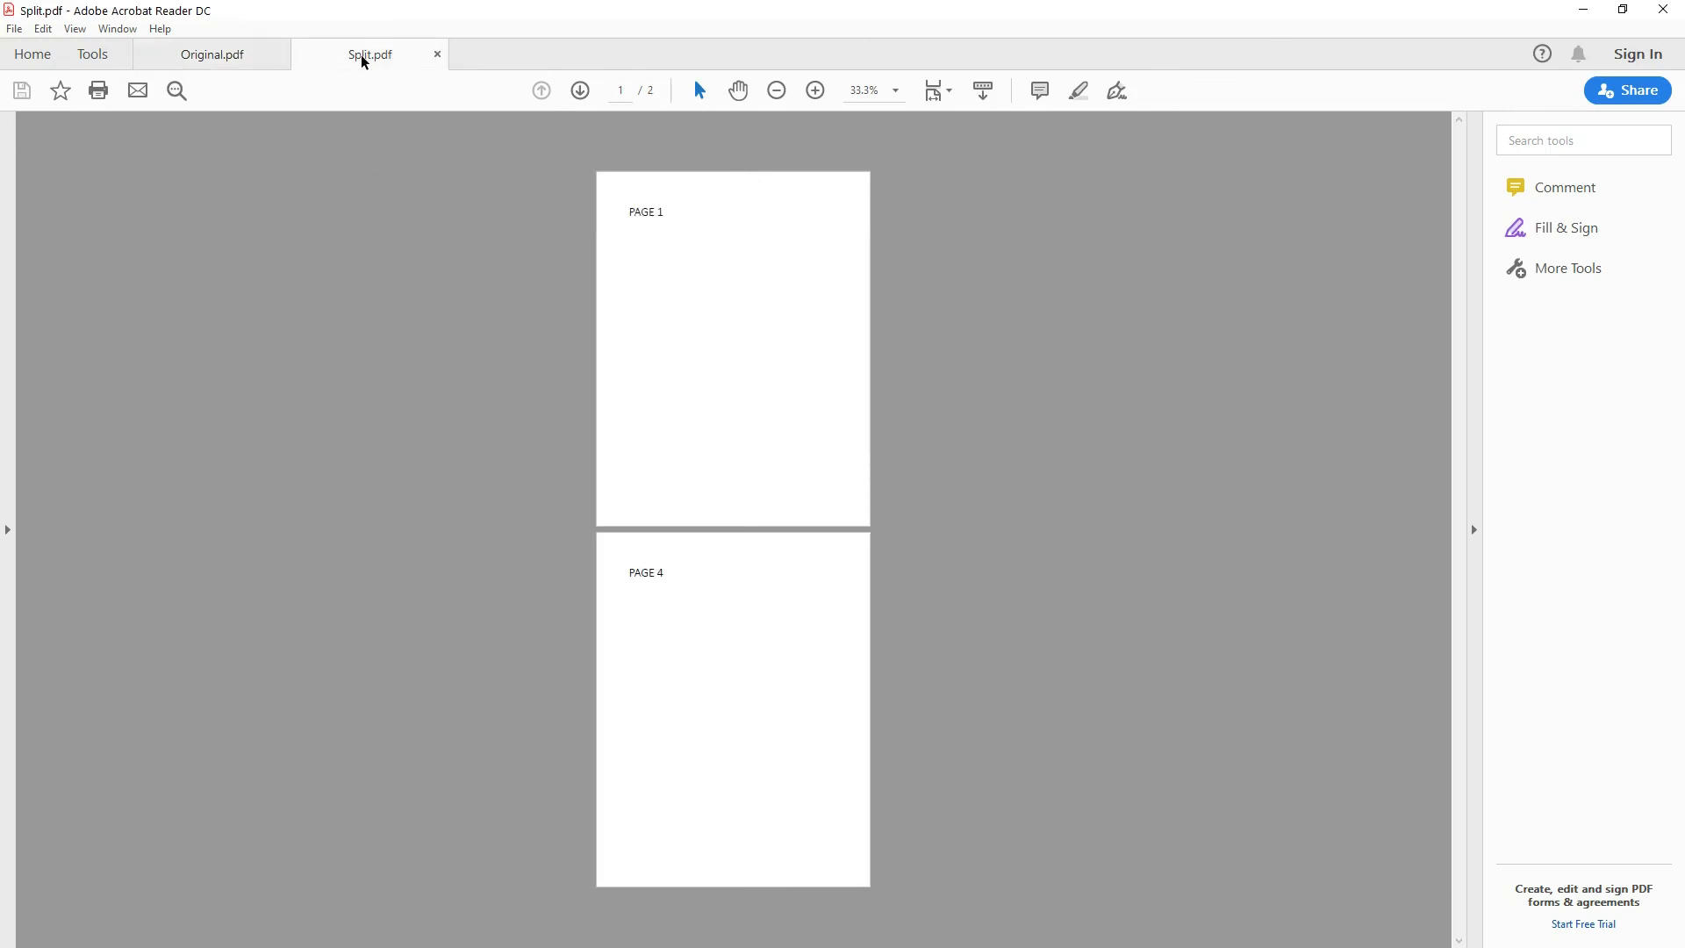